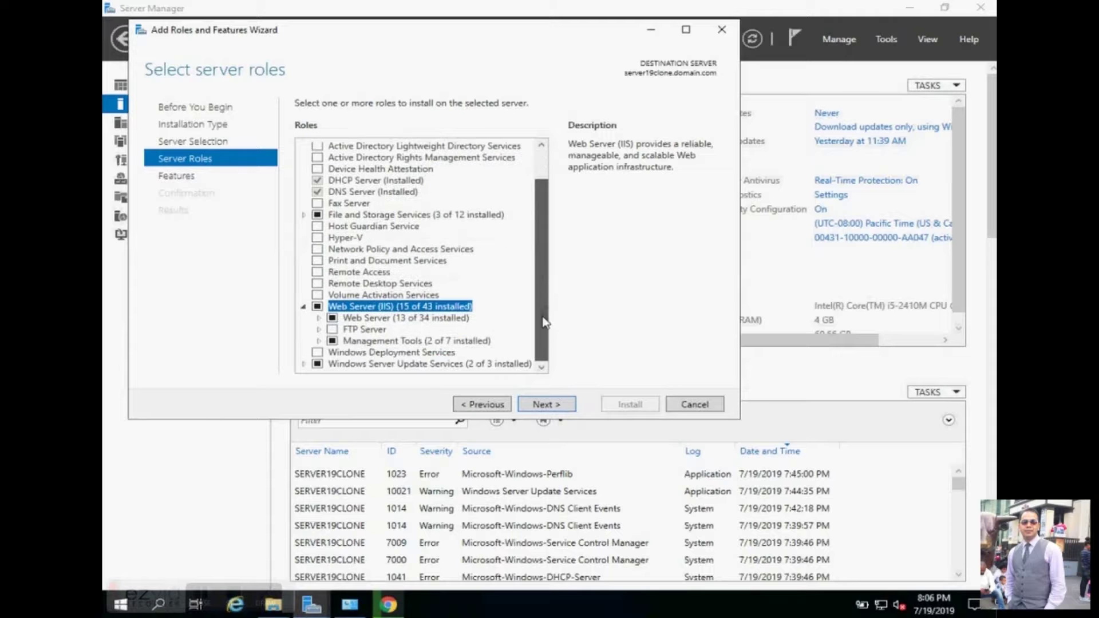
Select Basic Authentication, IP and Domain Restrictions and URL Authorization under Web Server Security, leaving IIS Client Certificate Mapping Authentication unselected.
{"action": "left_click", "coordinate": [319, 318]}
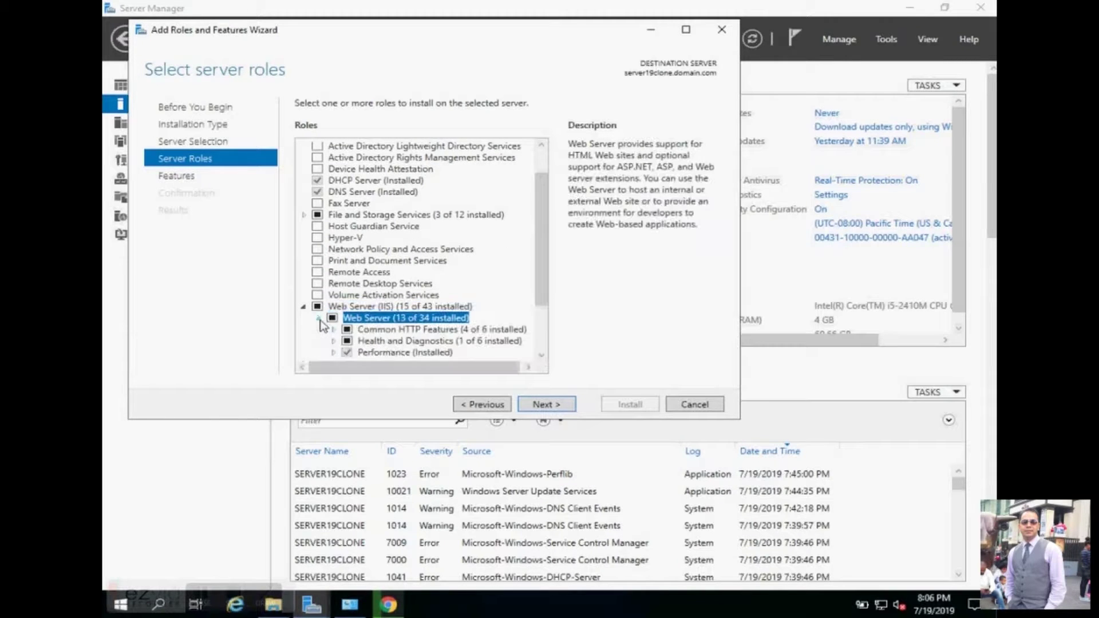
{"action": "left_click_drag", "start_coordinate": [542, 250], "coordinate": [540, 284]}
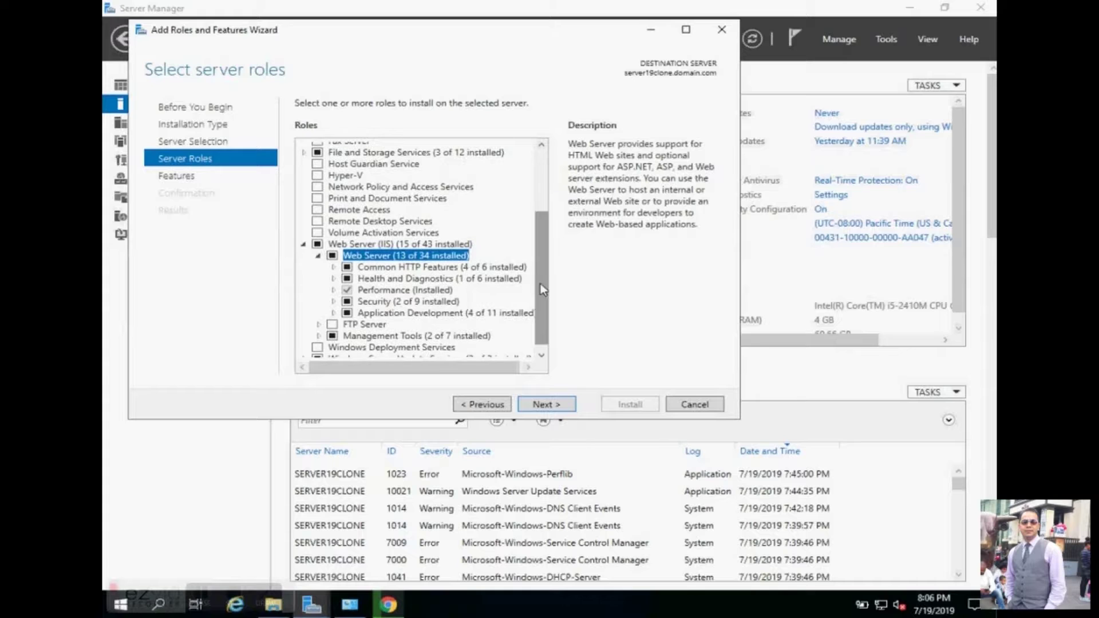
{"action": "left_click", "coordinate": [333, 302]}
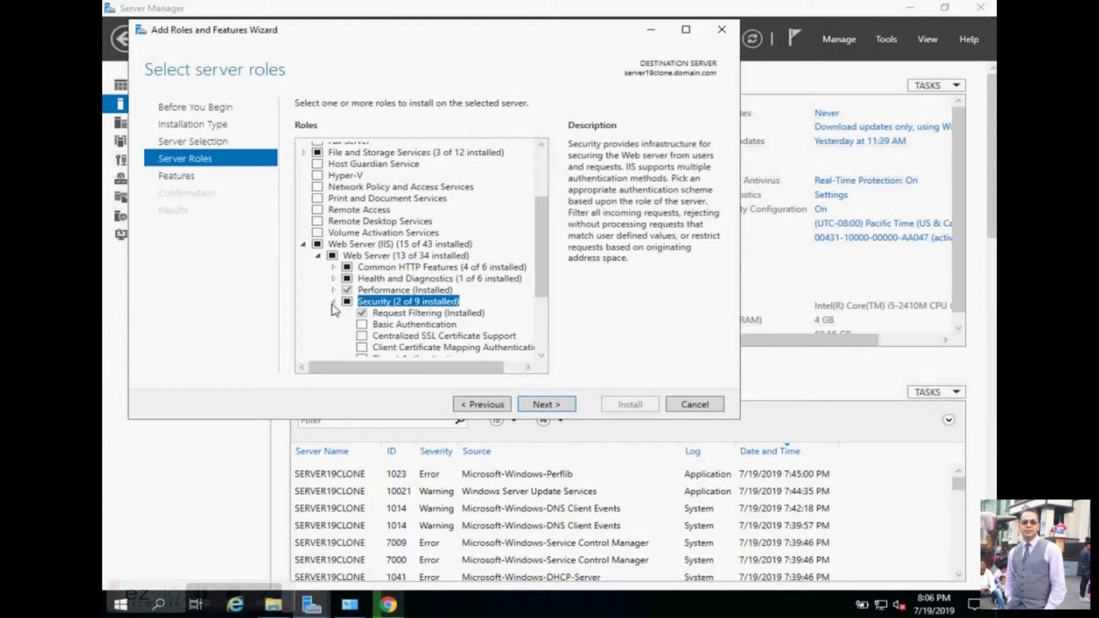
{"action": "left_click_drag", "start_coordinate": [542, 266], "coordinate": [543, 296]}
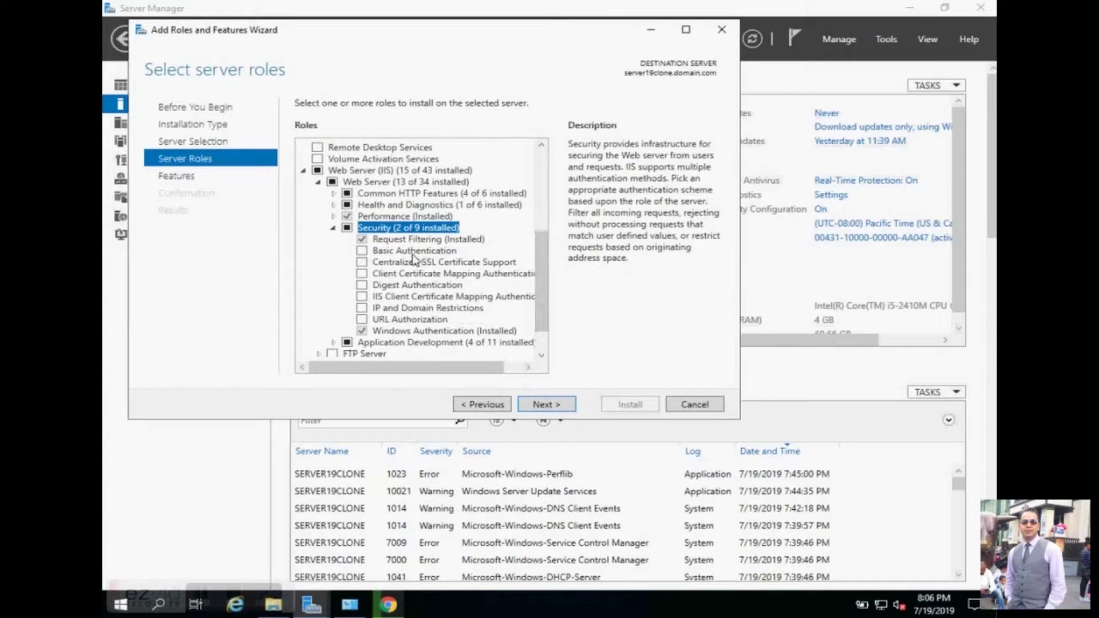
{"action": "left_click", "coordinate": [362, 252]}
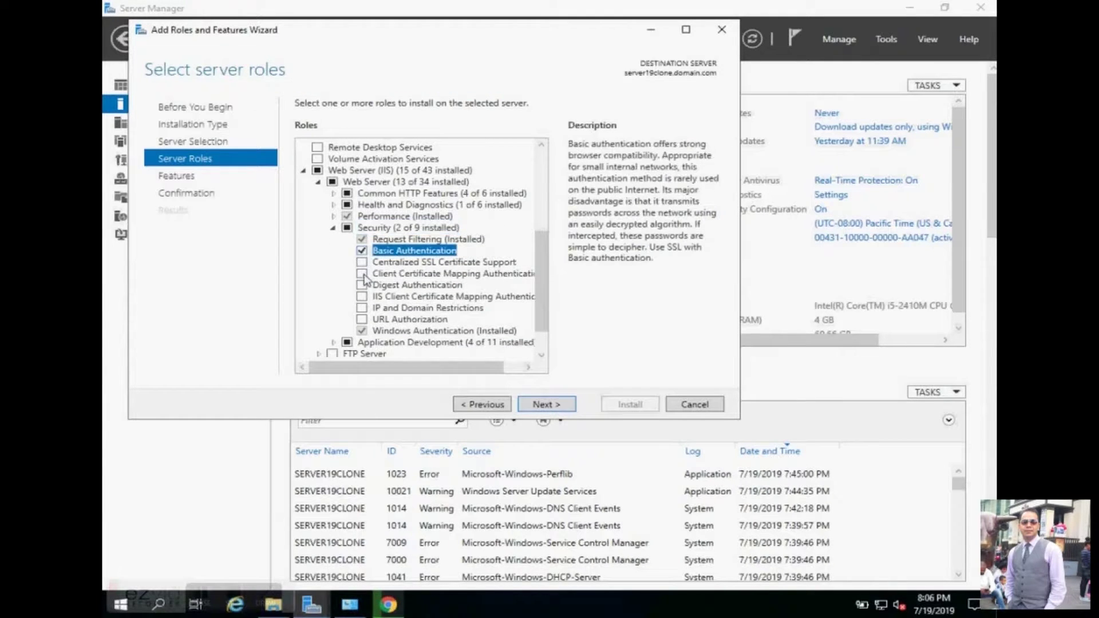
{"action": "left_click", "coordinate": [362, 309]}
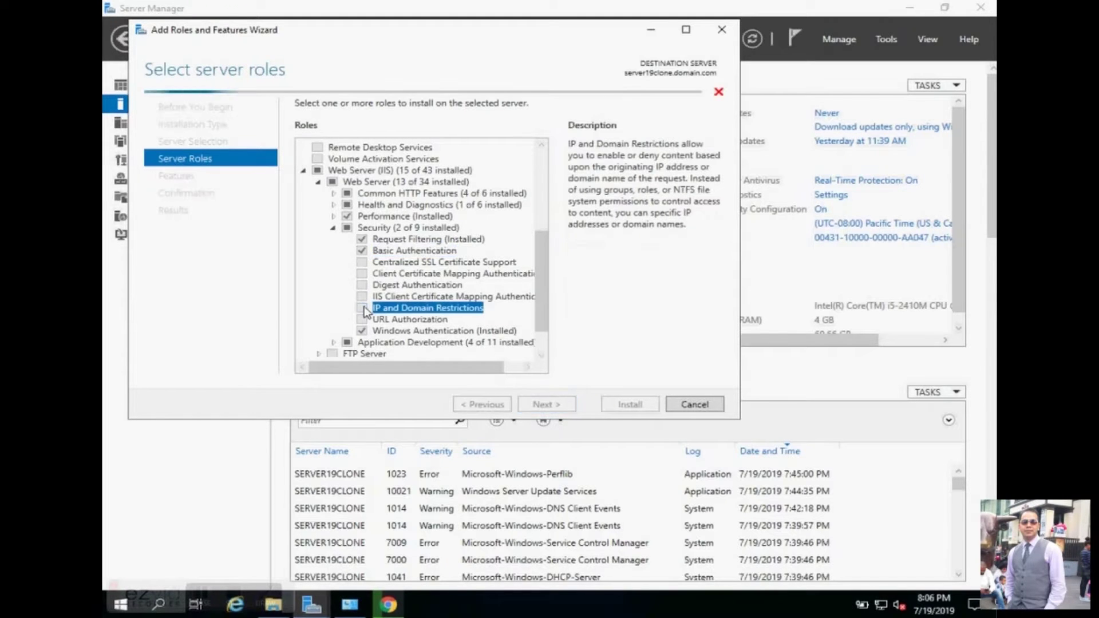
{"action": "left_click", "coordinate": [363, 297]}
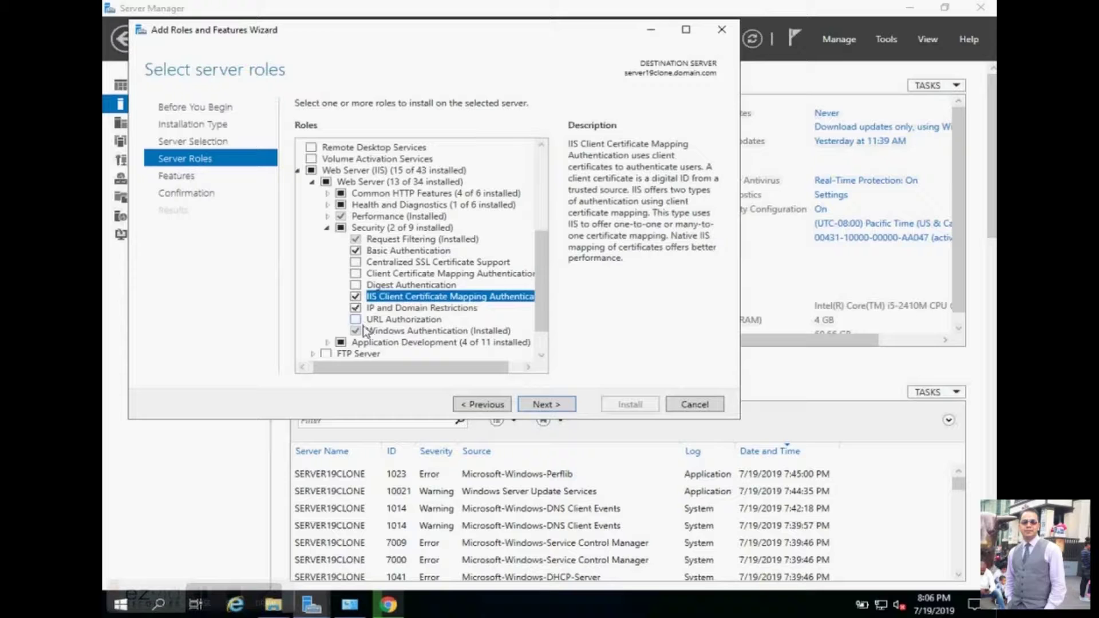
{"action": "left_click", "coordinate": [356, 320]}
{"action": "left_click", "coordinate": [357, 297]}
{"action": "left_click", "coordinate": [357, 297]}
Select ASP and ASP.NET 3.5 under Application Development, adding the features required for ASP.NET 3.5.
{"action": "scroll", "coordinate": [343, 304], "scroll_direction": "down", "scroll_amount": 1}
{"action": "left_click", "coordinate": [327, 307]}
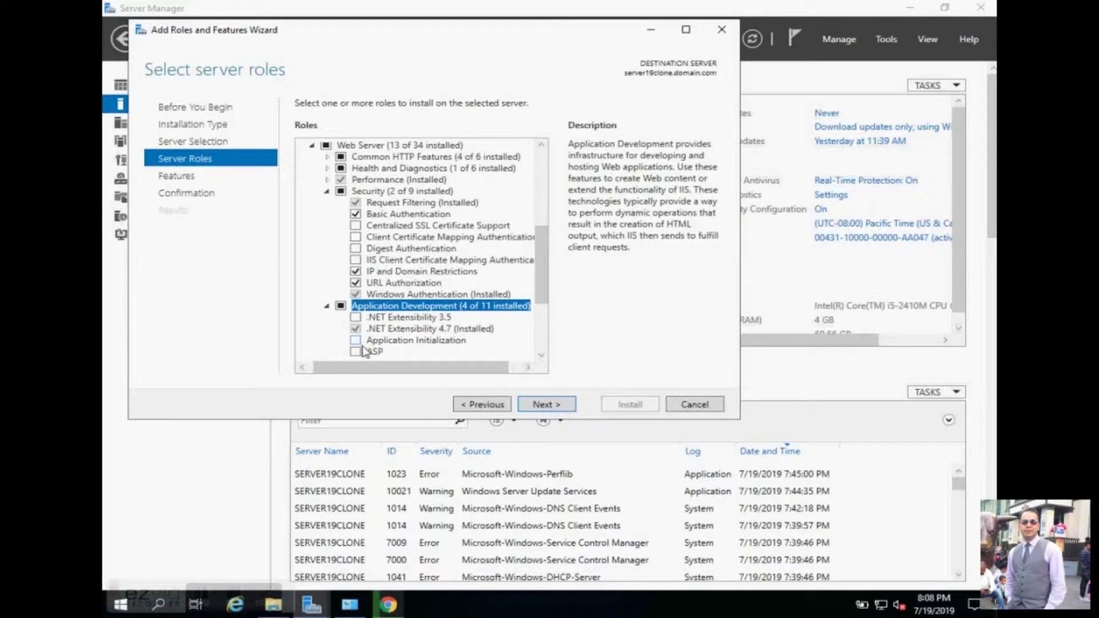
{"action": "left_click", "coordinate": [356, 352]}
{"action": "scroll", "coordinate": [547, 315], "scroll_direction": "down", "scroll_amount": 3}
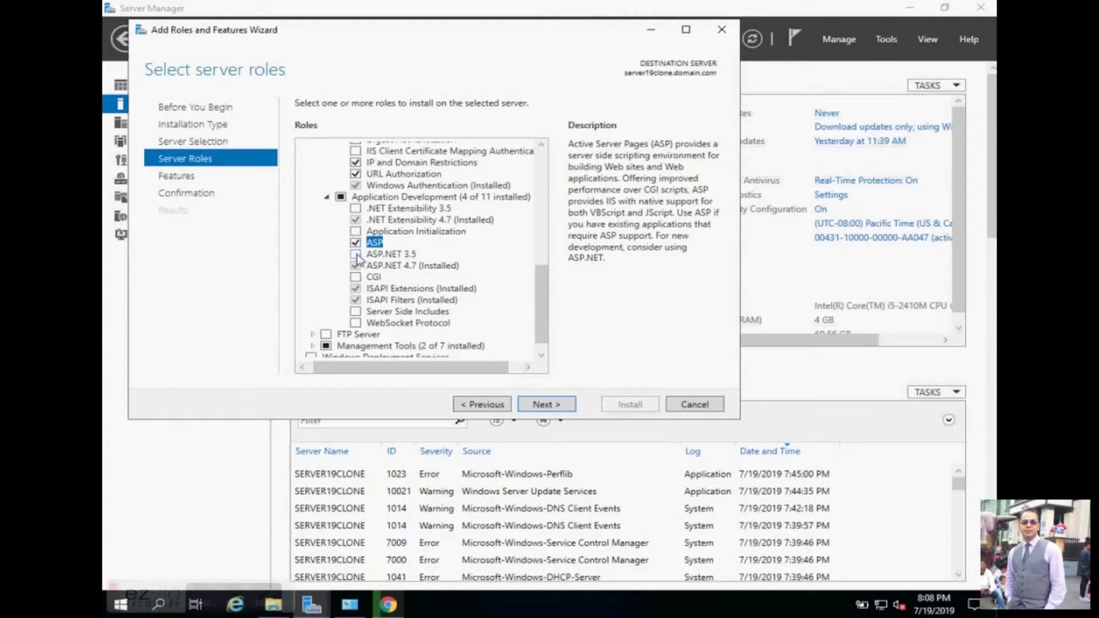
{"action": "left_click", "coordinate": [356, 254]}
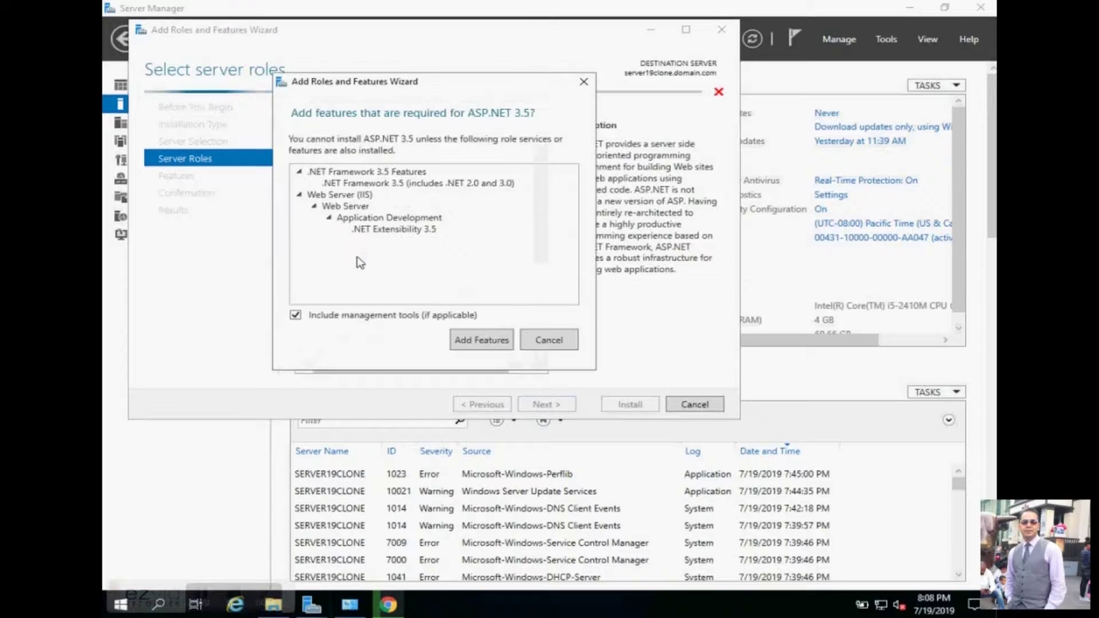
{"action": "left_click", "coordinate": [483, 341]}
{"action": "scroll", "coordinate": [483, 346], "scroll_direction": "down", "scroll_amount": 1}
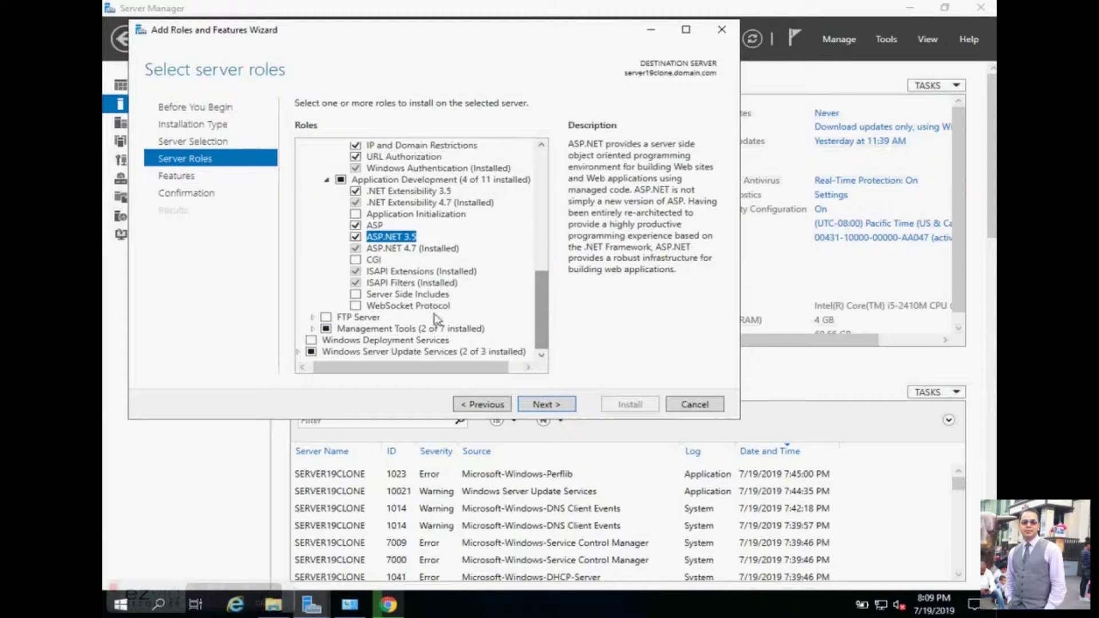
Select IIS Management Scripts and Tools and Management Service under the Web Server (IIS) Management Tools.
{"action": "left_click", "coordinate": [312, 330]}
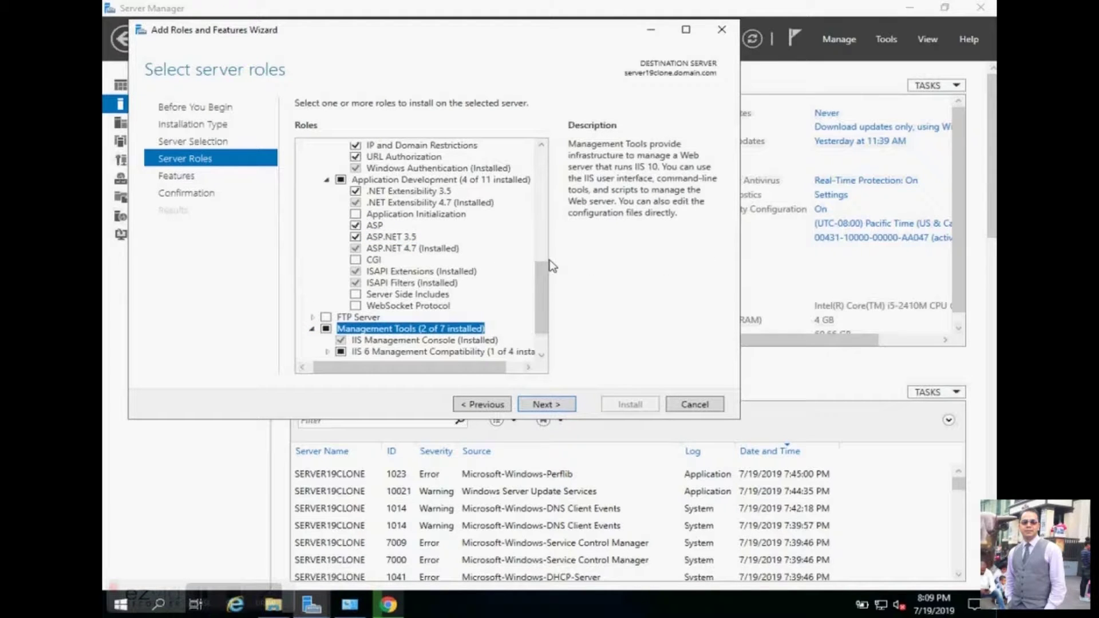
{"action": "left_click_drag", "start_coordinate": [544, 299], "coordinate": [543, 316]}
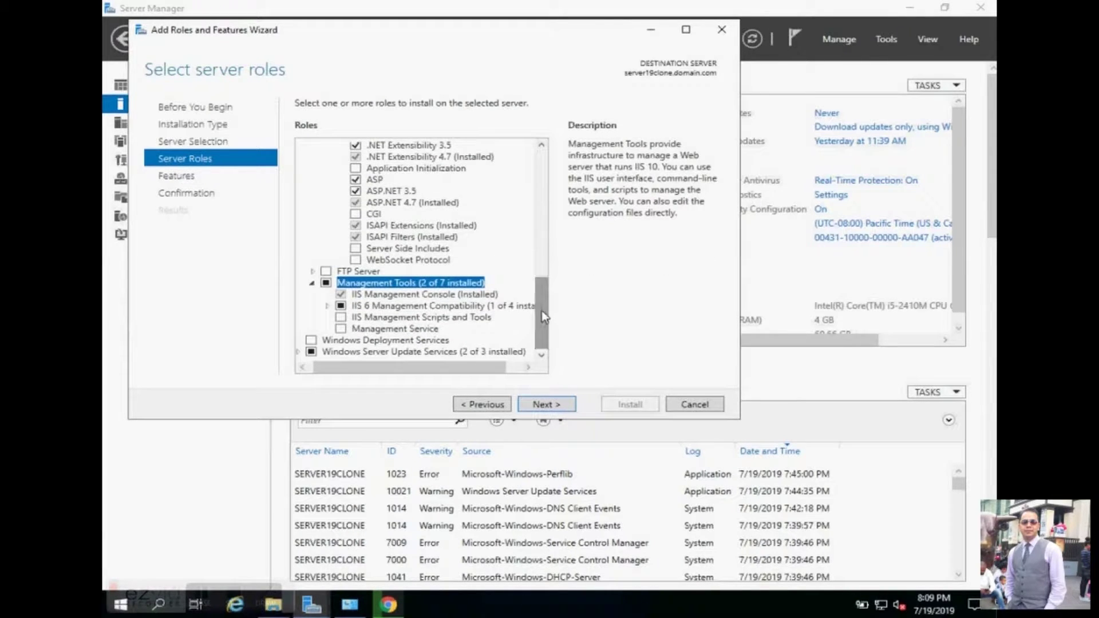
{"action": "left_click", "coordinate": [344, 318]}
{"action": "left_click", "coordinate": [341, 318]}
{"action": "left_click", "coordinate": [342, 330]}
{"action": "left_click", "coordinate": [341, 329]}
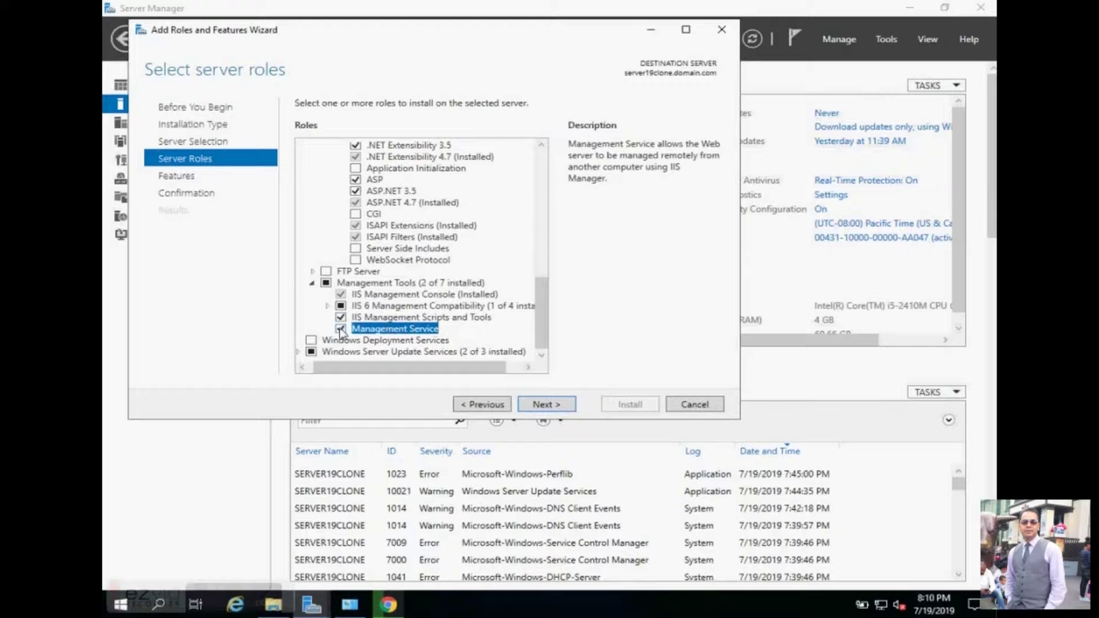
Select IIS 6 WMI Compatibility under IIS 6 Management Compatibility and proceed to the feature selection.
{"action": "left_click", "coordinate": [330, 307]}
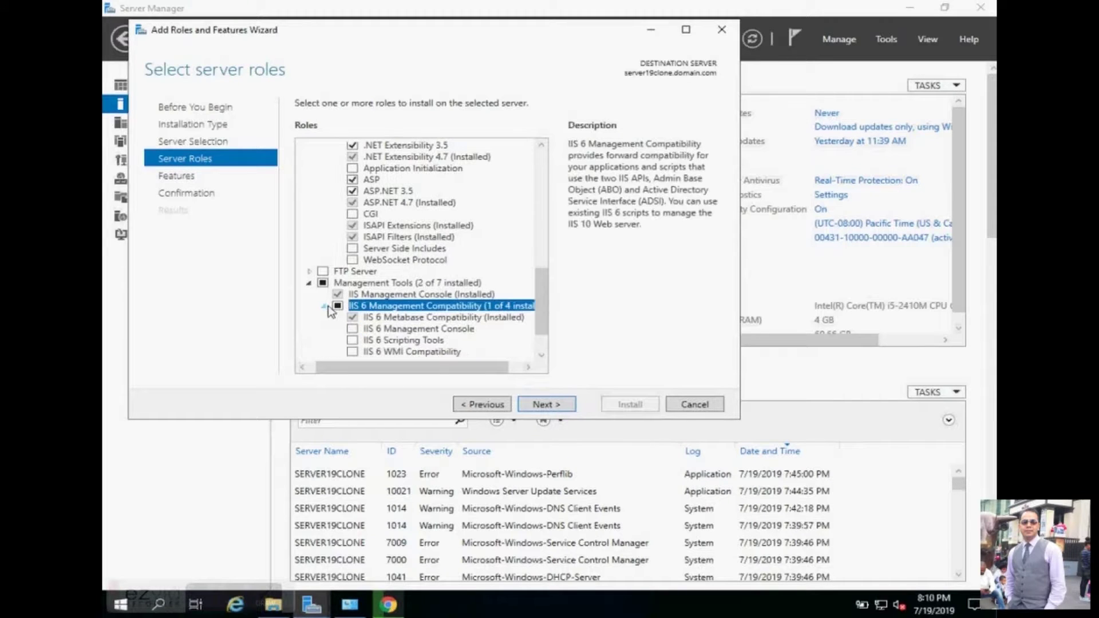
{"action": "left_click", "coordinate": [353, 353]}
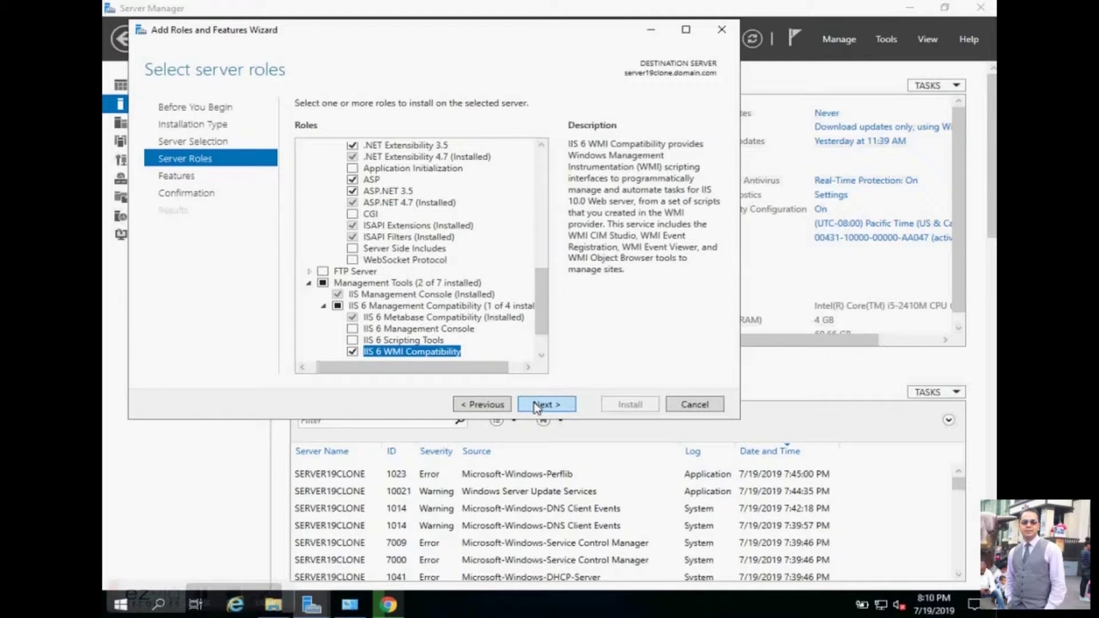
{"action": "left_click", "coordinate": [545, 405]}
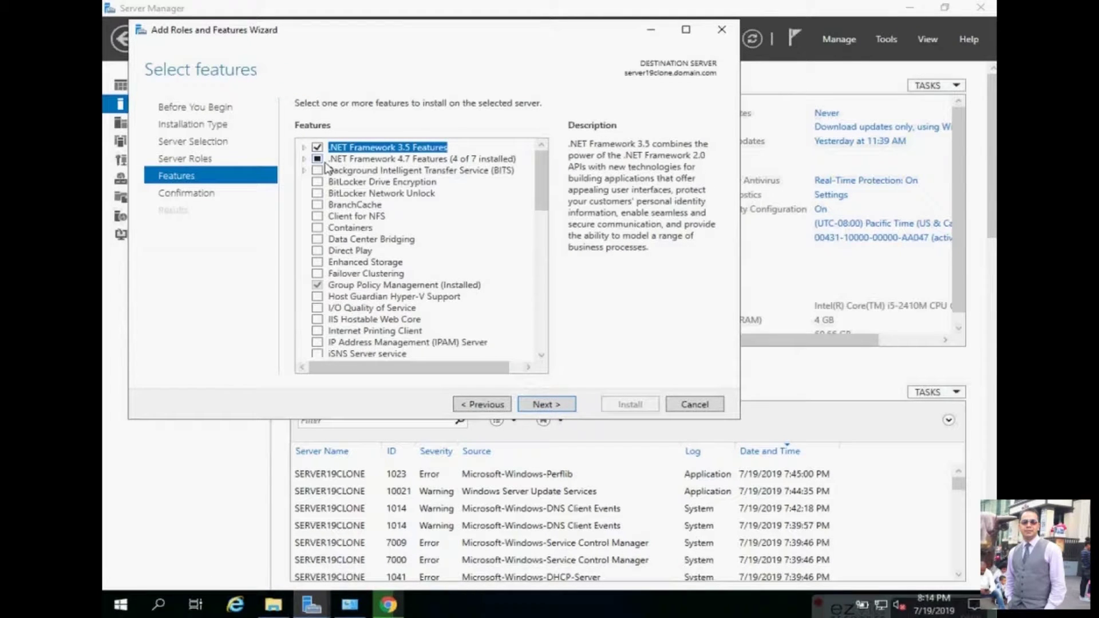
Expand the .NET Framework 3.5 and 4.7 features and select Background Intelligent Transfer Service (BITS) with its required features.
{"action": "left_click", "coordinate": [304, 148]}
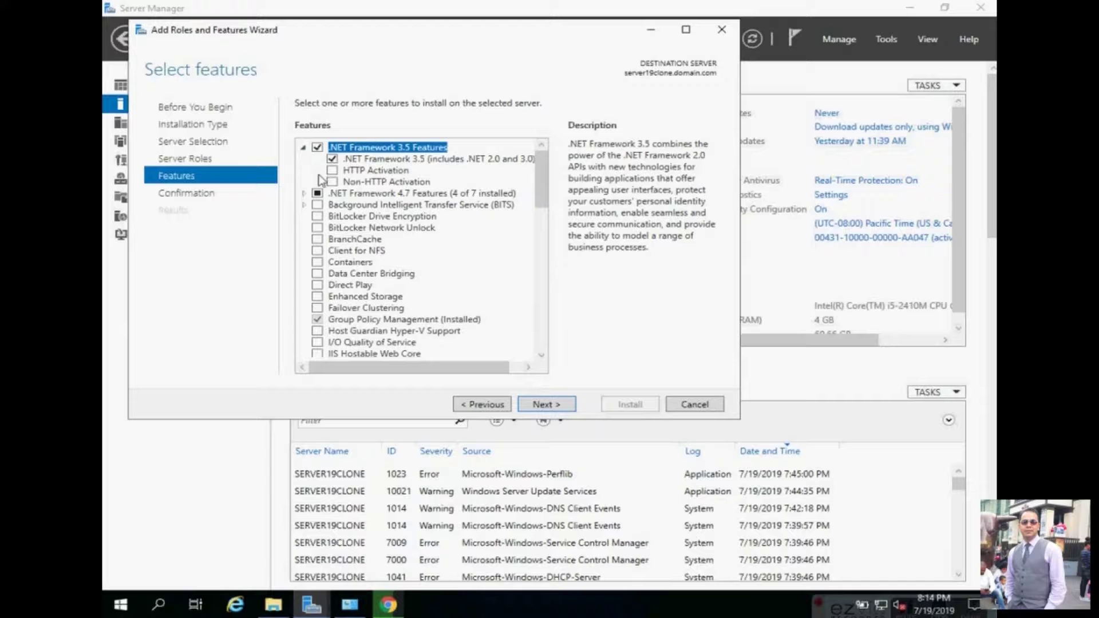
{"action": "left_click", "coordinate": [303, 194]}
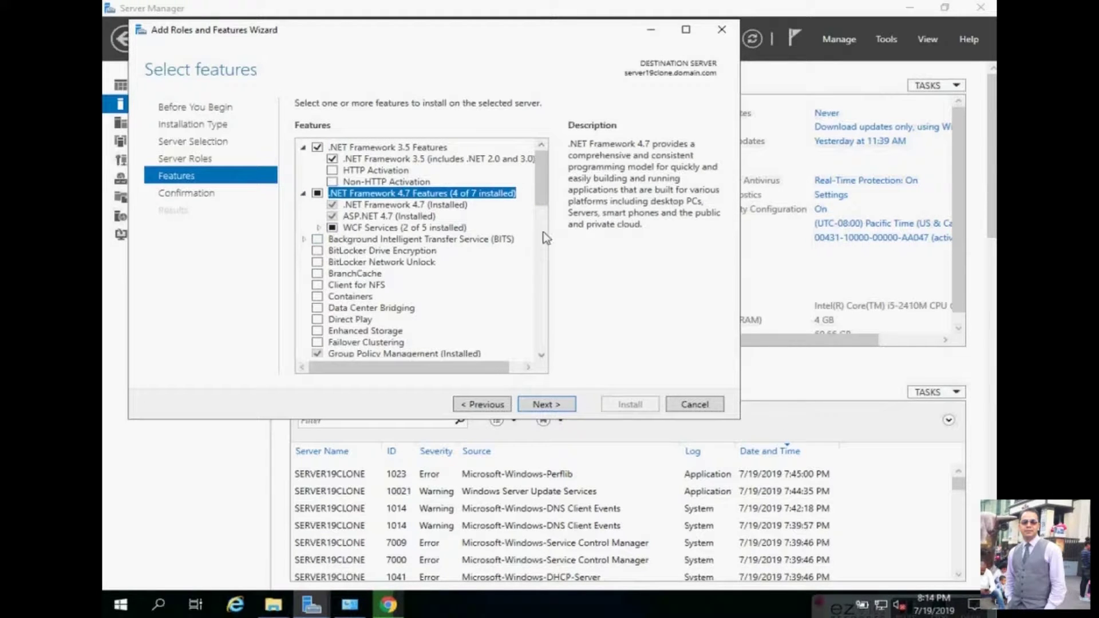
{"action": "left_click", "coordinate": [318, 239]}
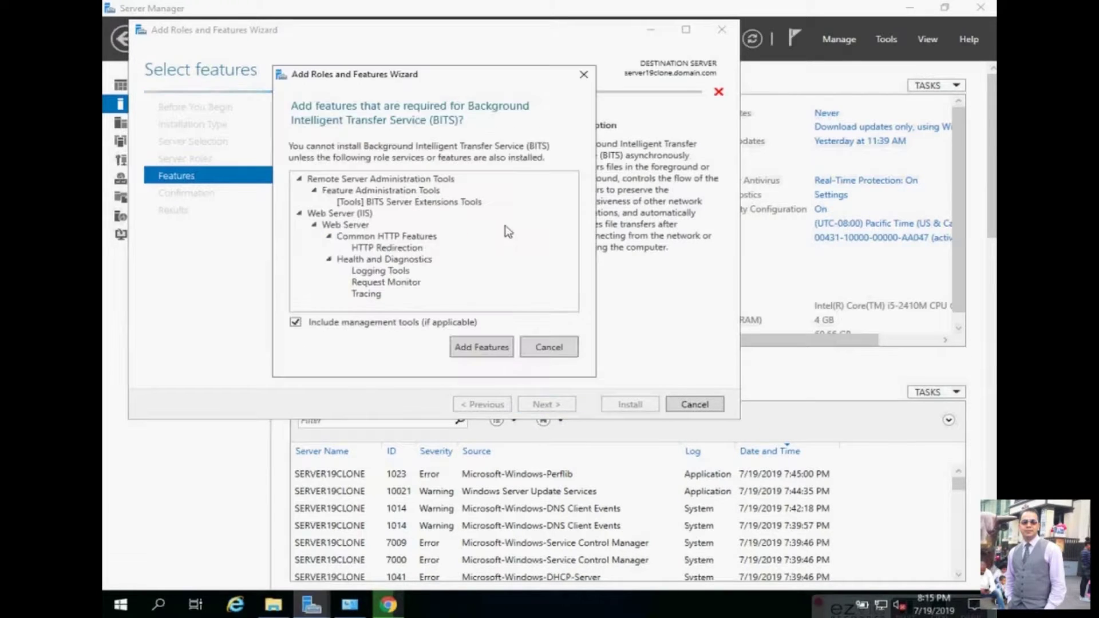
{"action": "left_click", "coordinate": [480, 349]}
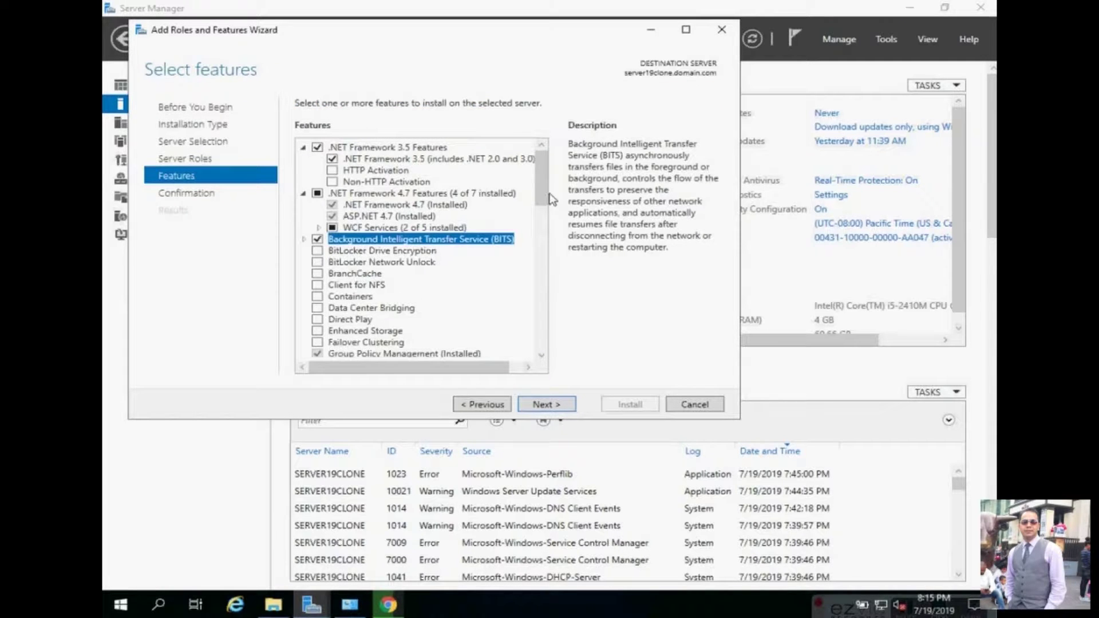
Select the Remote Differential Compression feature and proceed to the installation confirmation.
{"action": "left_click_drag", "start_coordinate": [544, 198], "coordinate": [549, 269]}
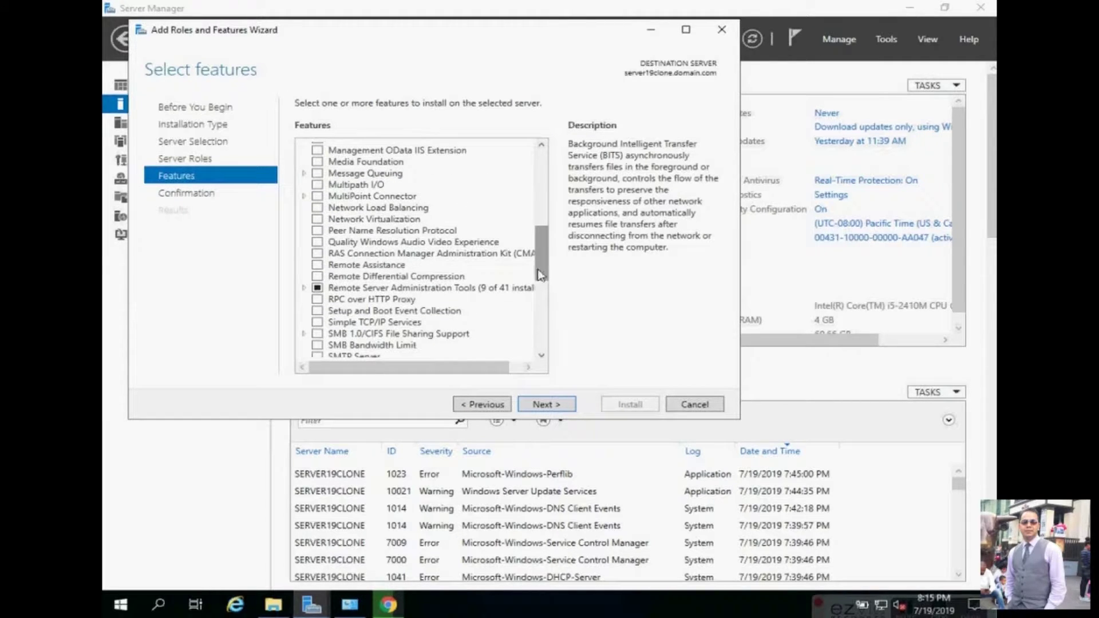
{"action": "left_click", "coordinate": [316, 278]}
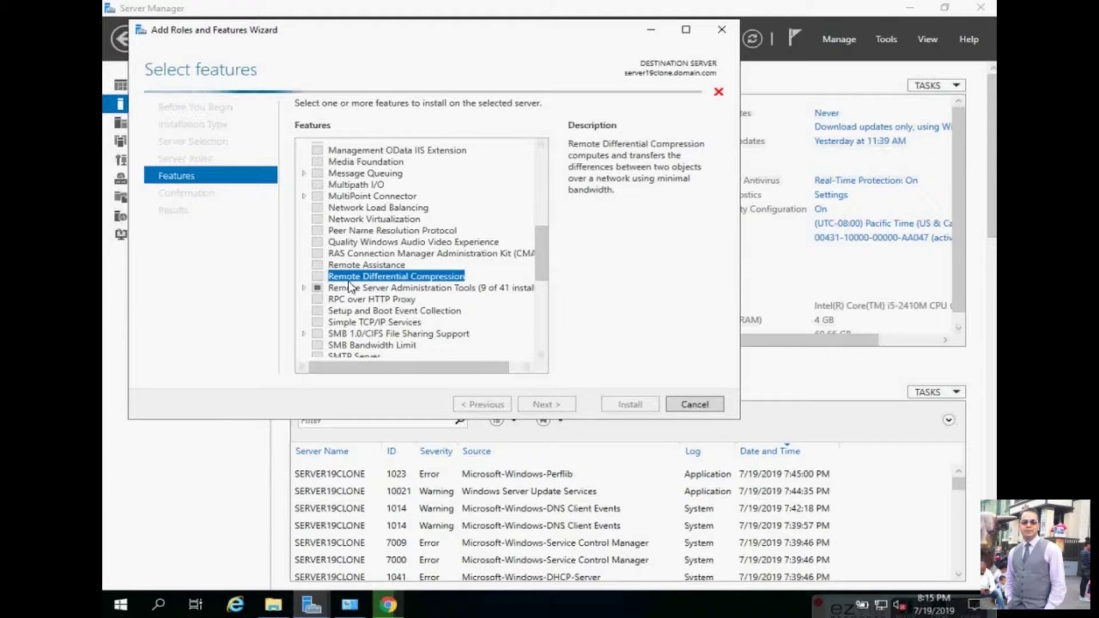
{"action": "left_click_drag", "start_coordinate": [536, 246], "coordinate": [537, 325]}
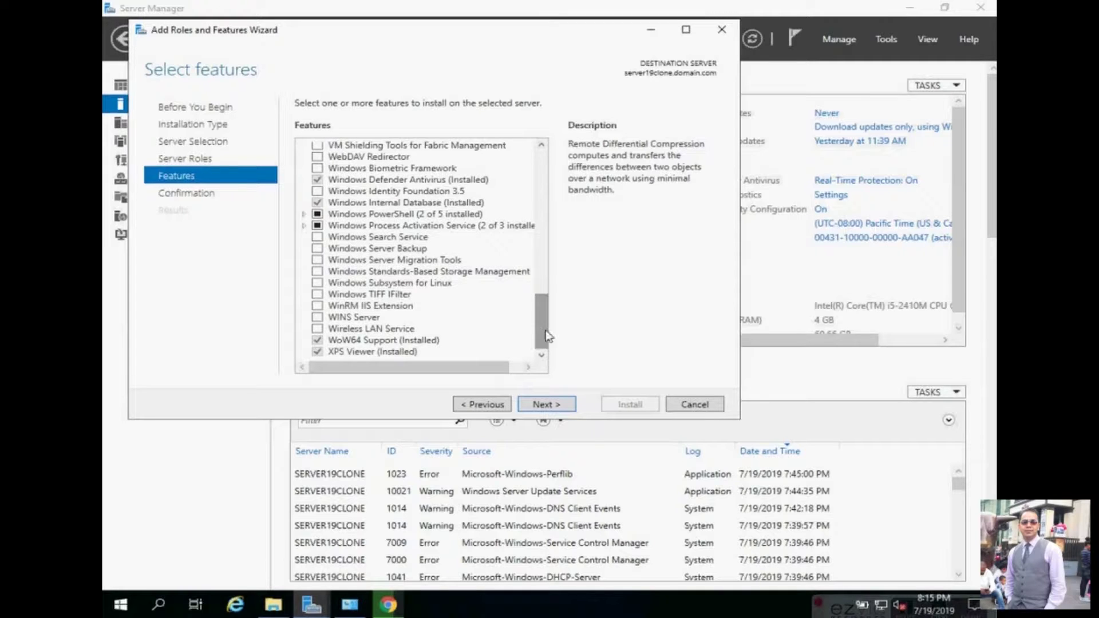
{"action": "left_click", "coordinate": [553, 405]}
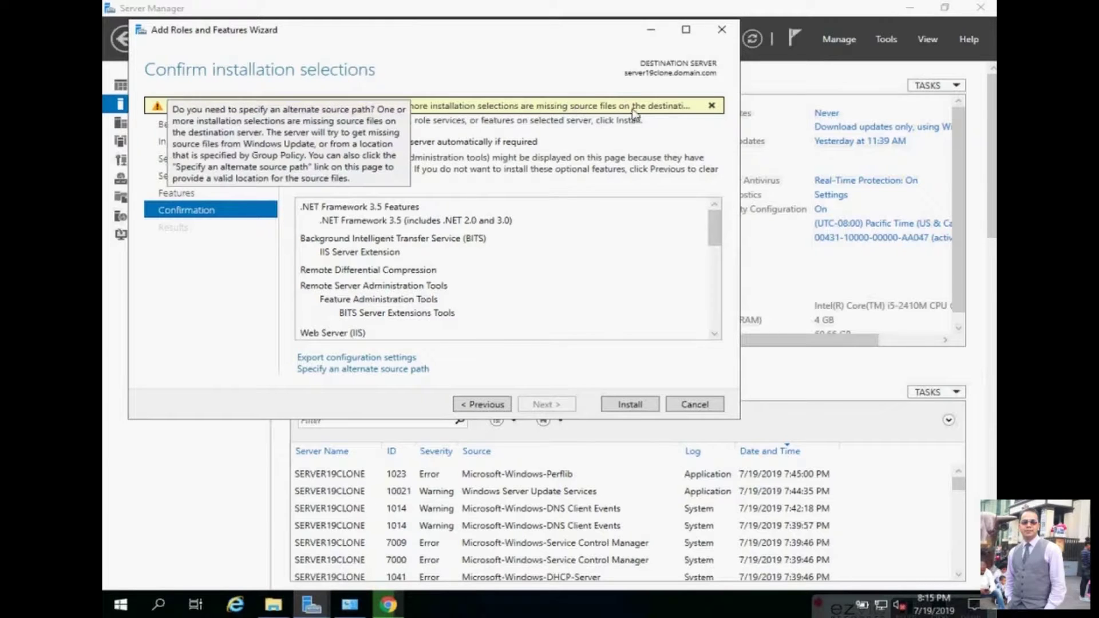
Open the alternate source path setting, switch to File Explorer and browse CD Drive (D:) to the sources\sxs folder.
{"action": "left_click", "coordinate": [332, 372]}
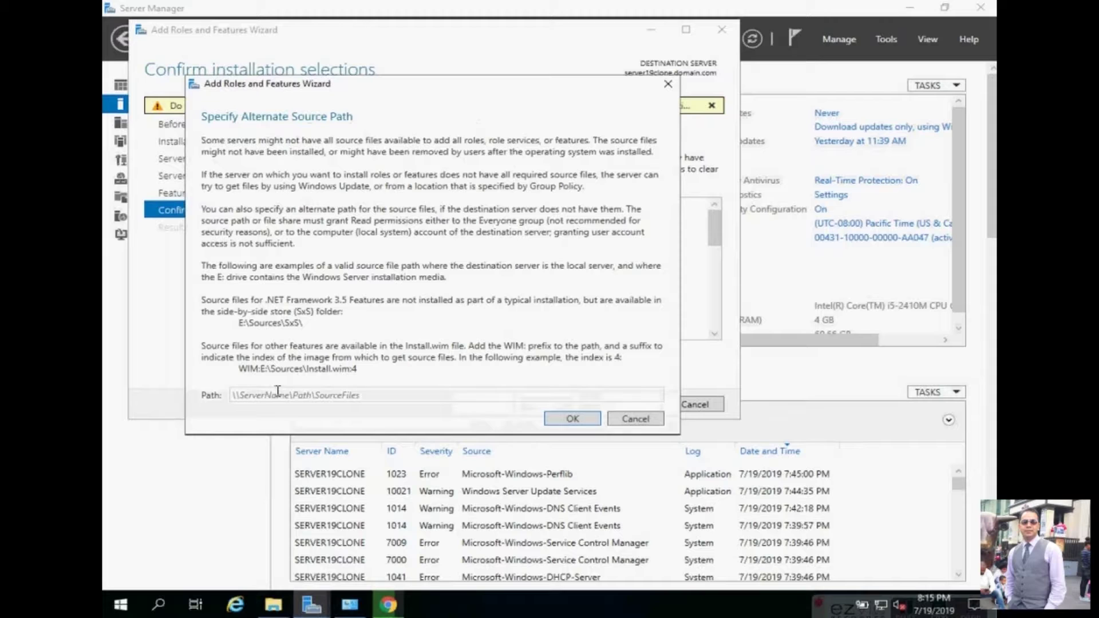
{"action": "mouse_move", "coordinate": [264, 611]}
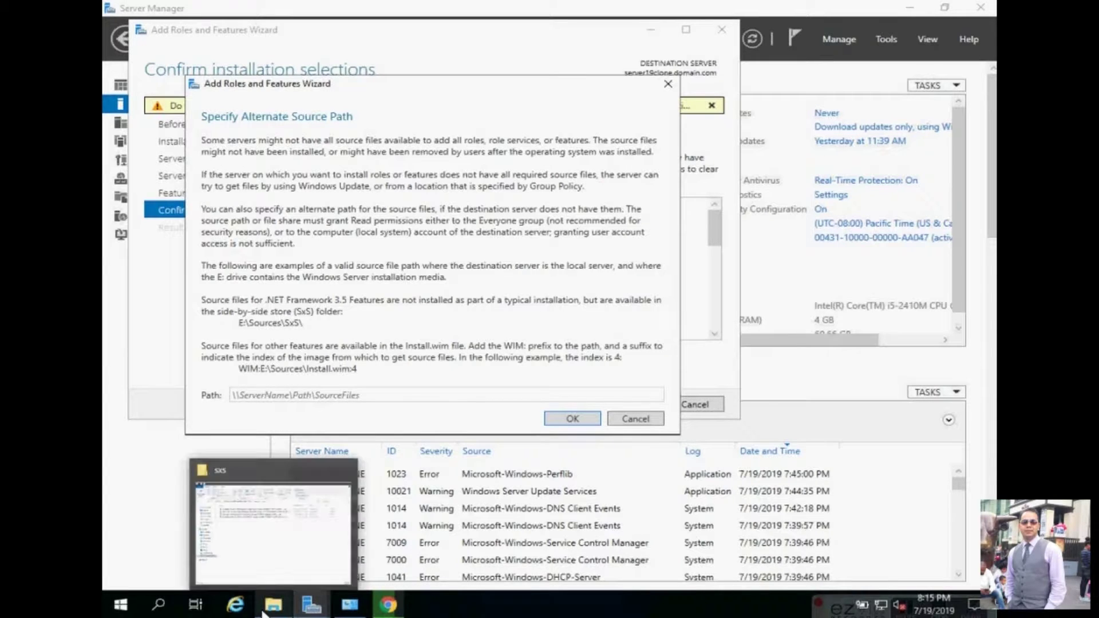
{"action": "left_click", "coordinate": [278, 570]}
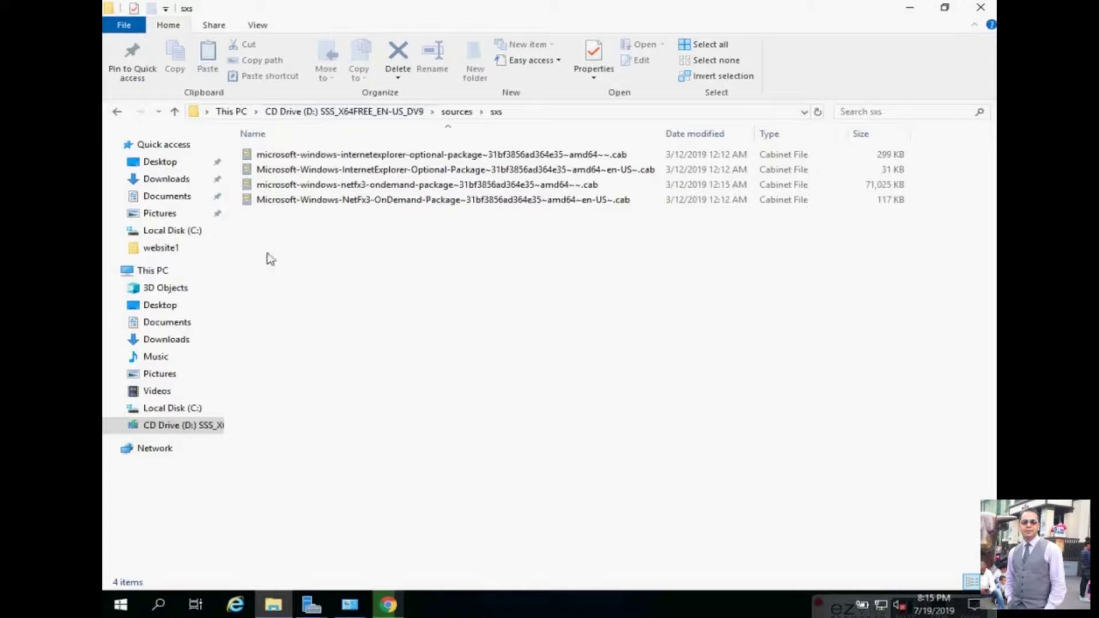
{"action": "left_click", "coordinate": [178, 428]}
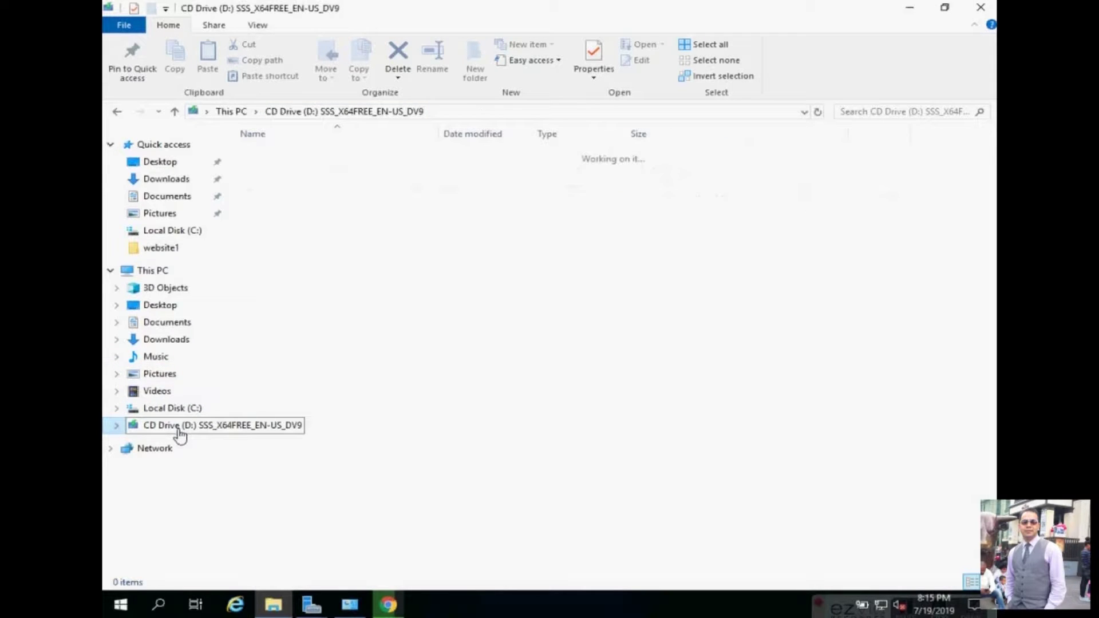
{"action": "left_click", "coordinate": [289, 186]}
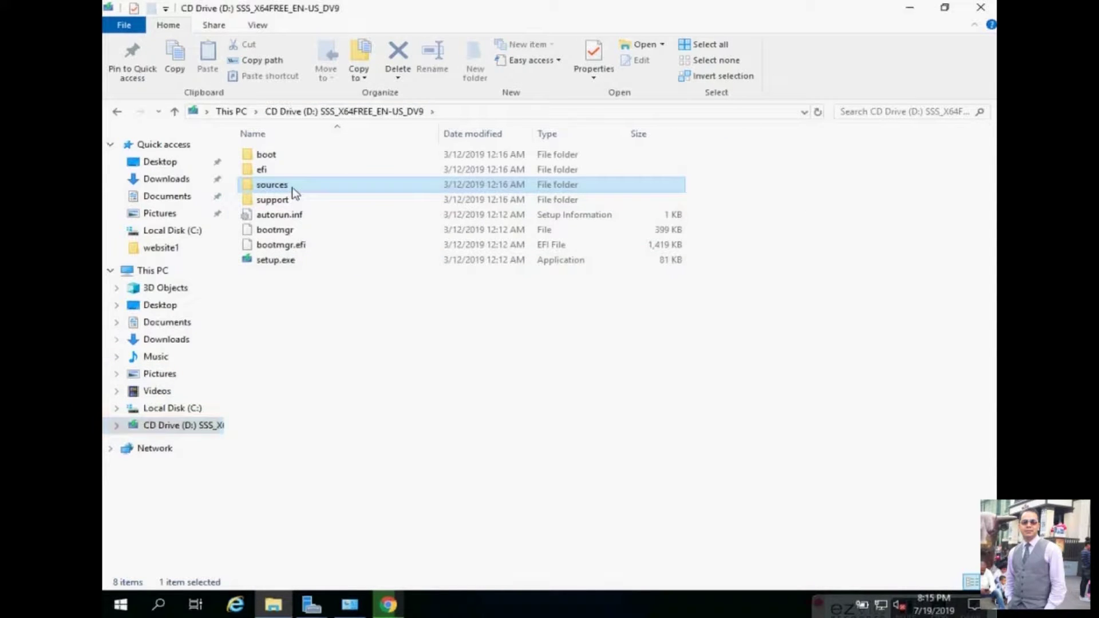
{"action": "double_click", "coordinate": [293, 191]}
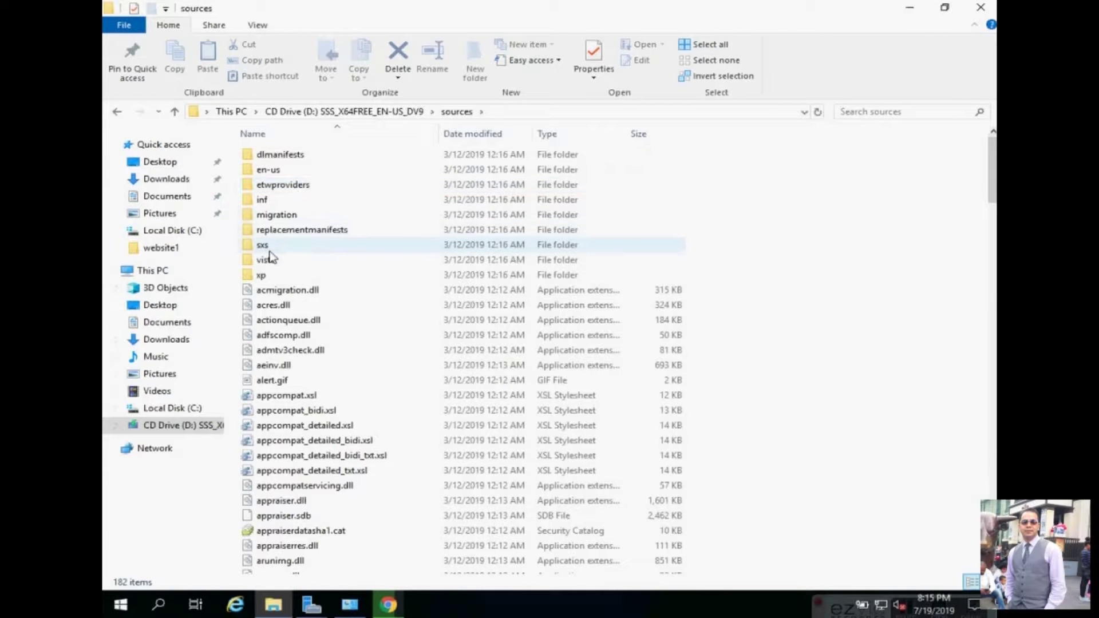
{"action": "double_click", "coordinate": [270, 251]}
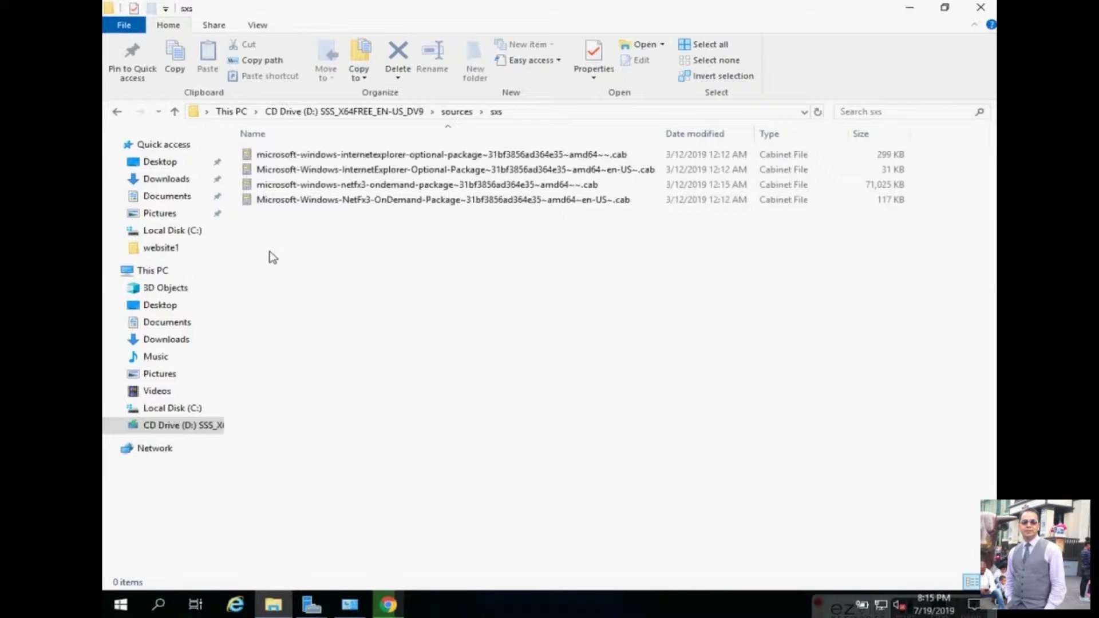
Copy the folder path D:\sources\sxs for use as the alternate source path.
{"action": "left_click", "coordinate": [545, 115]}
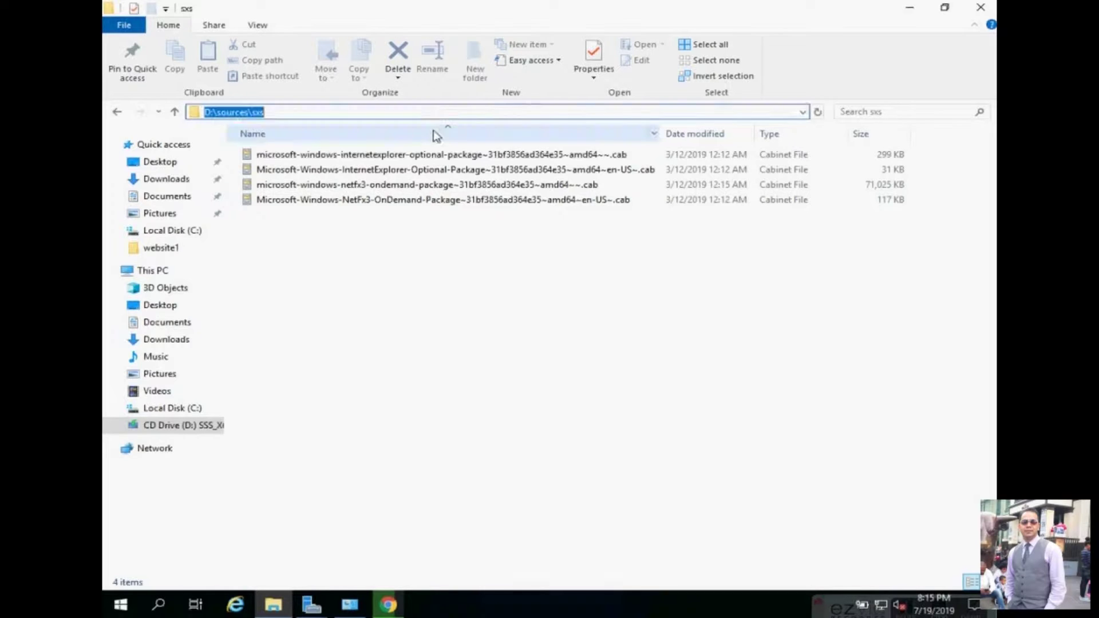
{"action": "right_click", "coordinate": [260, 112]}
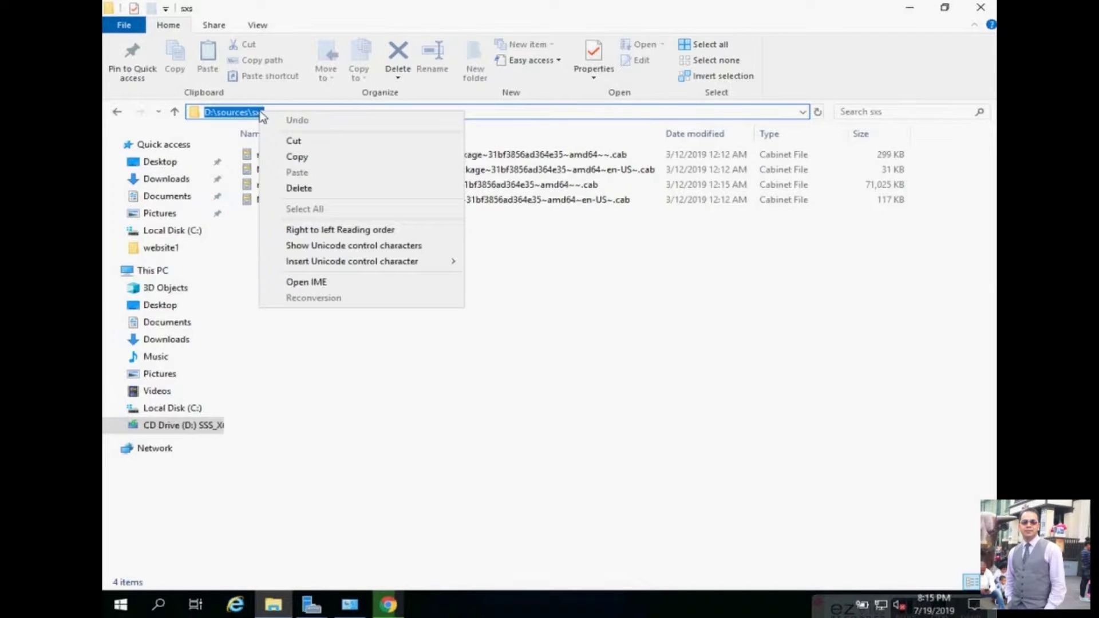
{"action": "left_click", "coordinate": [294, 157]}
{"action": "mouse_move", "coordinate": [304, 605]}
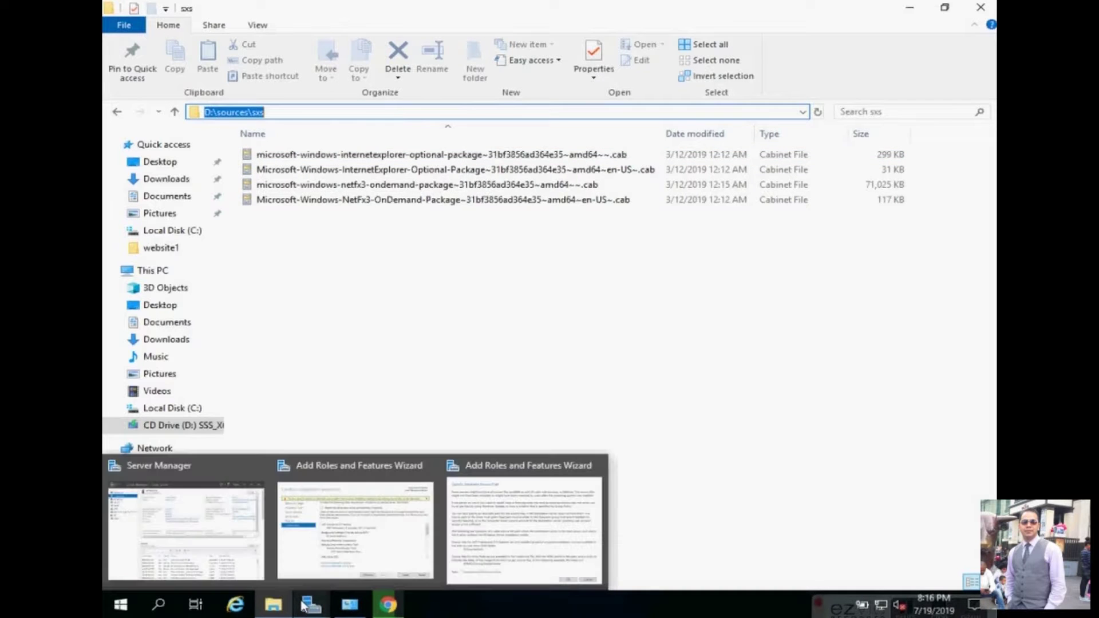
Return to the alternate source path dialog, set the path to D:\sources\sxs, and start the installation.
{"action": "left_click", "coordinate": [523, 511]}
{"action": "left_click", "coordinate": [359, 395]}
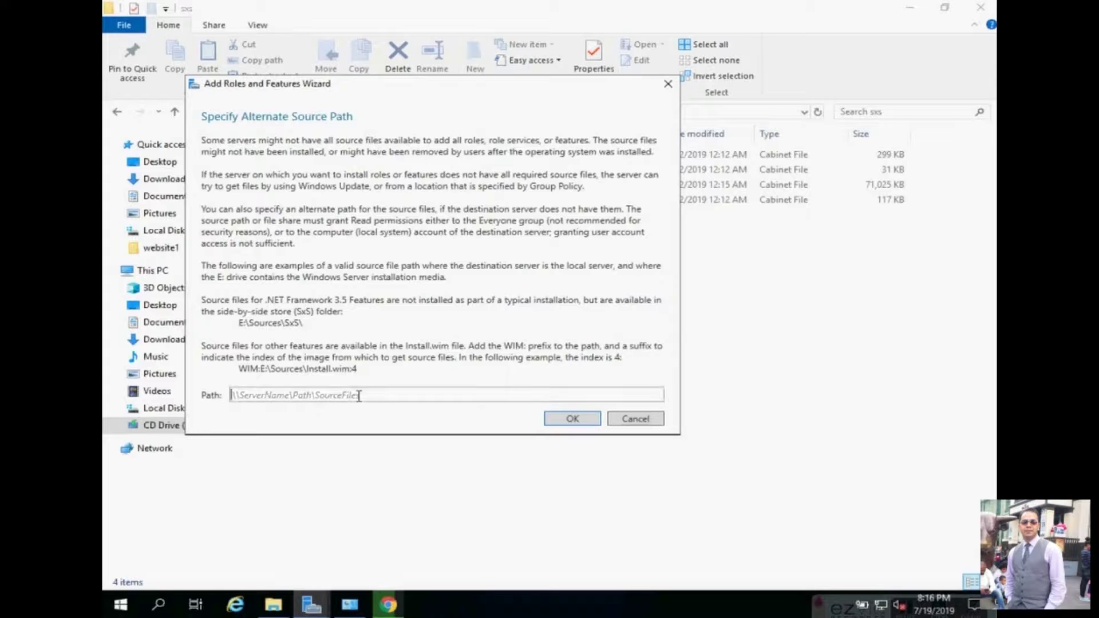
{"action": "right_click", "coordinate": [359, 396]}
{"action": "left_click", "coordinate": [392, 438]}
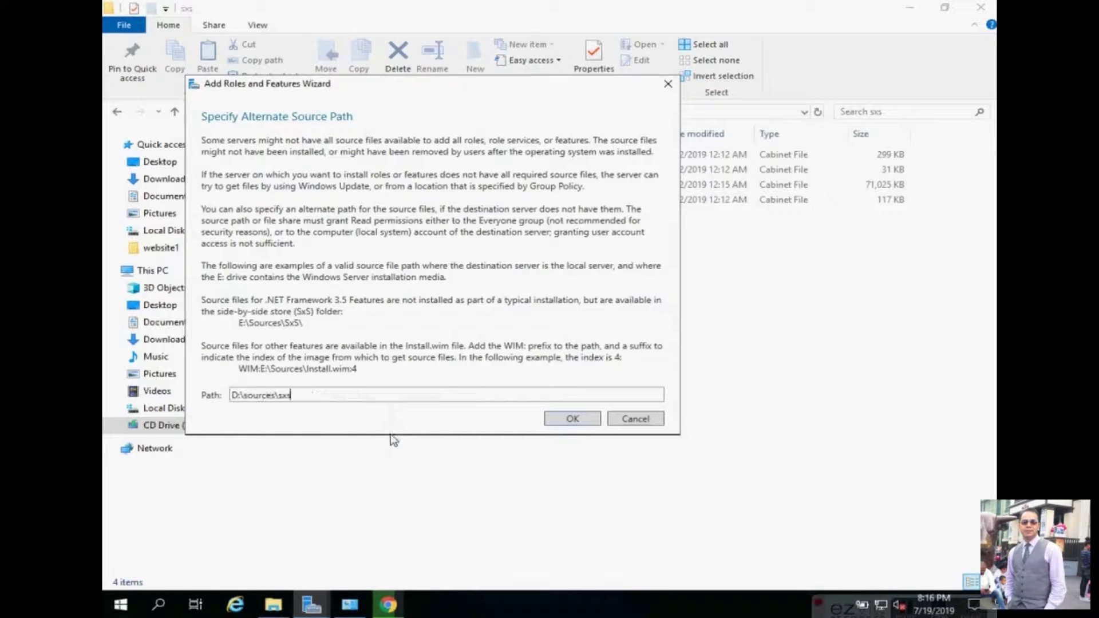
{"action": "left_click", "coordinate": [573, 419]}
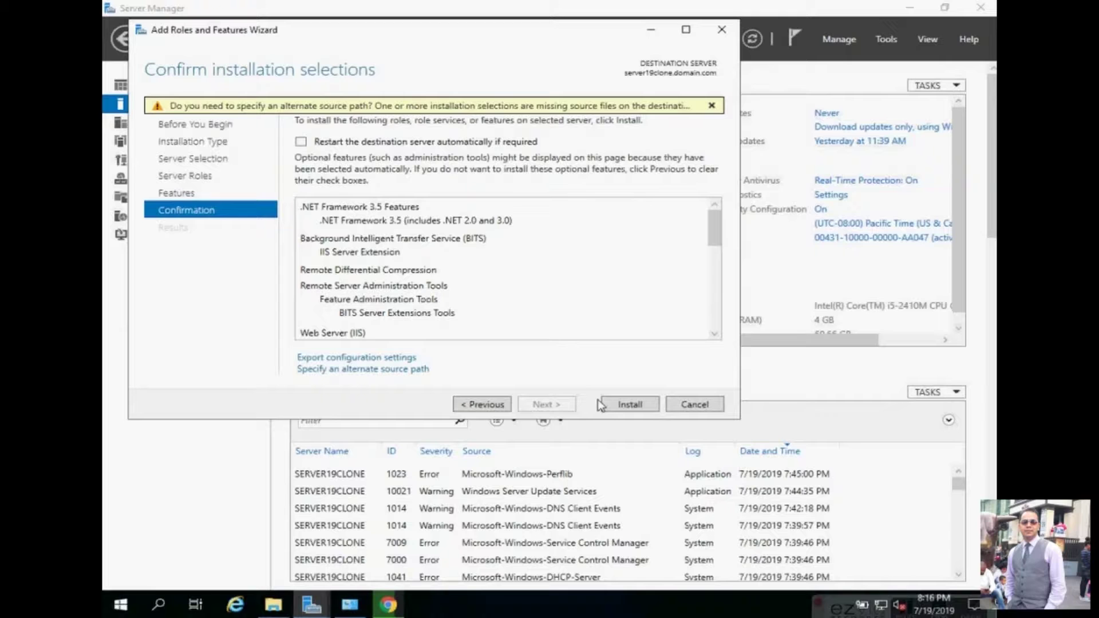
{"action": "left_click", "coordinate": [623, 405]}
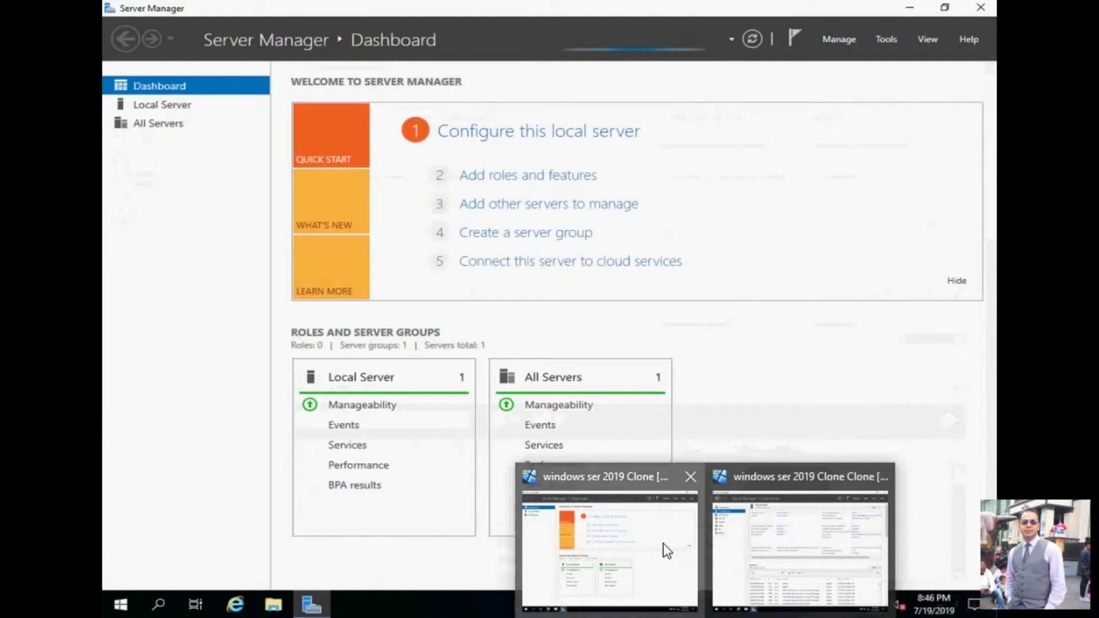
Switch to the windows ser 2019 Clone virtual machine and launch ADSI Edit by running adsiedit.msc.
{"action": "left_click", "coordinate": [663, 543]}
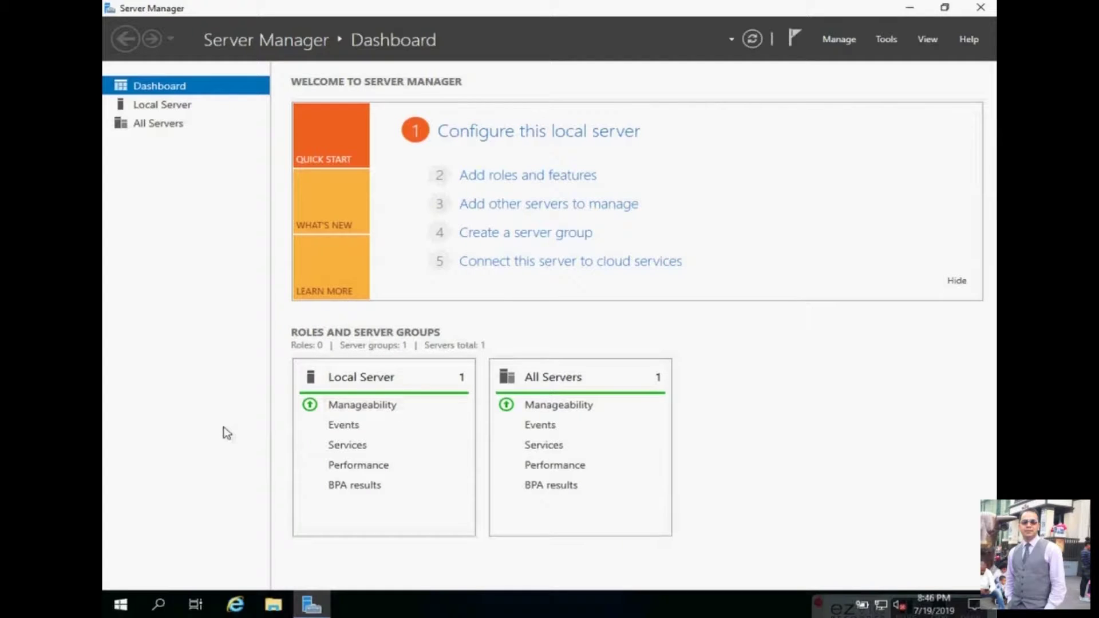
{"action": "key", "text": "super+r"}
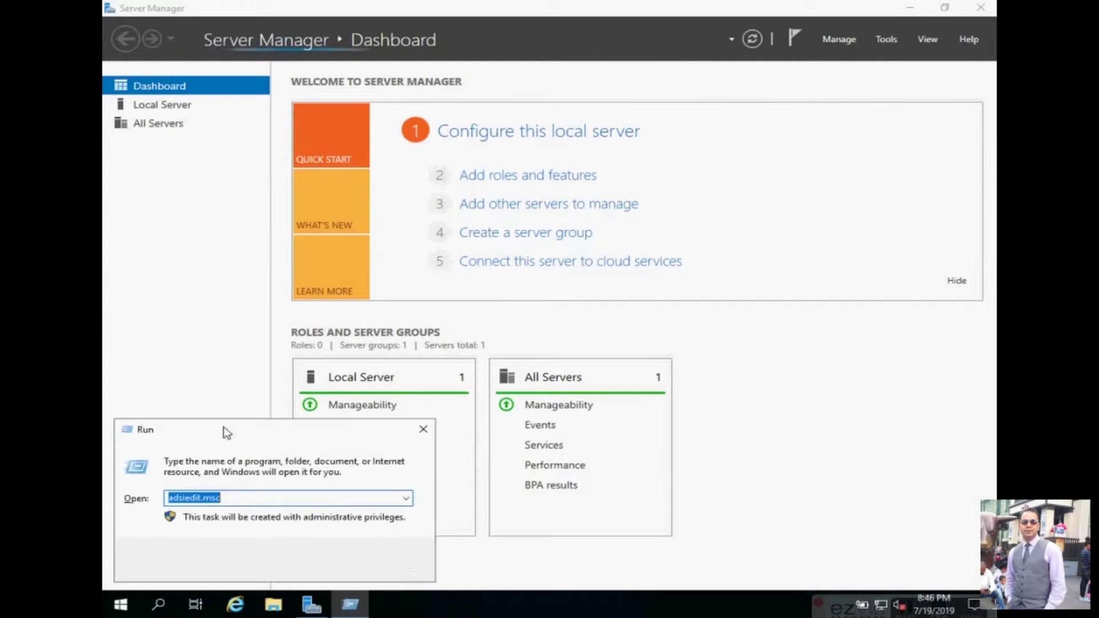
{"action": "type", "text": "a"}
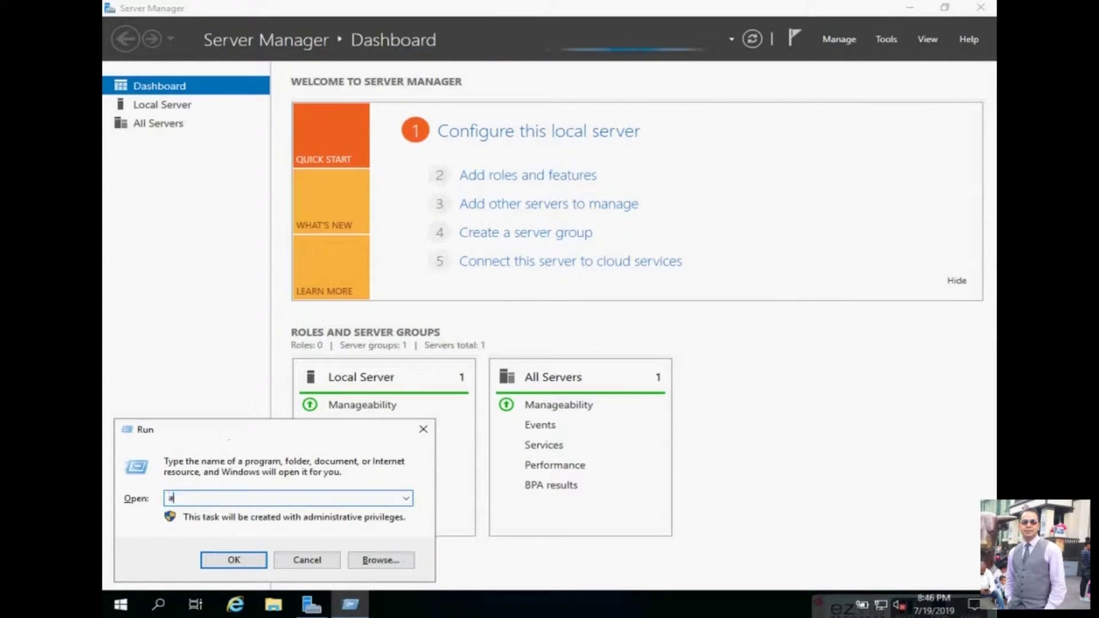
{"action": "type", "text": "d"}
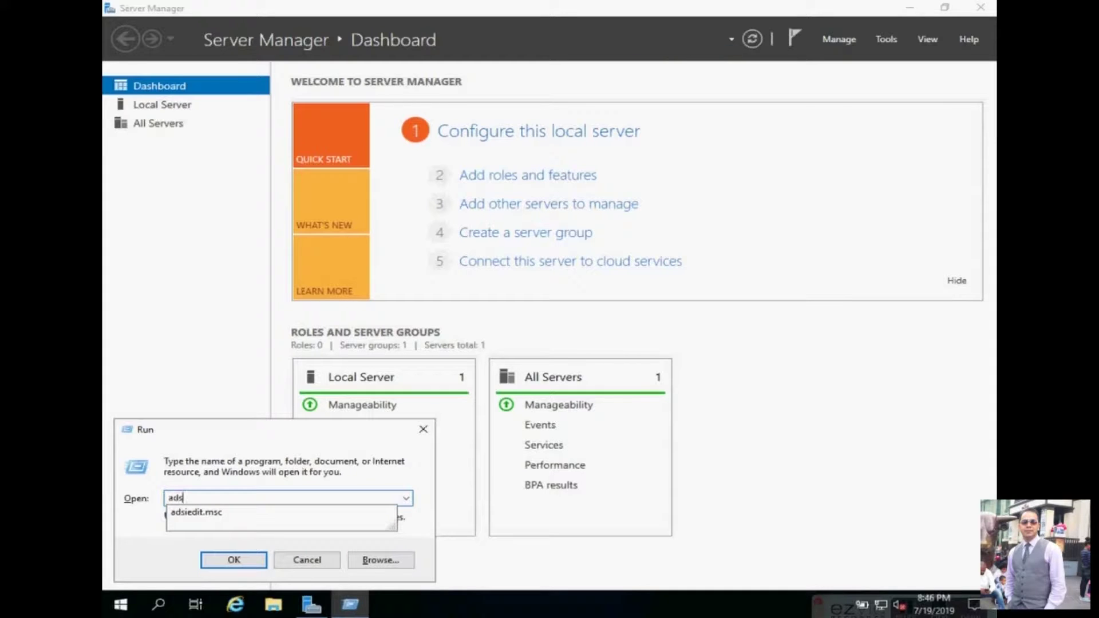
{"action": "type", "text": "s"}
{"action": "key", "text": "Down"}
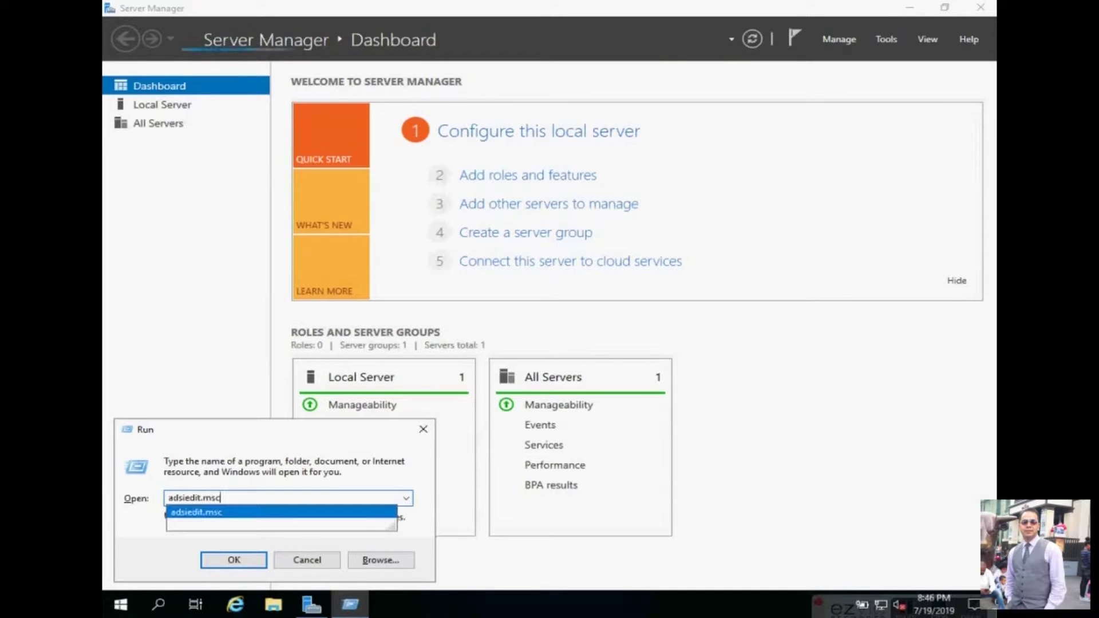
{"action": "key", "text": "Return"}
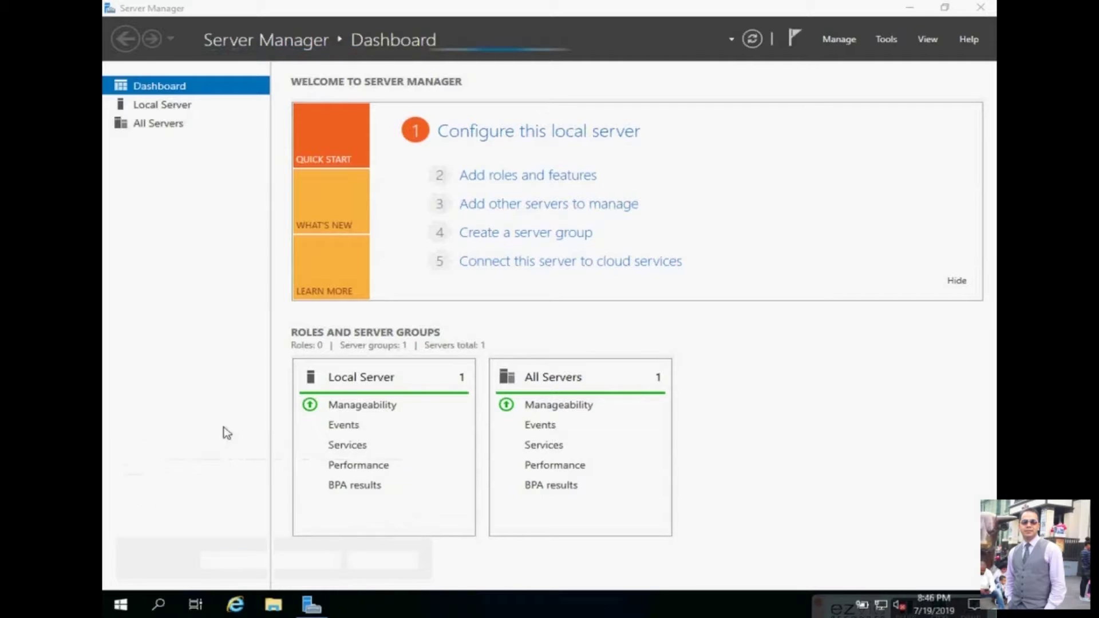
Connect ADSI Edit to the Default naming context on the default domain server.
{"action": "right_click", "coordinate": [180, 108]}
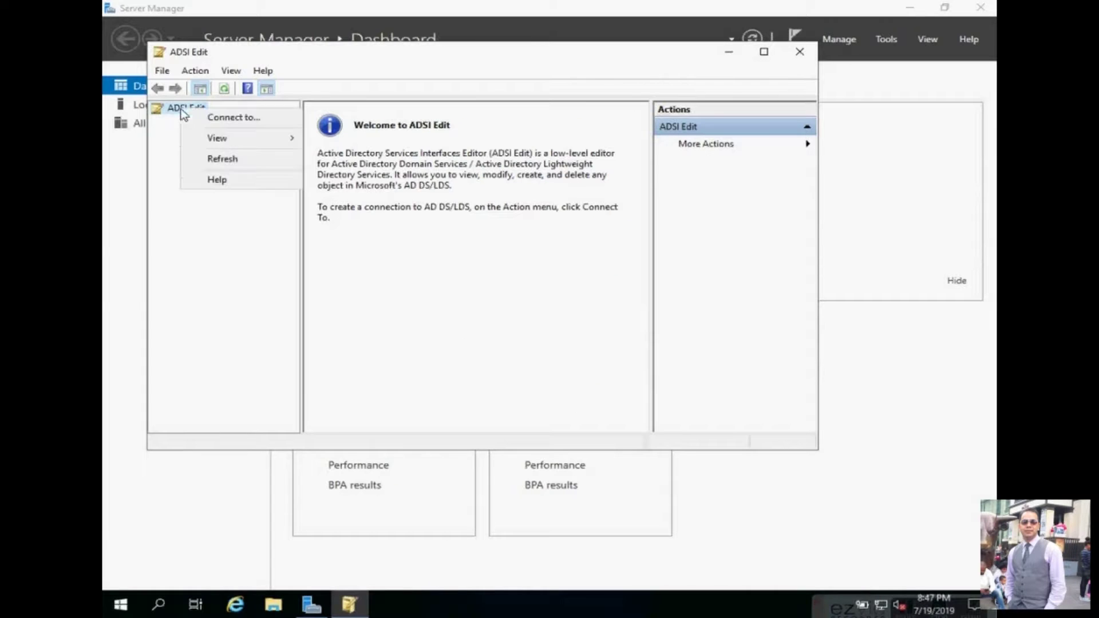
{"action": "left_click", "coordinate": [218, 115]}
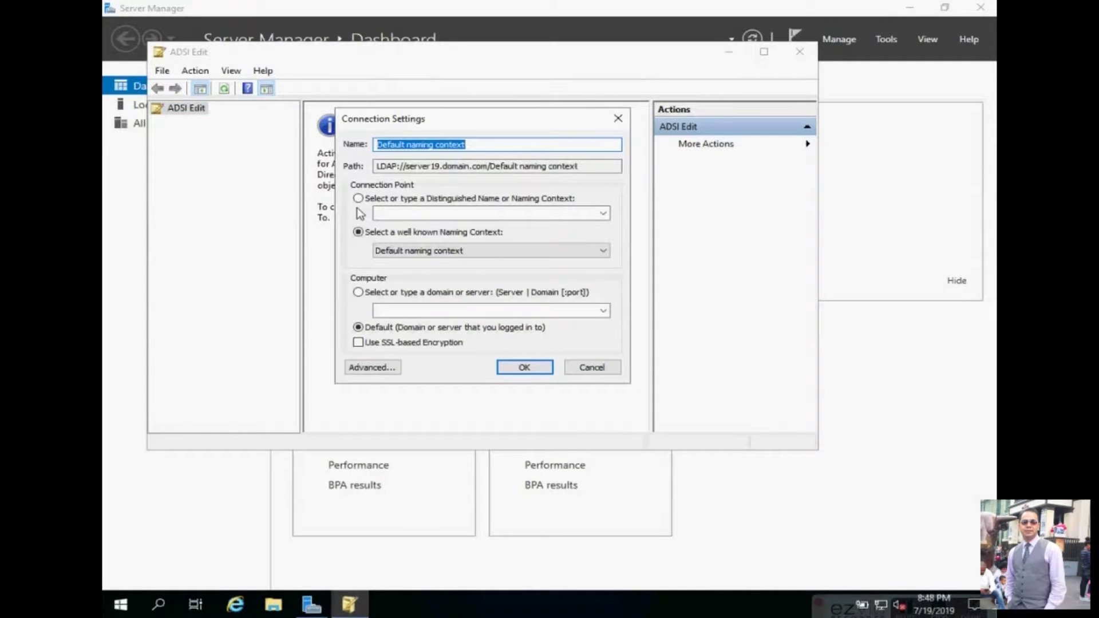
{"action": "left_click", "coordinate": [515, 371]}
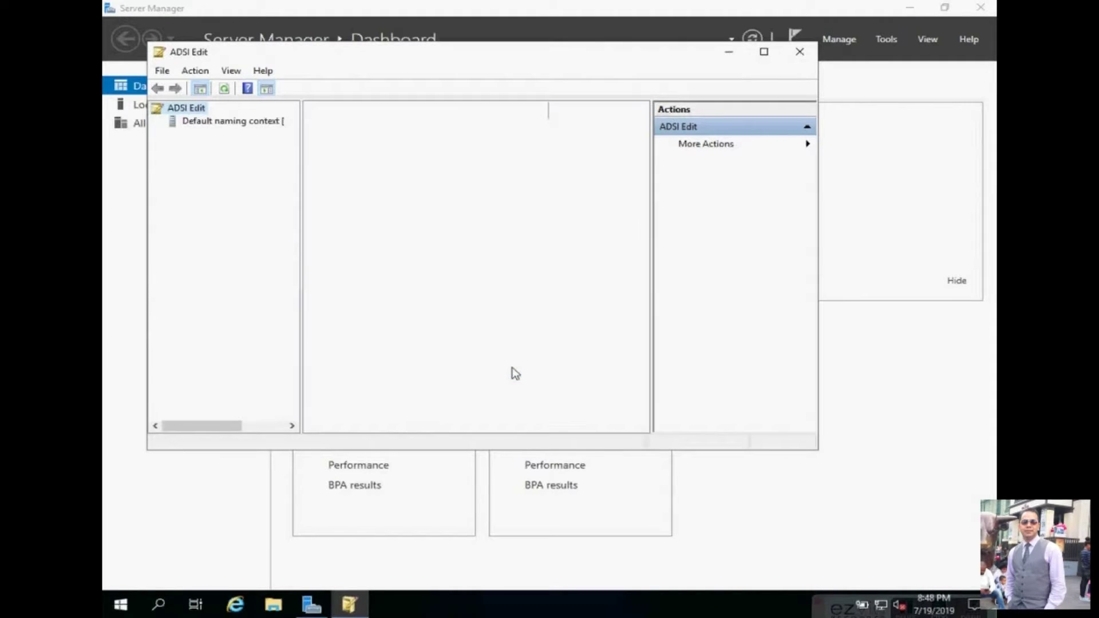
Expand the Default naming context and DC=domain,DC=com, and open the CN=System container.
{"action": "left_click", "coordinate": [158, 123]}
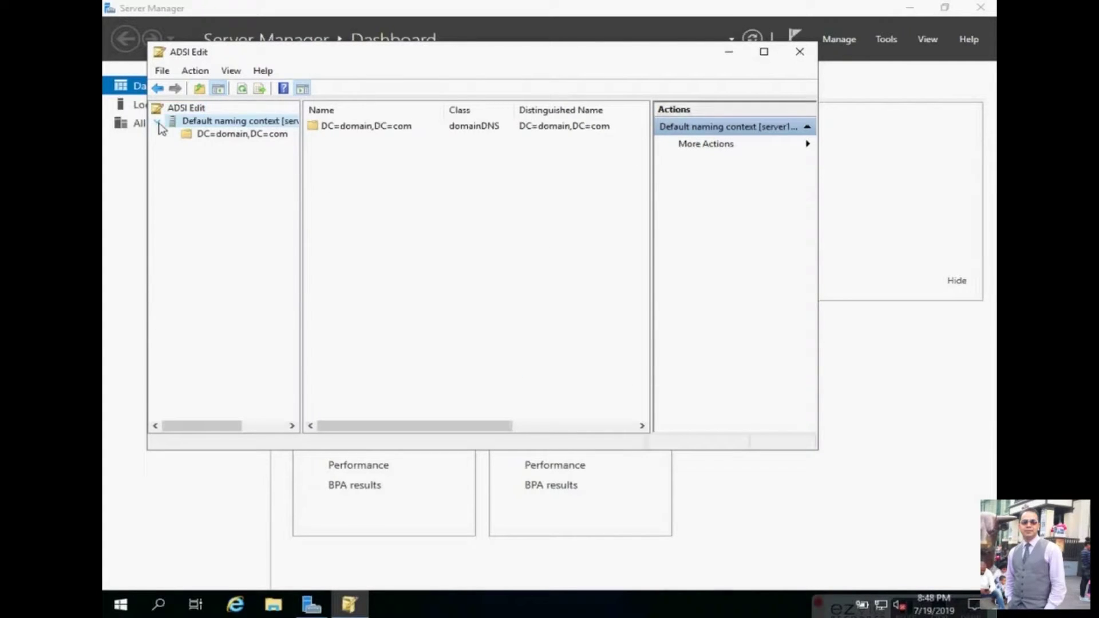
{"action": "left_click", "coordinate": [193, 137]}
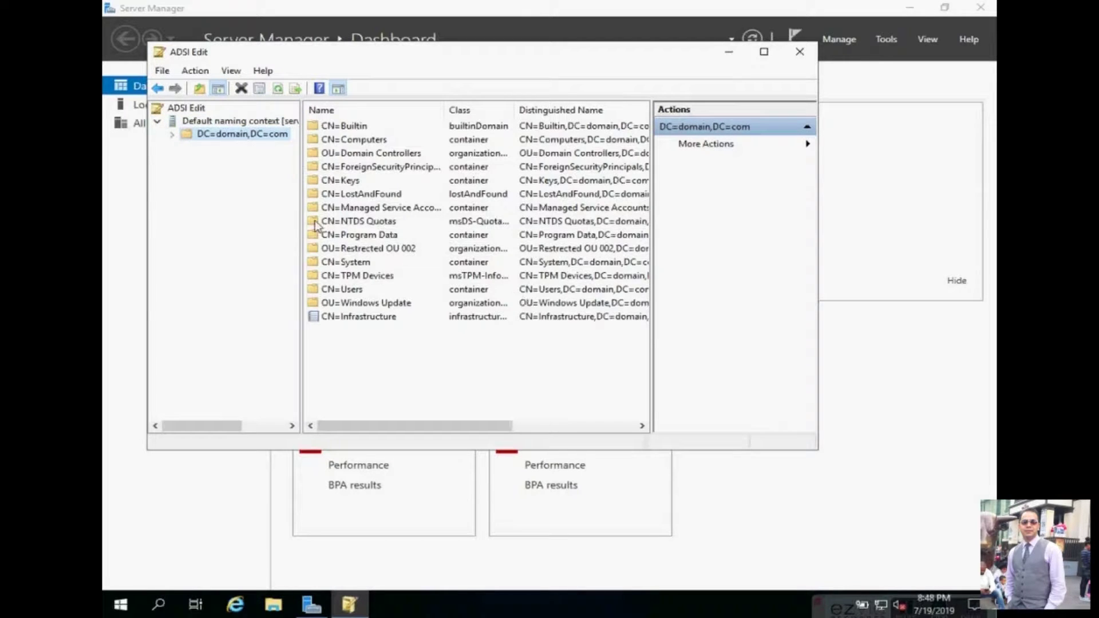
{"action": "left_click", "coordinate": [171, 136]}
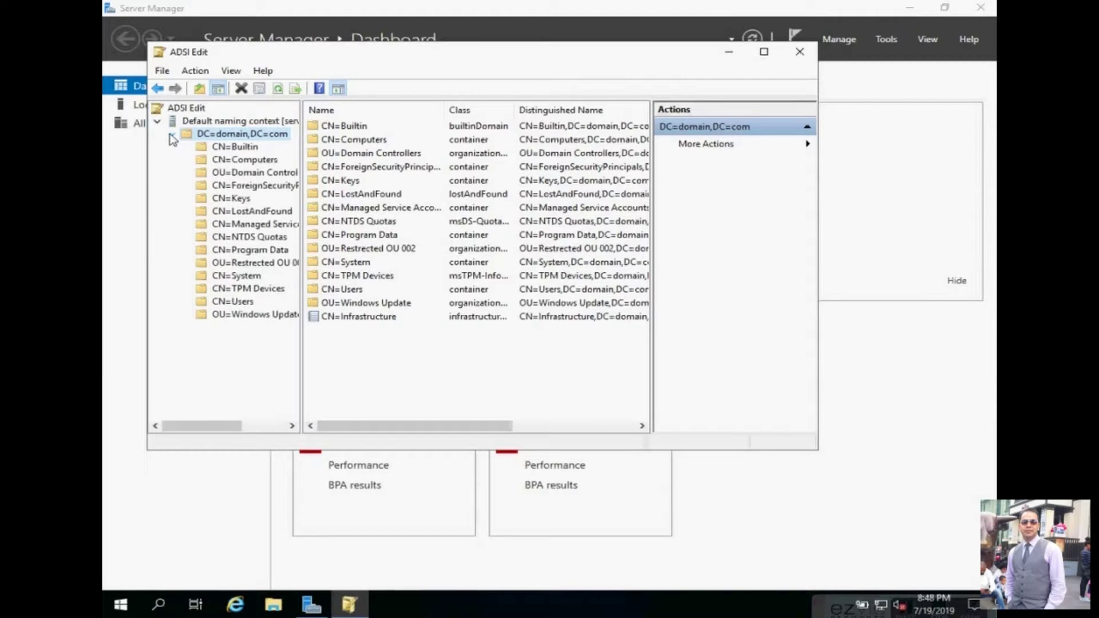
{"action": "left_click", "coordinate": [241, 279]}
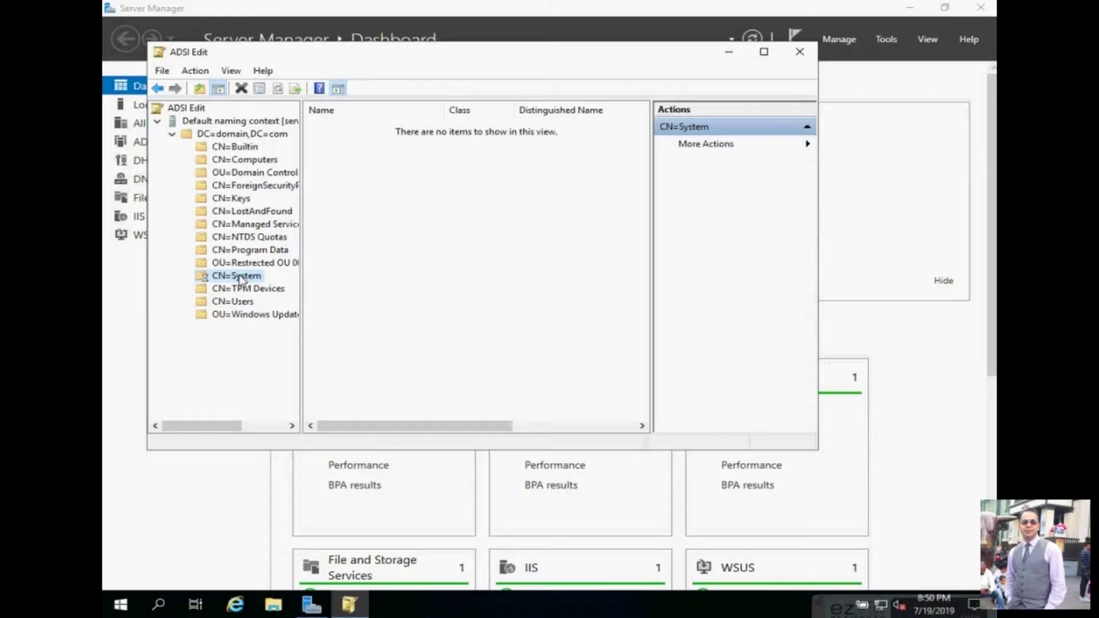
Create a new object of class container named System Management under CN=System and close ADSI Edit.
{"action": "right_click", "coordinate": [206, 275]}
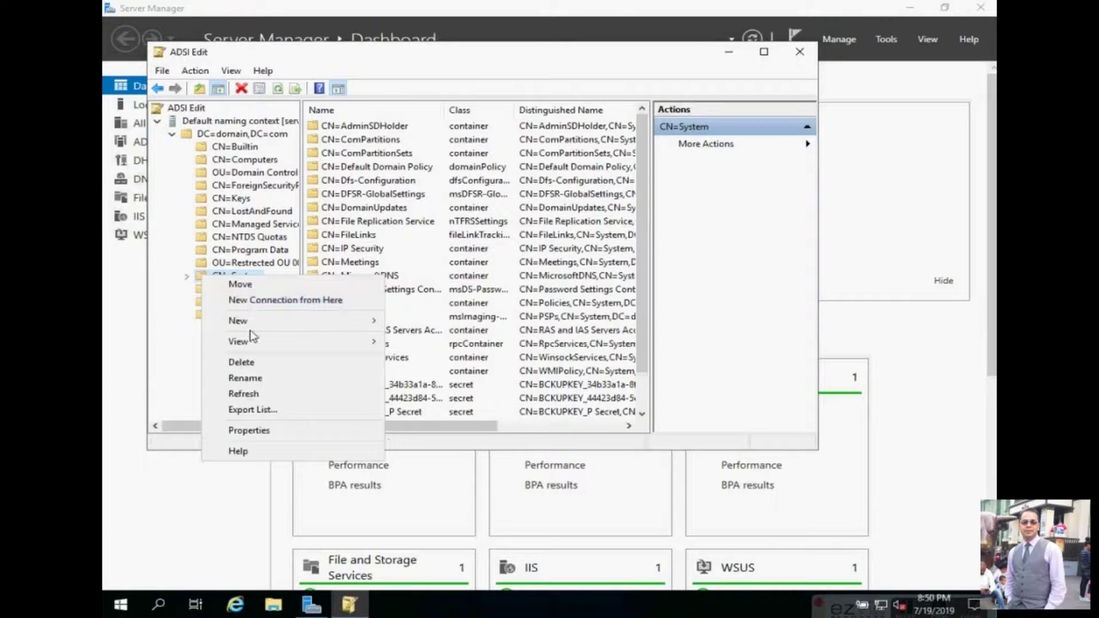
{"action": "mouse_move", "coordinate": [255, 325]}
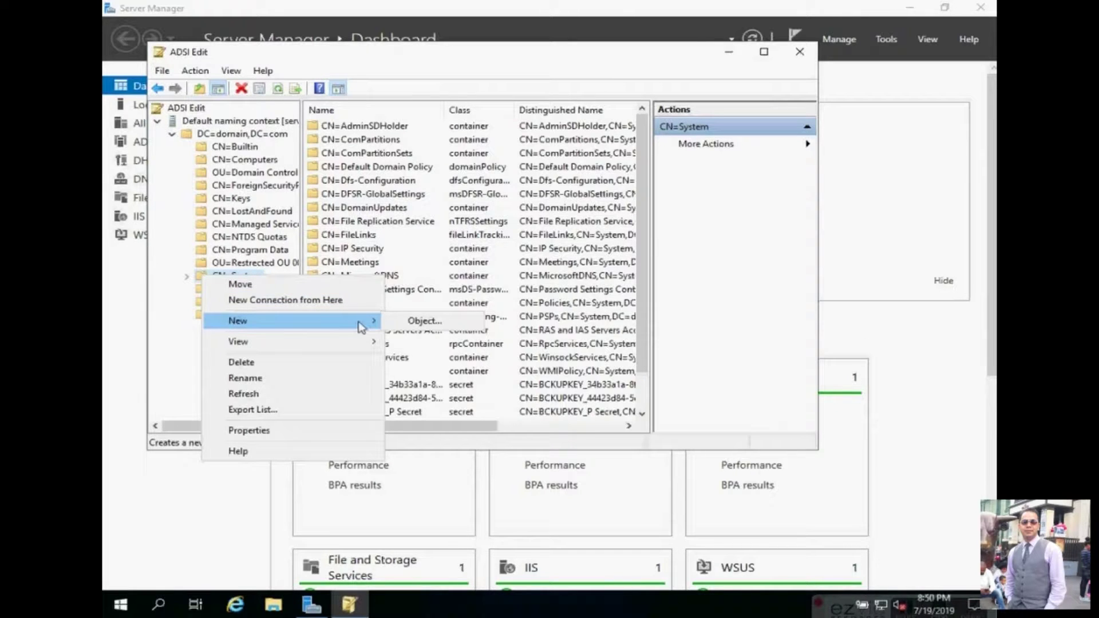
{"action": "left_click", "coordinate": [424, 321]}
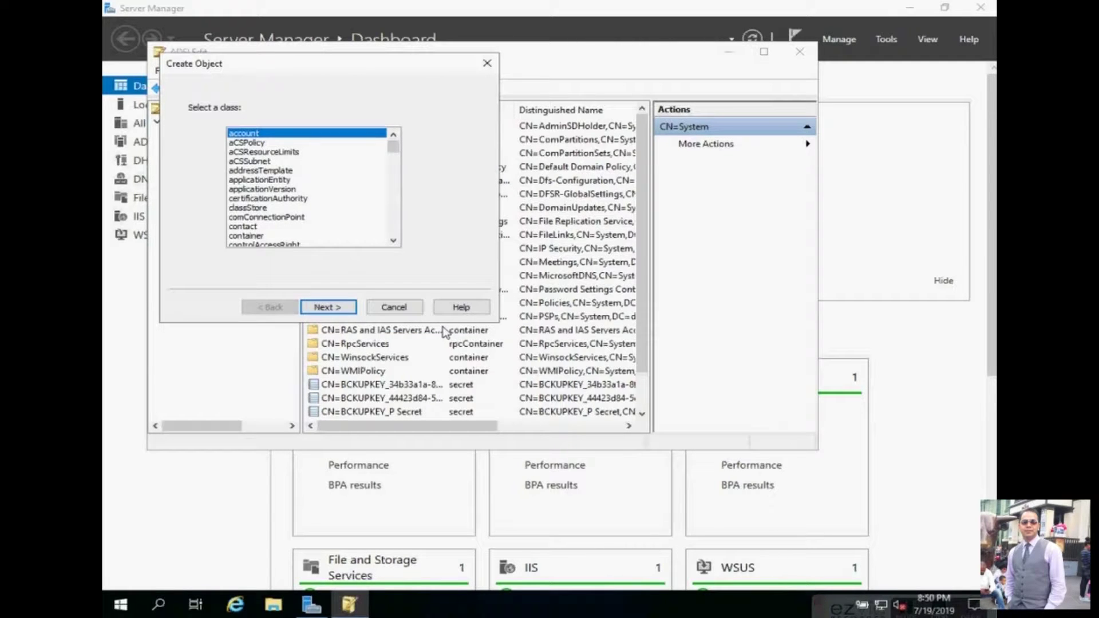
{"action": "left_click", "coordinate": [256, 235]}
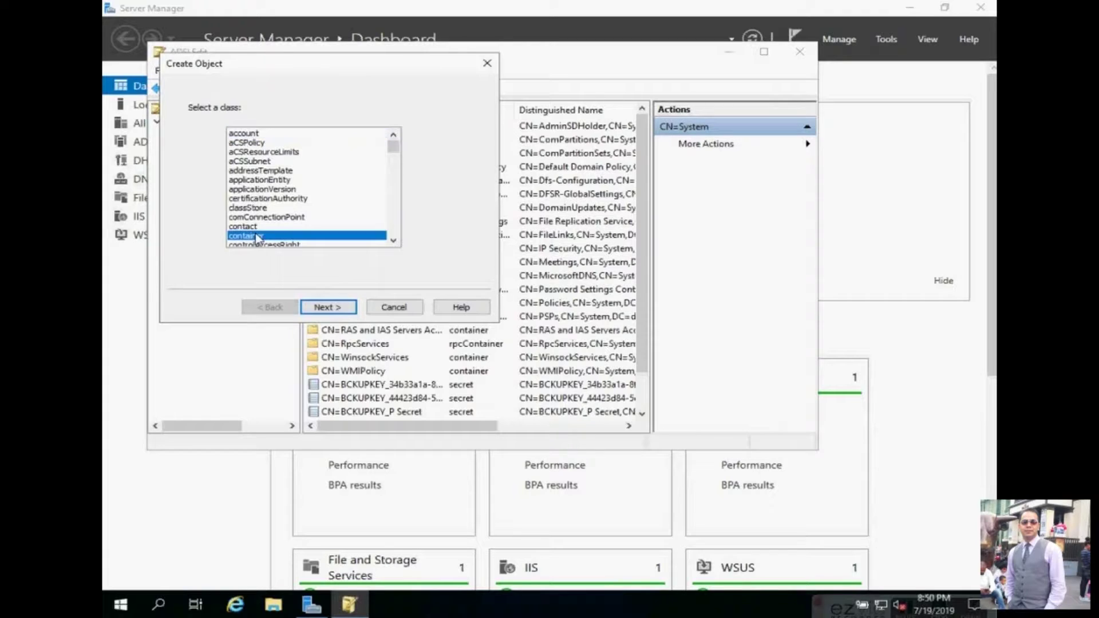
{"action": "left_click", "coordinate": [328, 307]}
{"action": "type", "text": "Syst"}
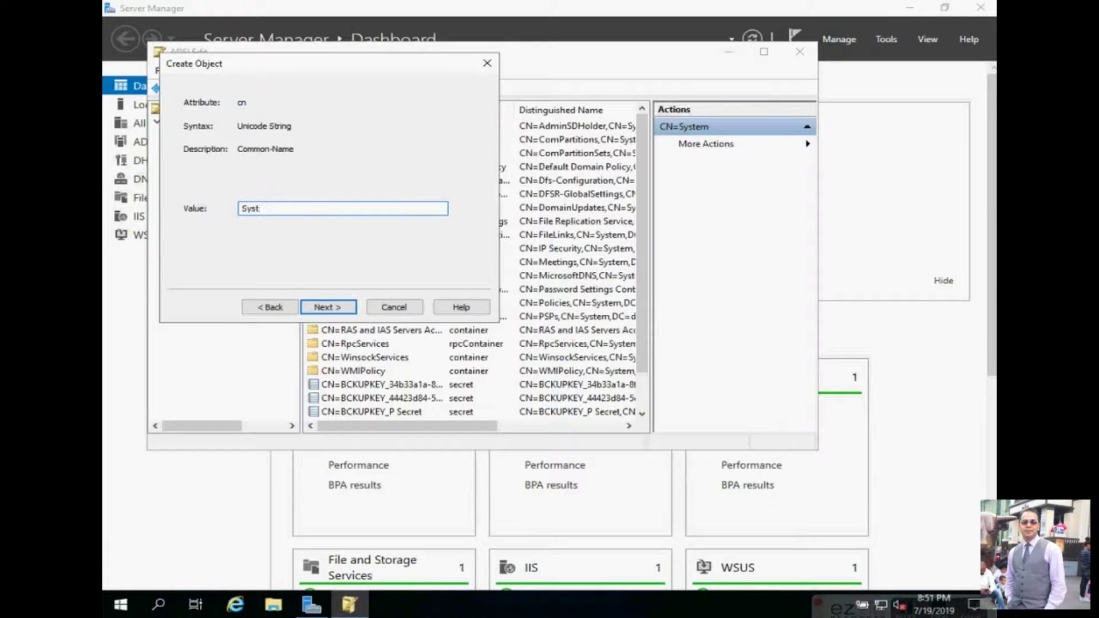
{"action": "type", "text": "agement"}
{"action": "left_click", "coordinate": [329, 308]}
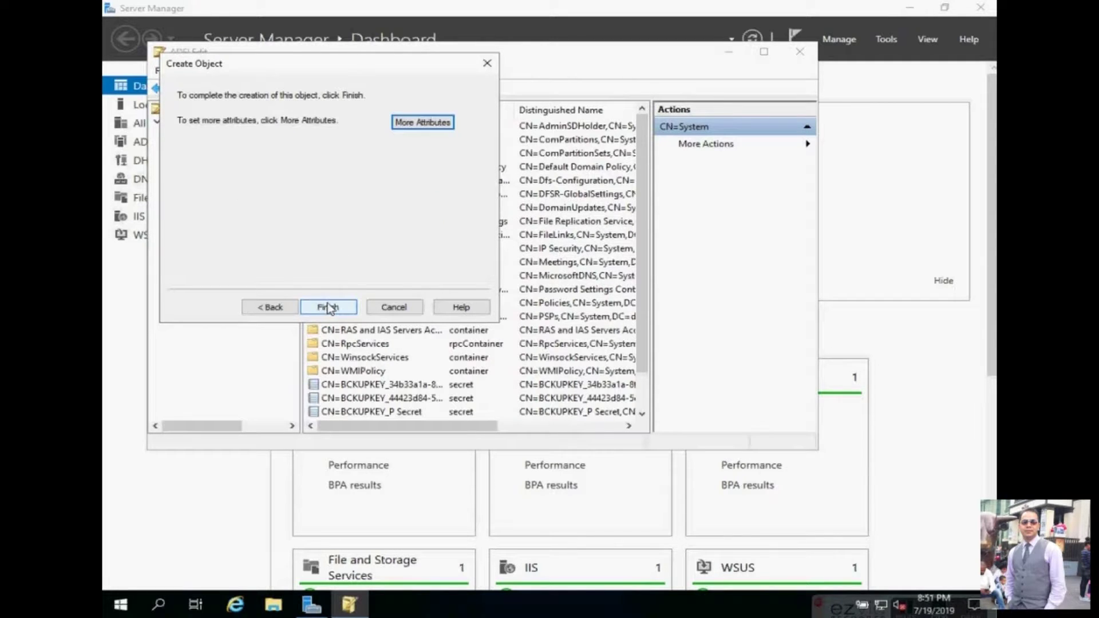
{"action": "left_click", "coordinate": [326, 308]}
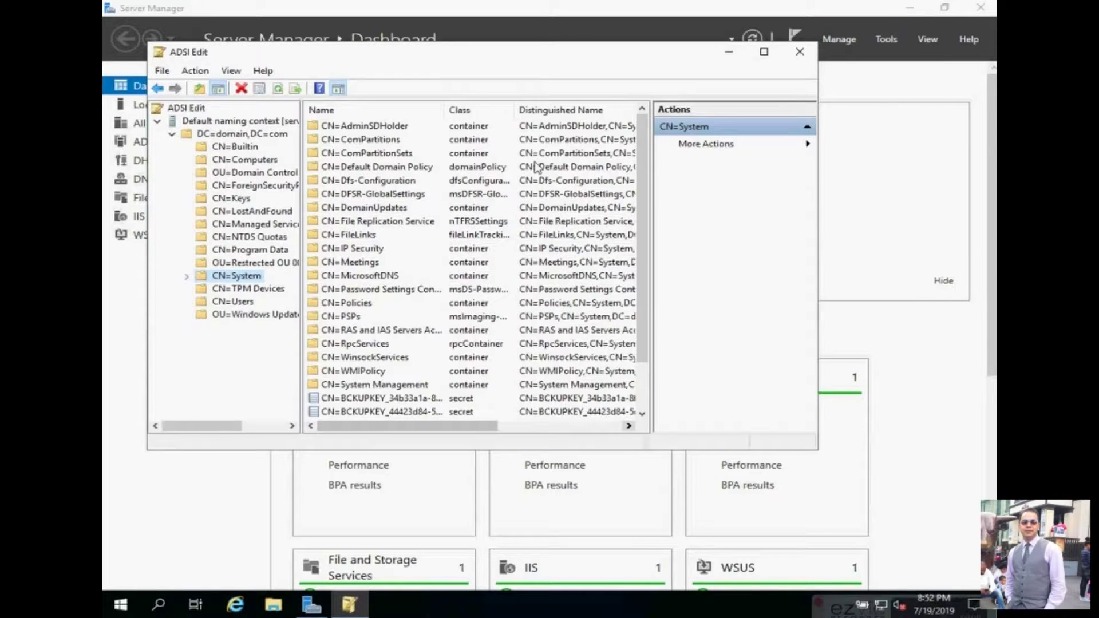
{"action": "left_click", "coordinate": [799, 53]}
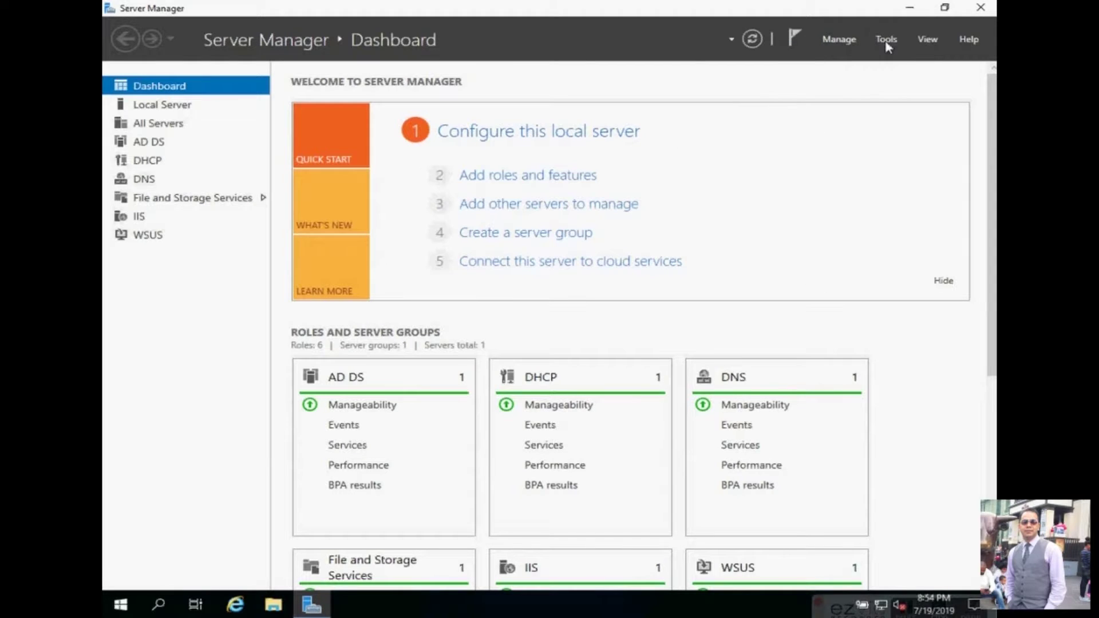
Open Active Directory Users and Computers, expand domain.com and enable the Advanced Features view.
{"action": "left_click", "coordinate": [886, 40]}
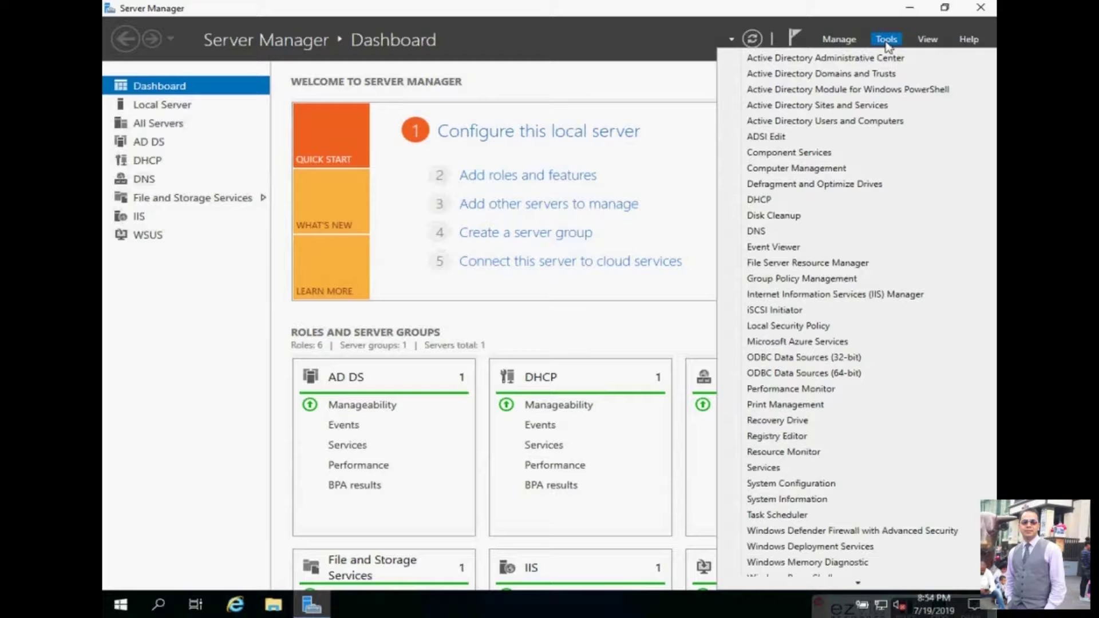
{"action": "left_click", "coordinate": [840, 121]}
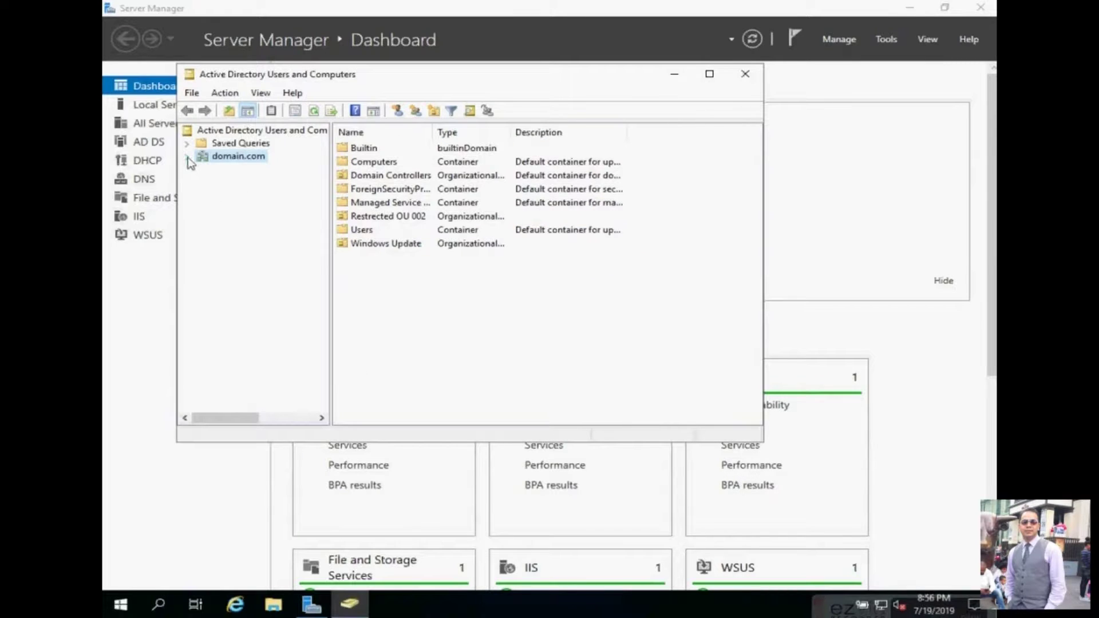
{"action": "left_click", "coordinate": [187, 158]}
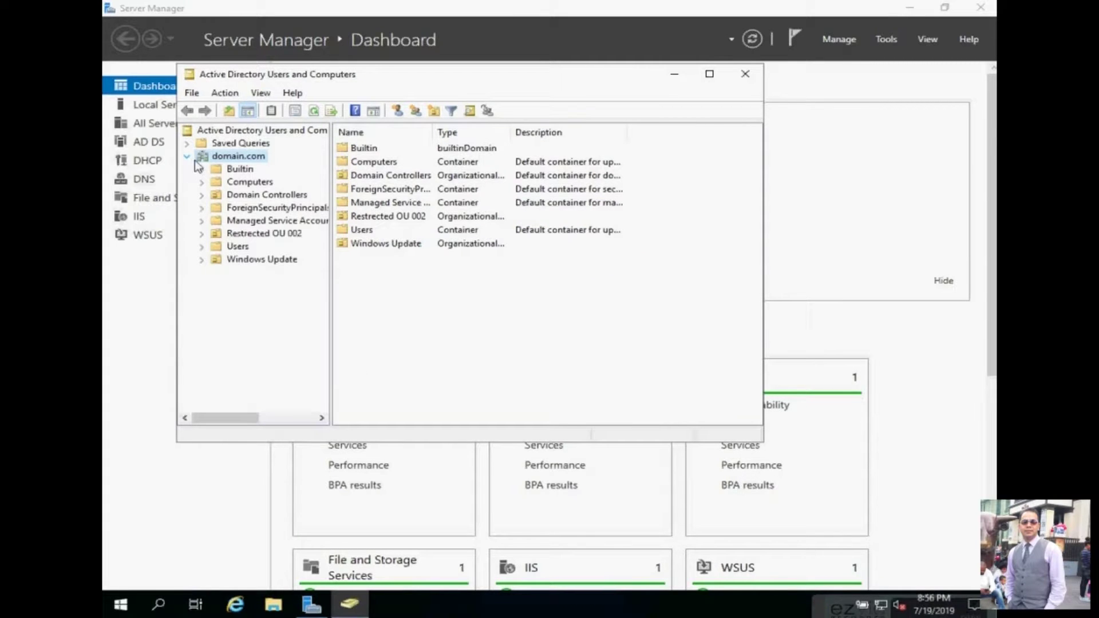
{"action": "left_click", "coordinate": [261, 94]}
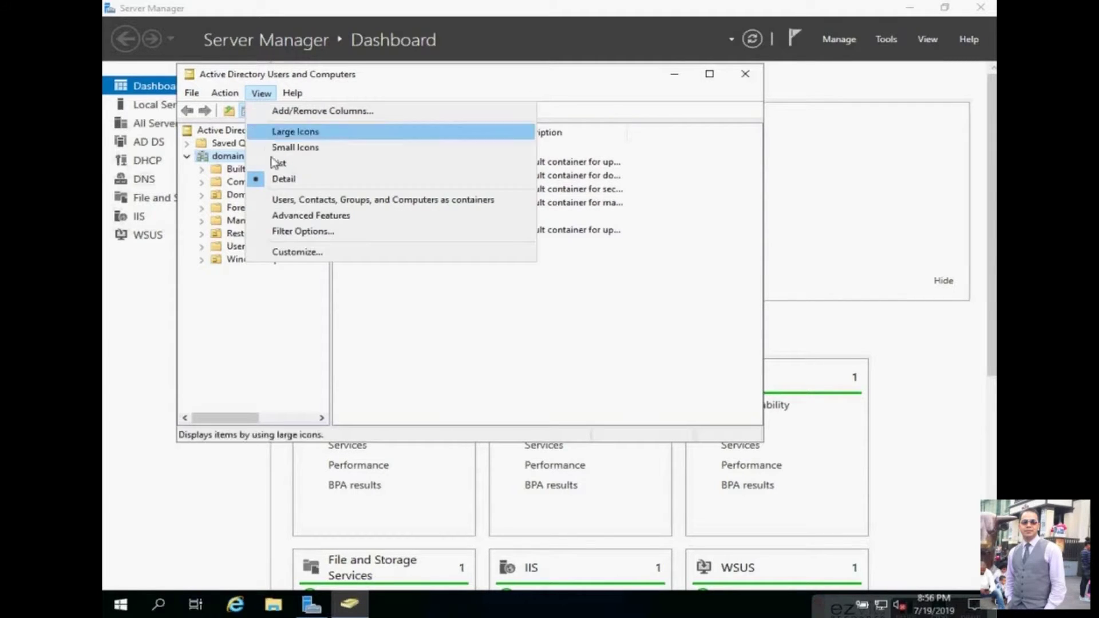
{"action": "left_click", "coordinate": [285, 215]}
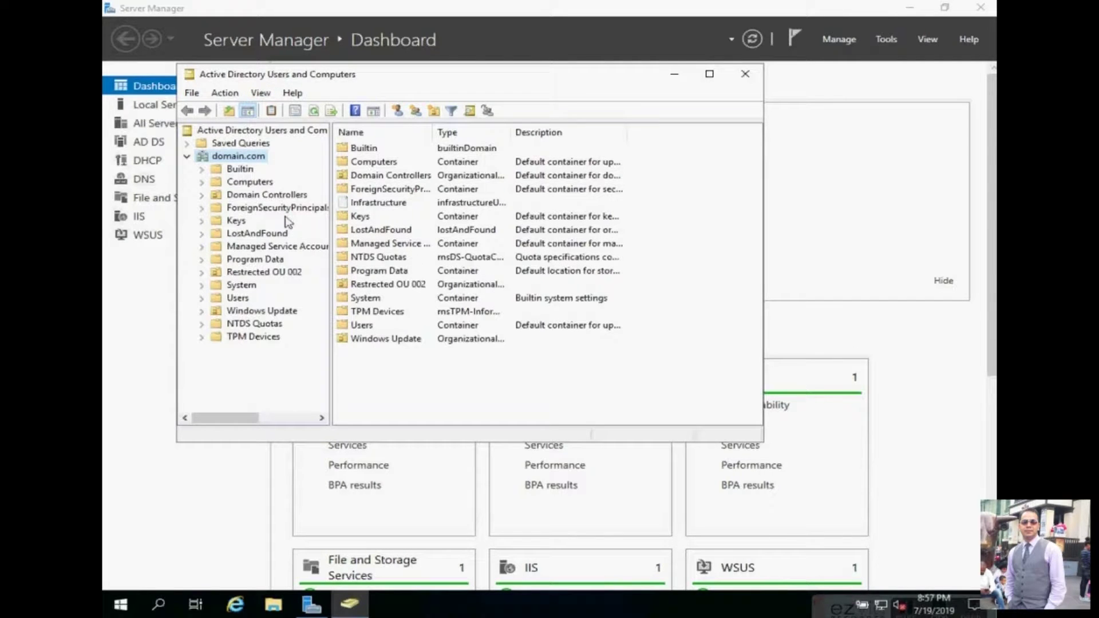
Open the security settings in the properties of the System Management container under System, with the console window maximized.
{"action": "left_click", "coordinate": [252, 286]}
{"action": "left_click", "coordinate": [709, 75]}
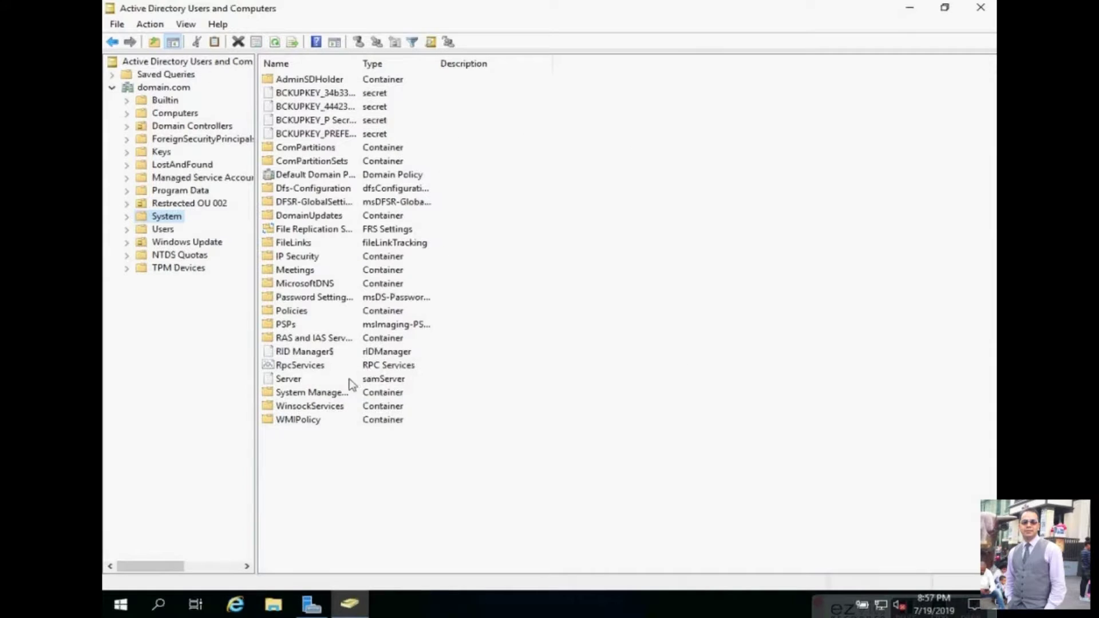
{"action": "left_click", "coordinate": [330, 394]}
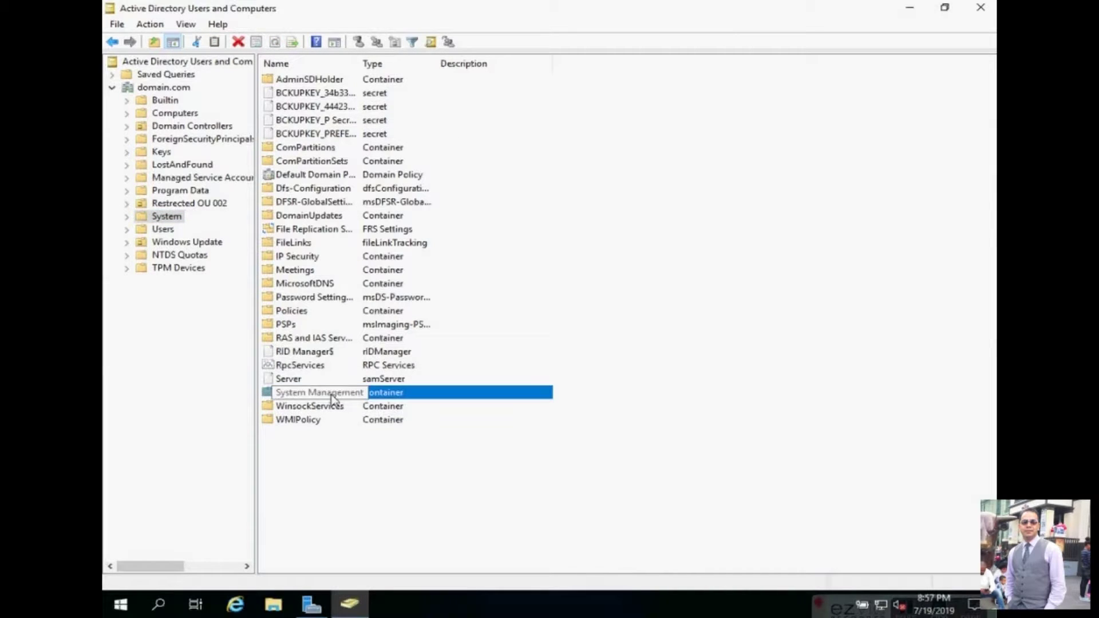
{"action": "right_click", "coordinate": [348, 393]}
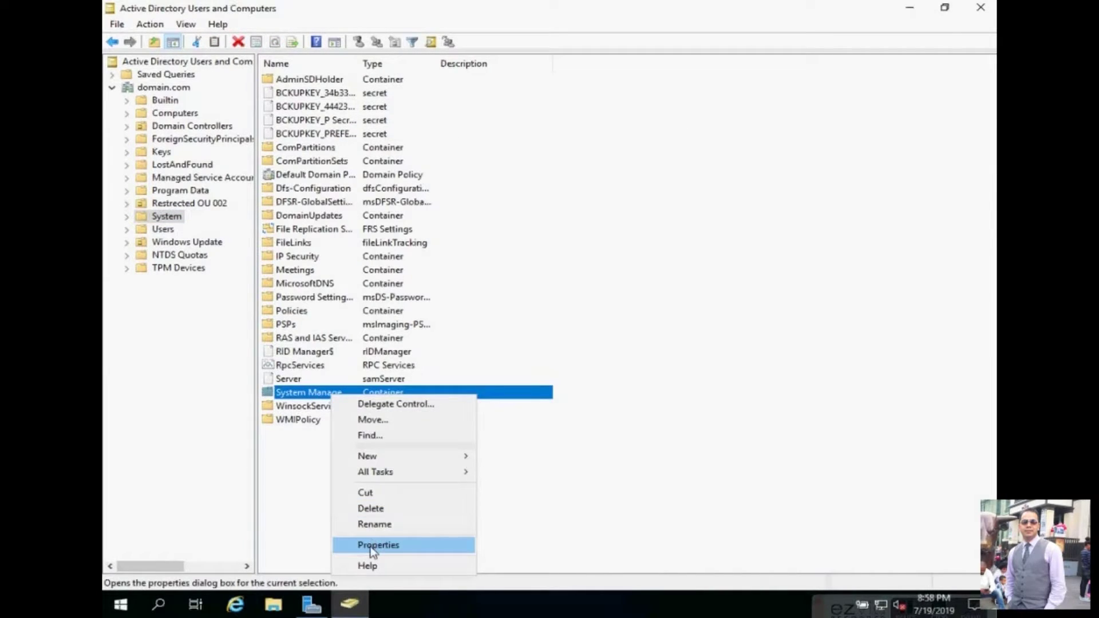
{"action": "left_click", "coordinate": [370, 546]}
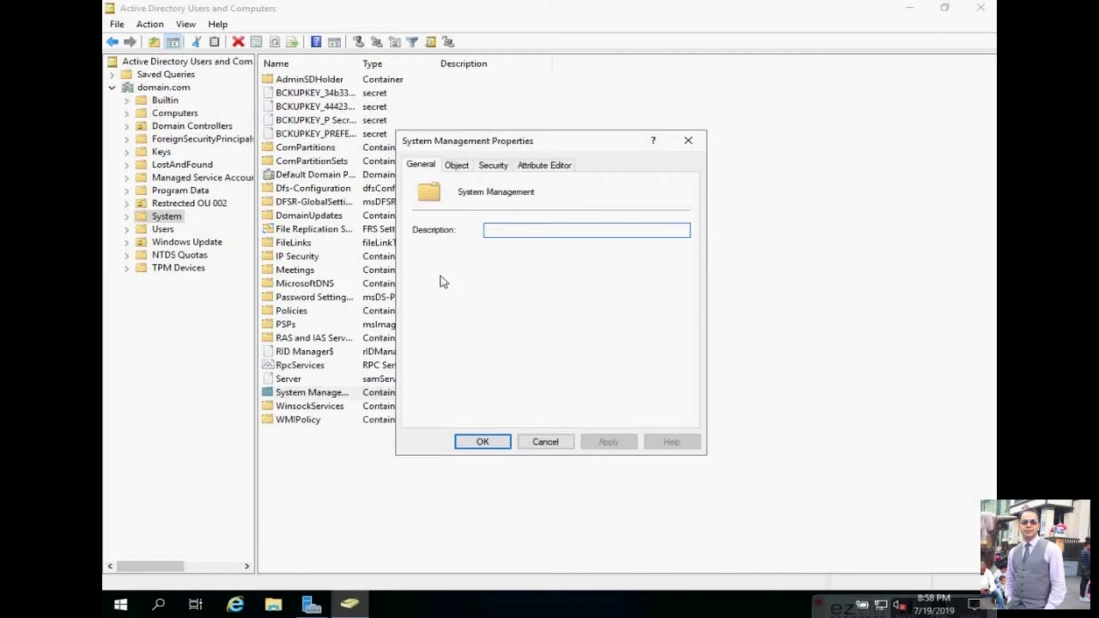
{"action": "left_click", "coordinate": [492, 167]}
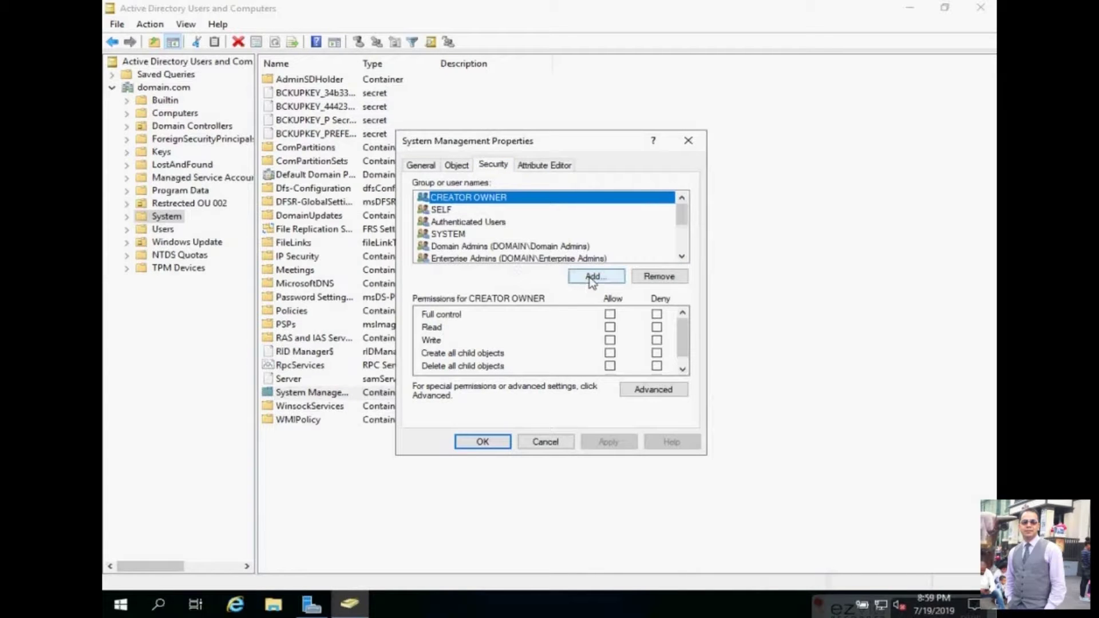
Start adding a principal to the System Management permissions and restrict the object types to Computers only.
{"action": "left_click", "coordinate": [590, 277]}
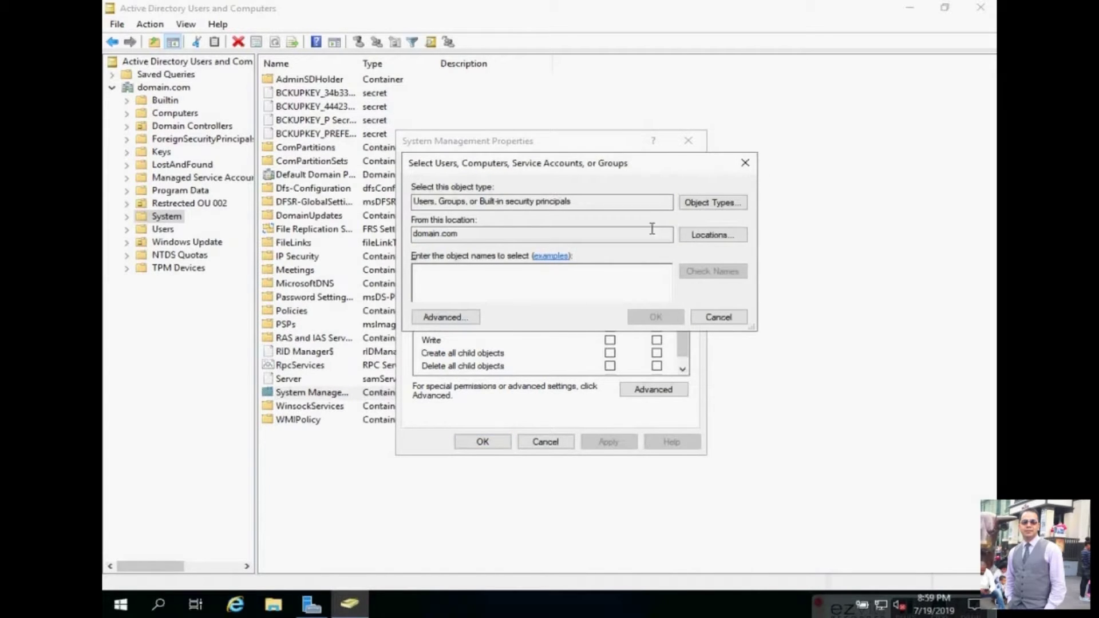
{"action": "left_click", "coordinate": [713, 203]}
{"action": "left_click", "coordinate": [426, 247]}
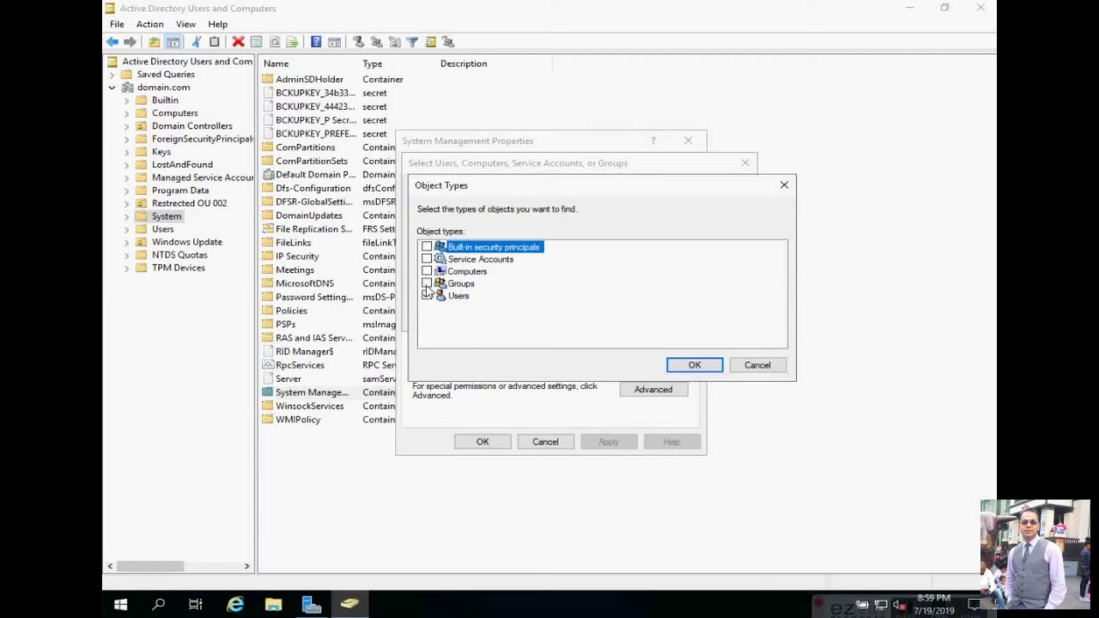
{"action": "left_click", "coordinate": [427, 295]}
{"action": "left_click", "coordinate": [426, 271]}
{"action": "left_click", "coordinate": [680, 366]}
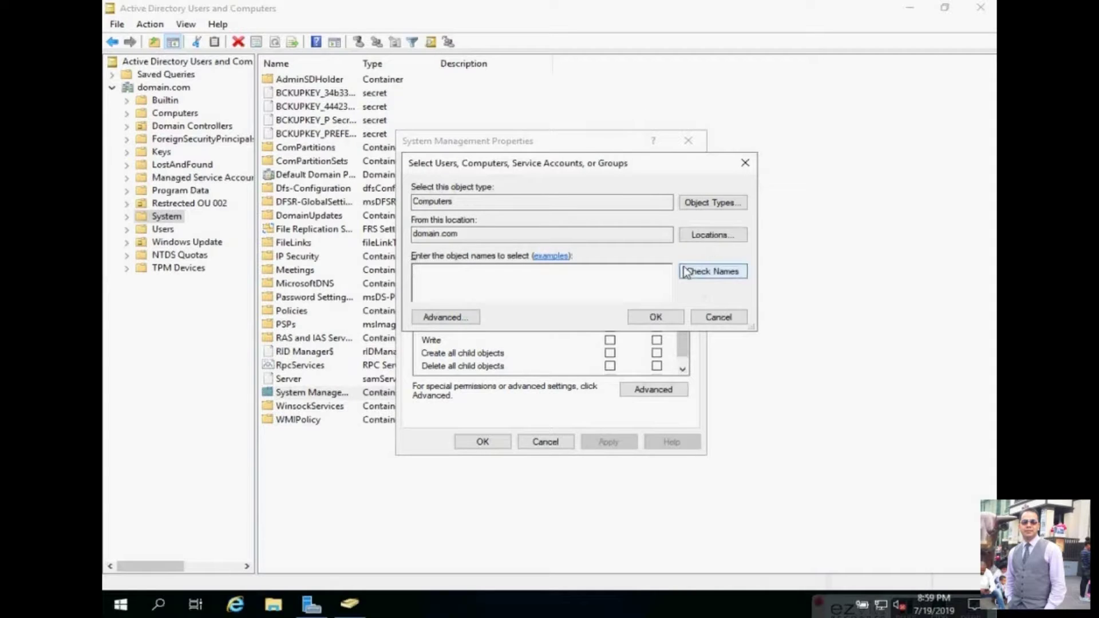
Search domain.com for computers, add SERVER19CLONE1 to the System Management permissions and allow it Full control.
{"action": "left_click", "coordinate": [466, 318]}
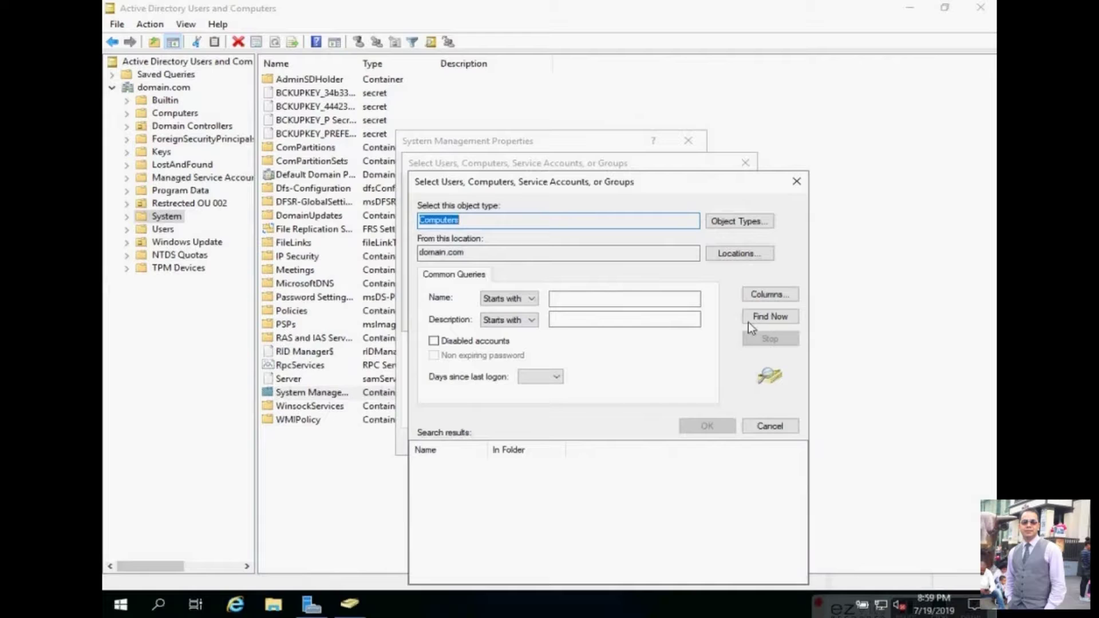
{"action": "left_click", "coordinate": [769, 318]}
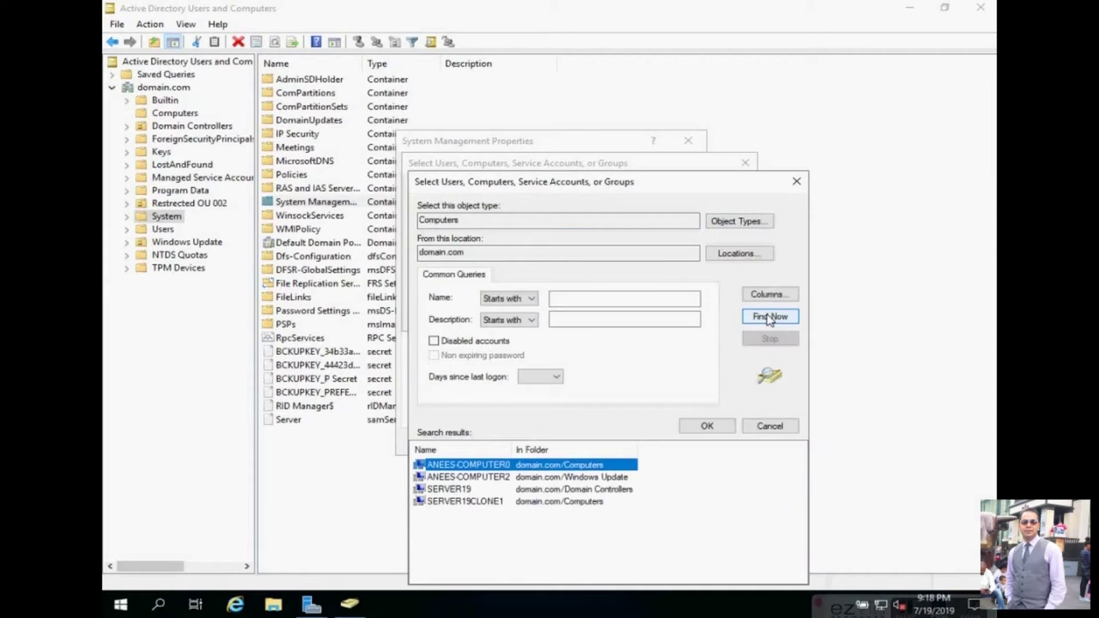
{"action": "left_click", "coordinate": [484, 502]}
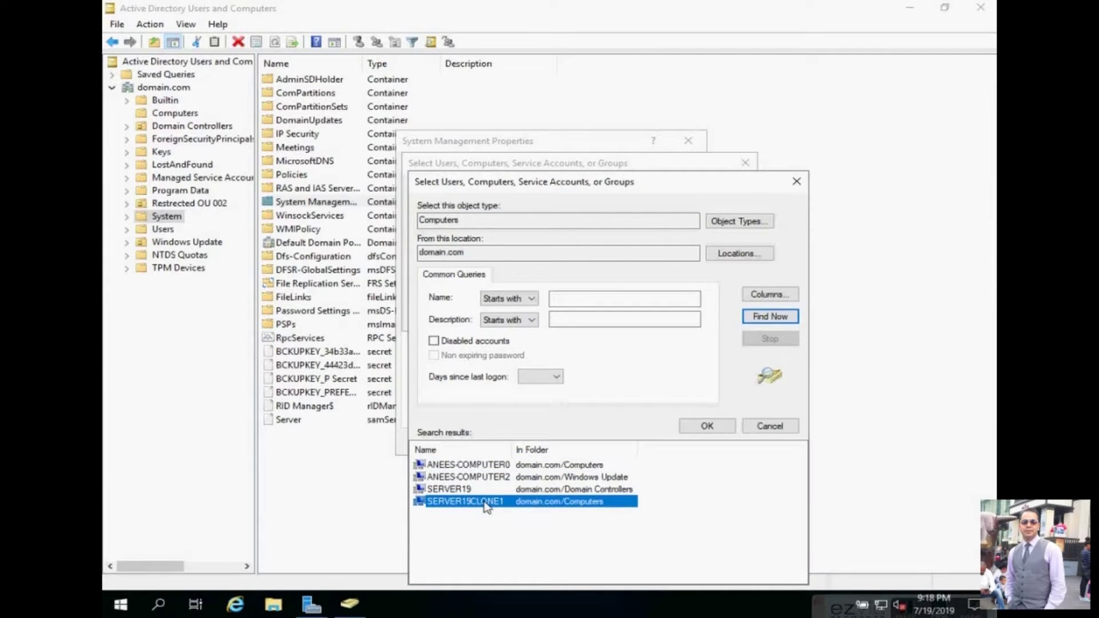
{"action": "double_click", "coordinate": [484, 502]}
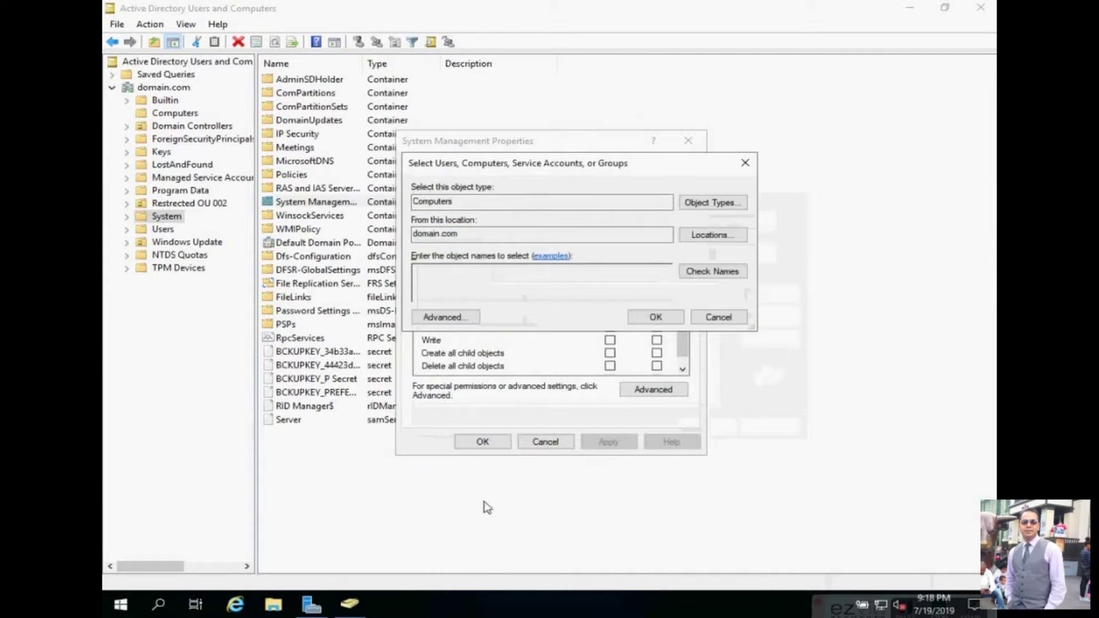
{"action": "left_click", "coordinate": [656, 318]}
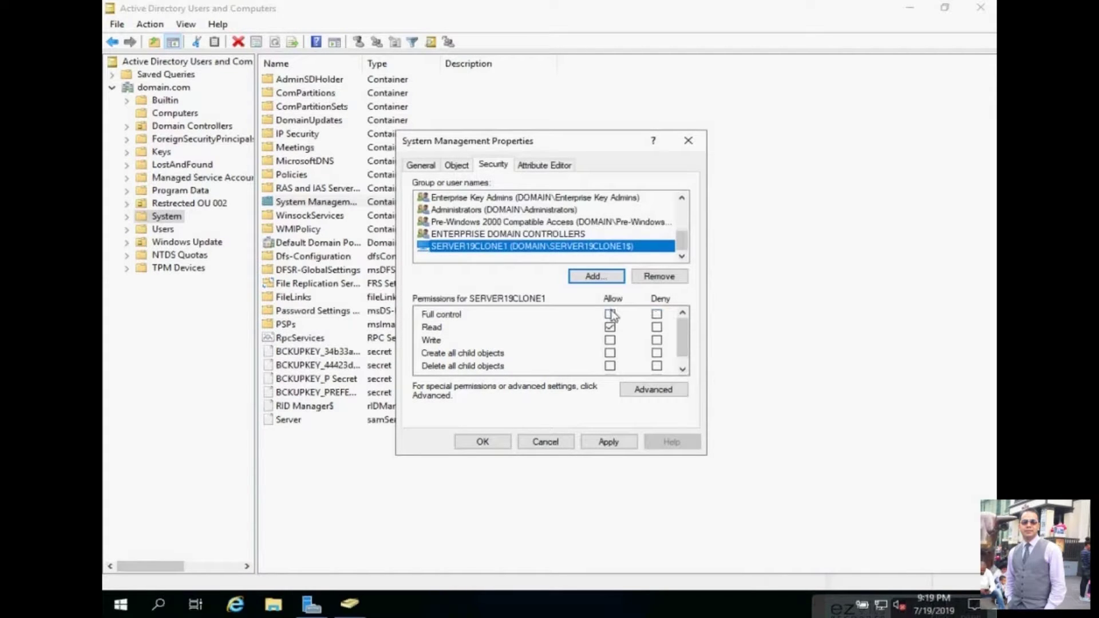
{"action": "left_click", "coordinate": [610, 315]}
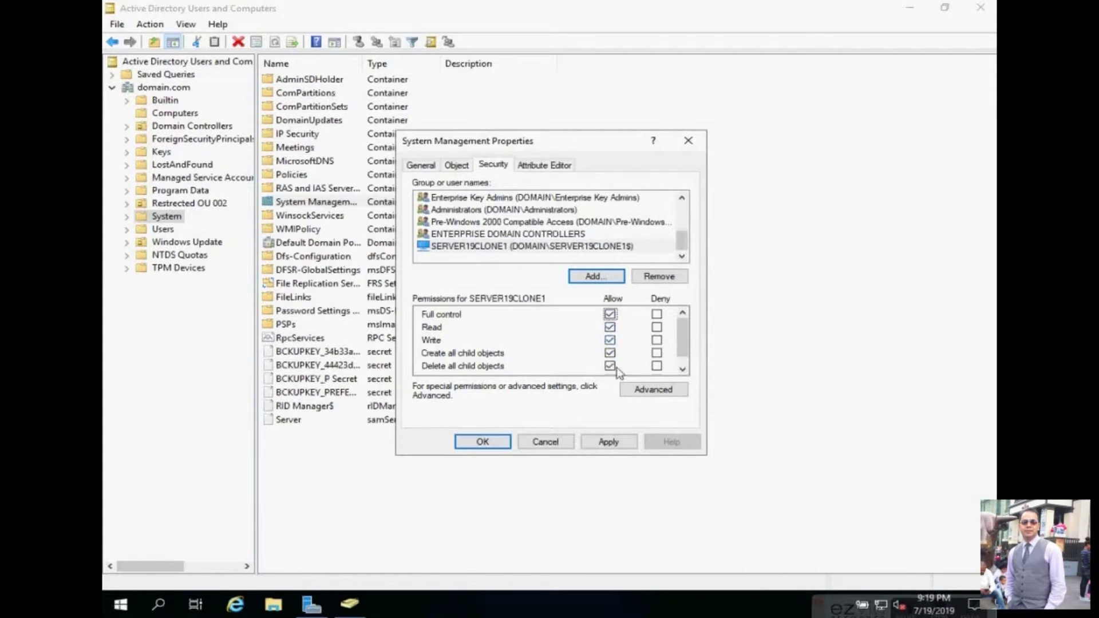
Edit SERVER19CLONE1's advanced permission entry to apply to this object and all descendant objects, only within this container.
{"action": "left_click", "coordinate": [636, 391]}
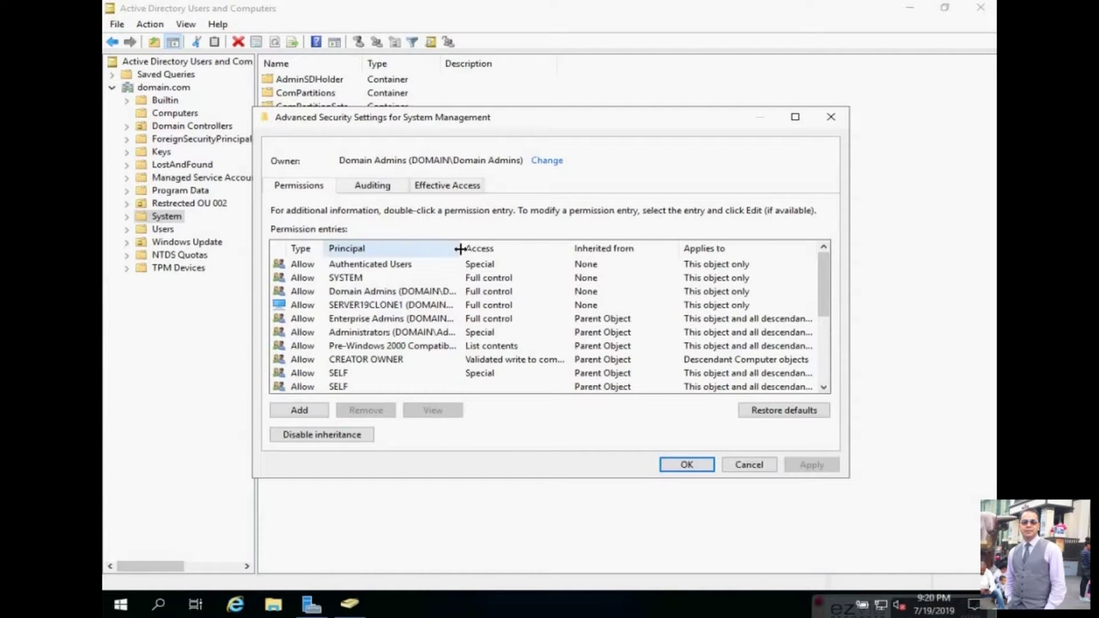
{"action": "left_click_drag", "start_coordinate": [461, 247], "coordinate": [539, 243]}
{"action": "left_click", "coordinate": [521, 305]}
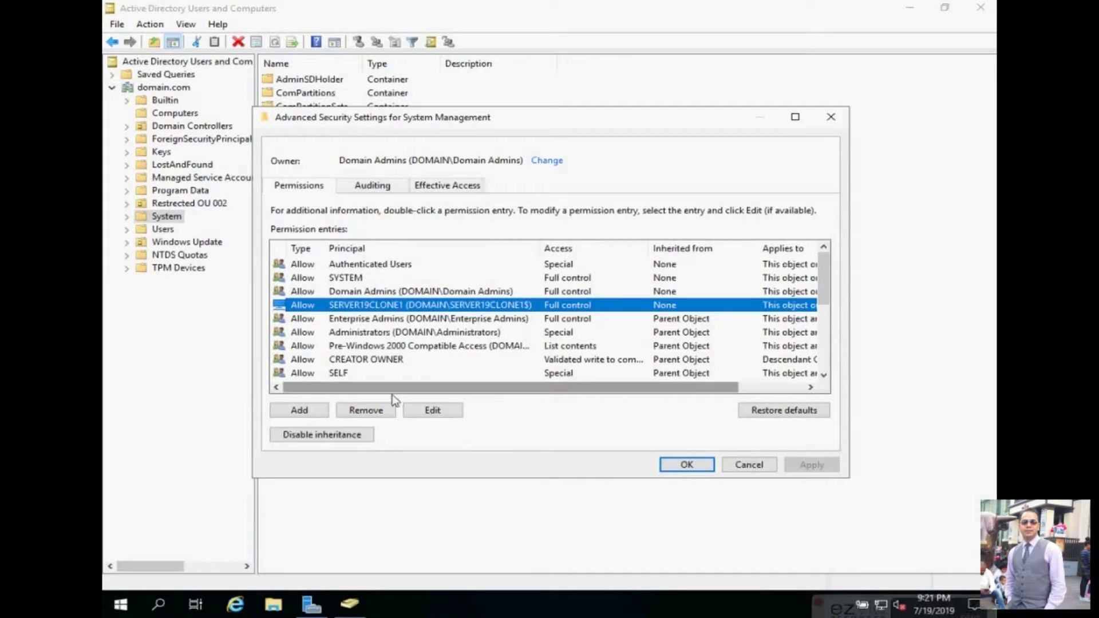
{"action": "left_click", "coordinate": [415, 409]}
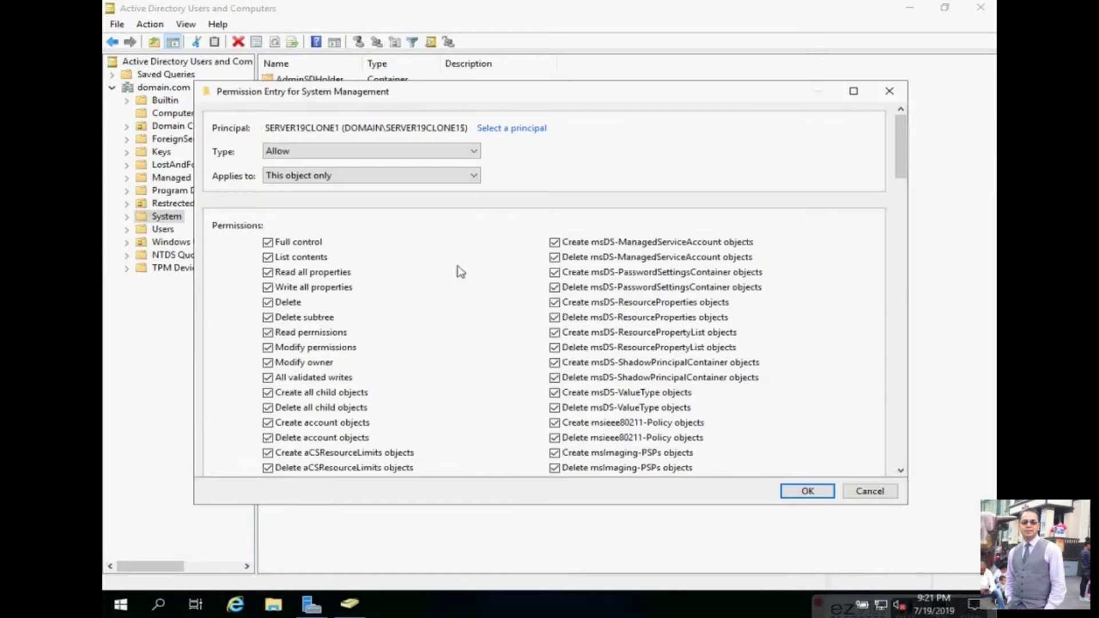
{"action": "left_click", "coordinate": [475, 179]}
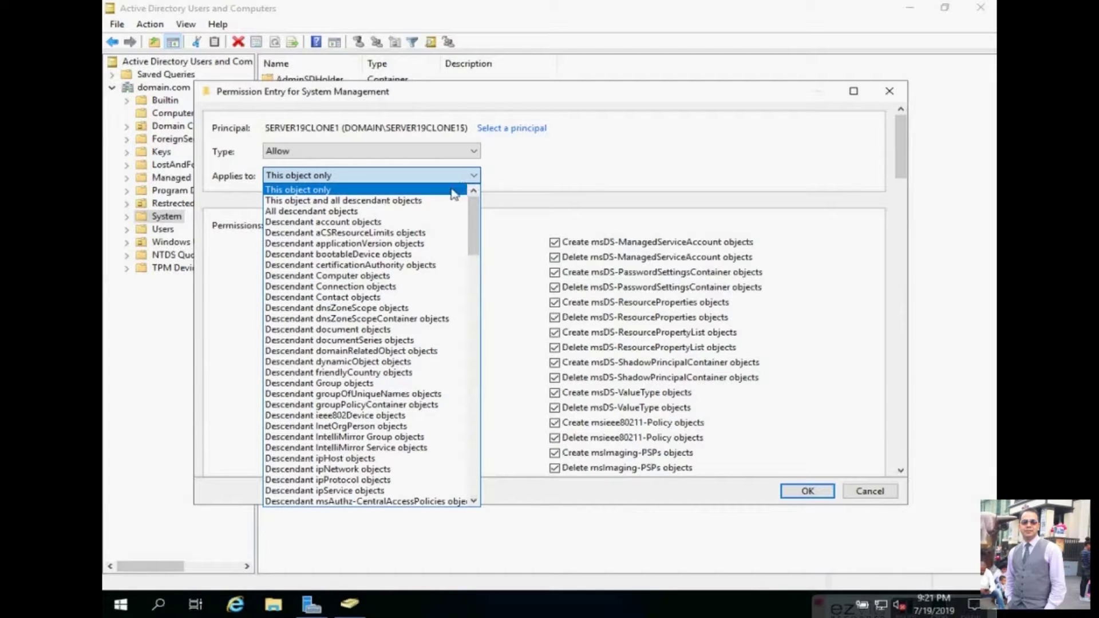
{"action": "left_click", "coordinate": [438, 202]}
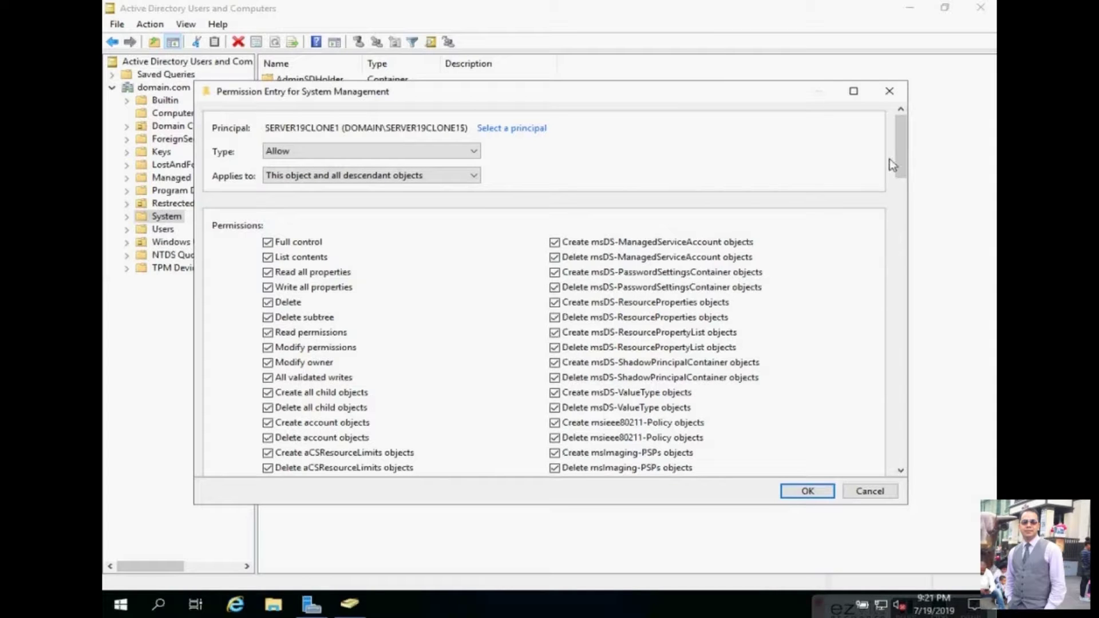
{"action": "left_click_drag", "start_coordinate": [897, 159], "coordinate": [922, 473]}
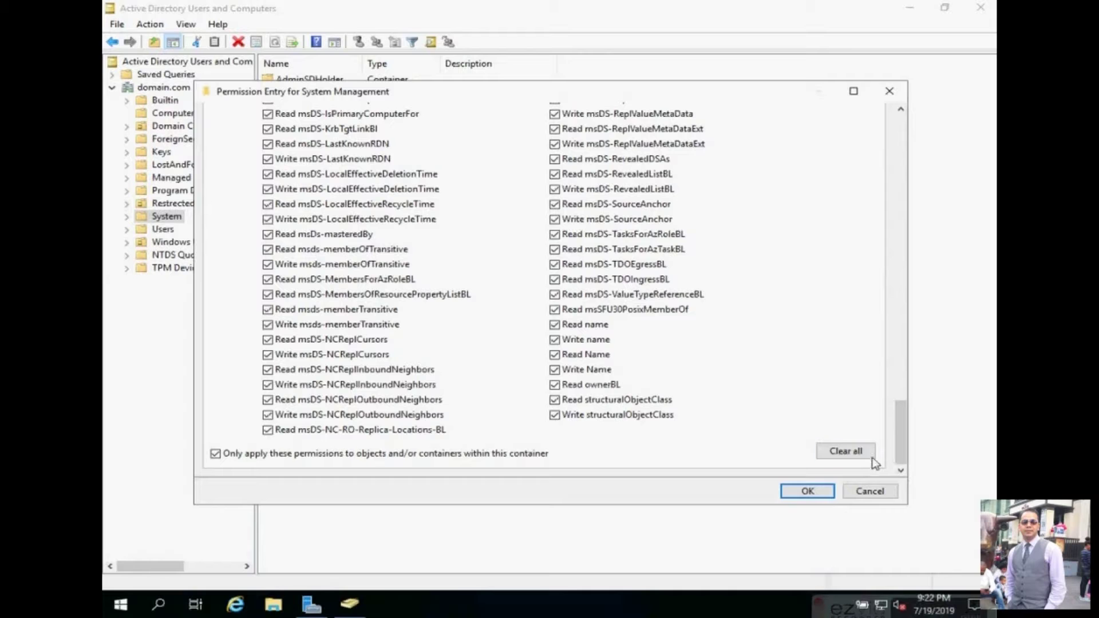
{"action": "left_click", "coordinate": [817, 491]}
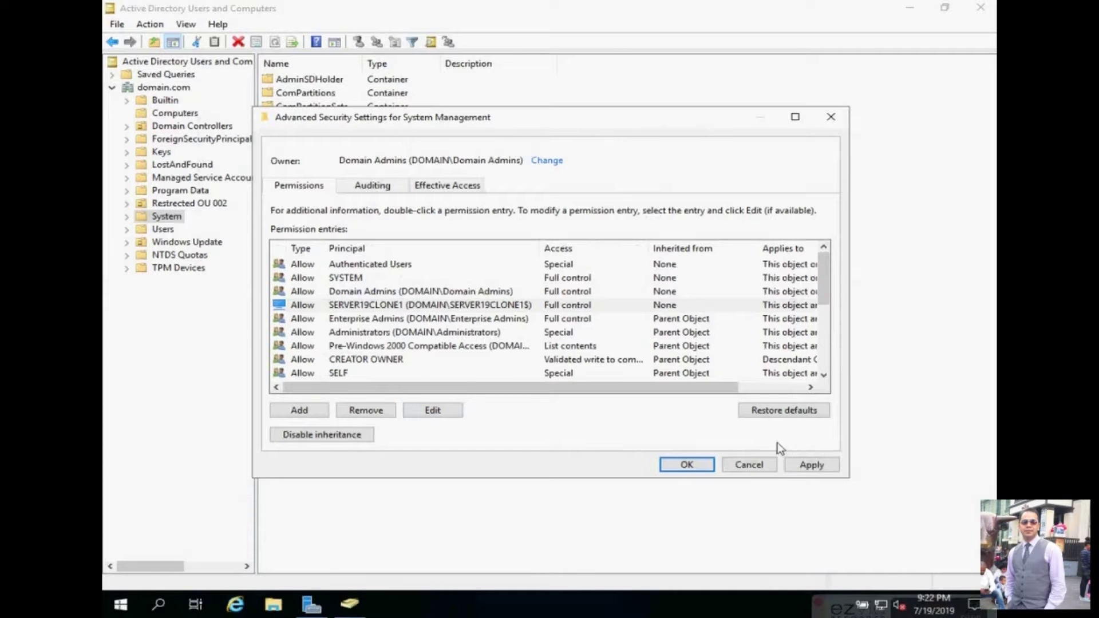
Apply the advanced security settings and System Management properties, and close Active Directory Users and Computers.
{"action": "left_click", "coordinate": [809, 464]}
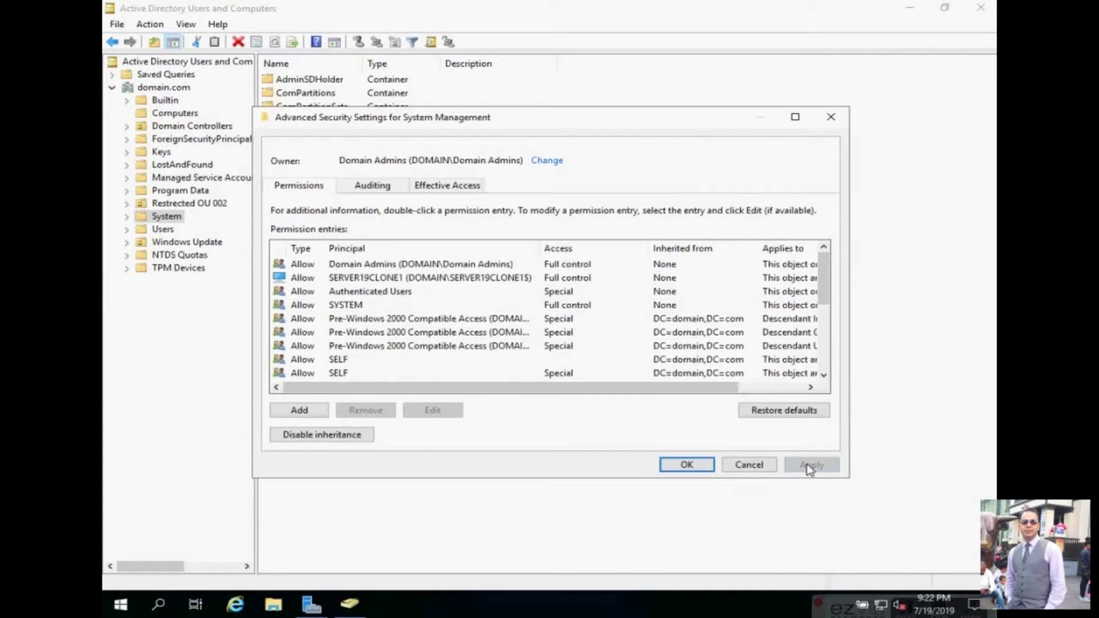
{"action": "left_click", "coordinate": [687, 465]}
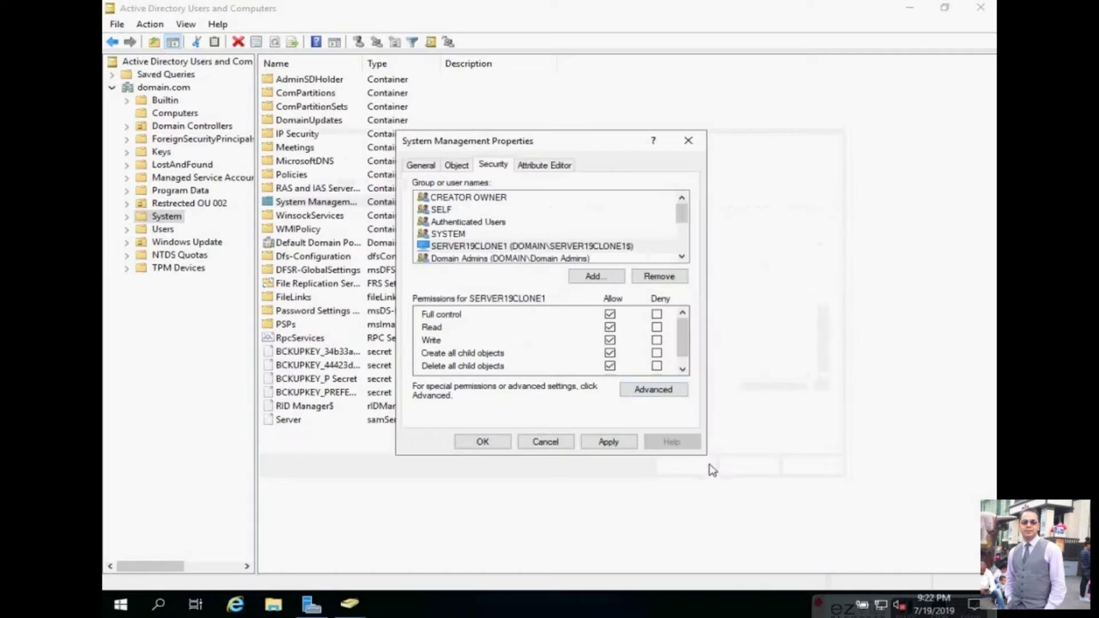
{"action": "left_click", "coordinate": [606, 444]}
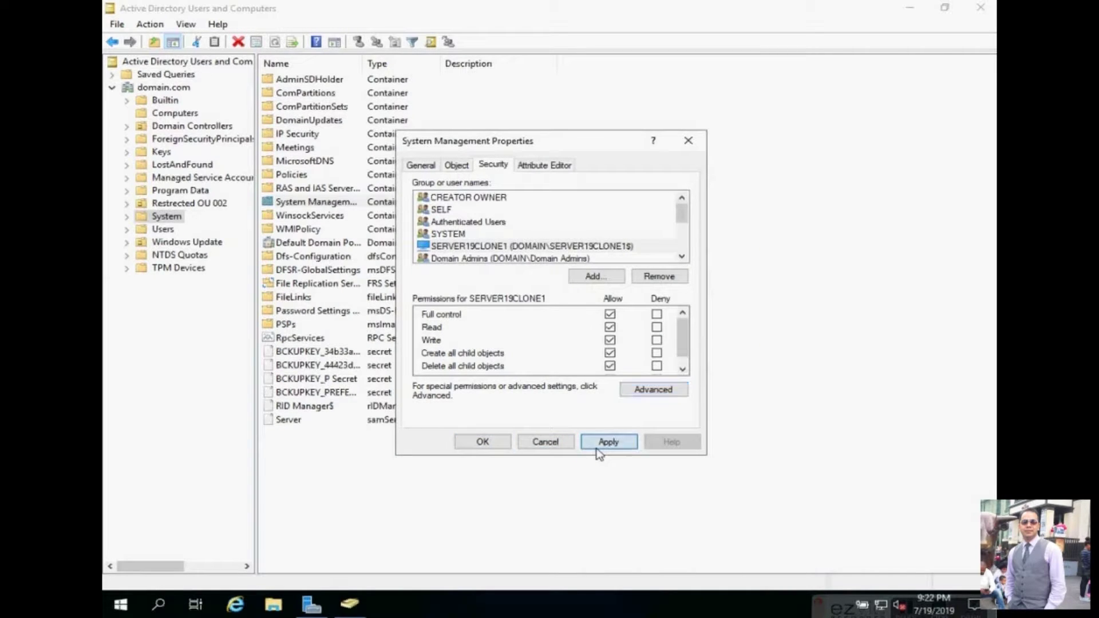
{"action": "left_click", "coordinate": [502, 444]}
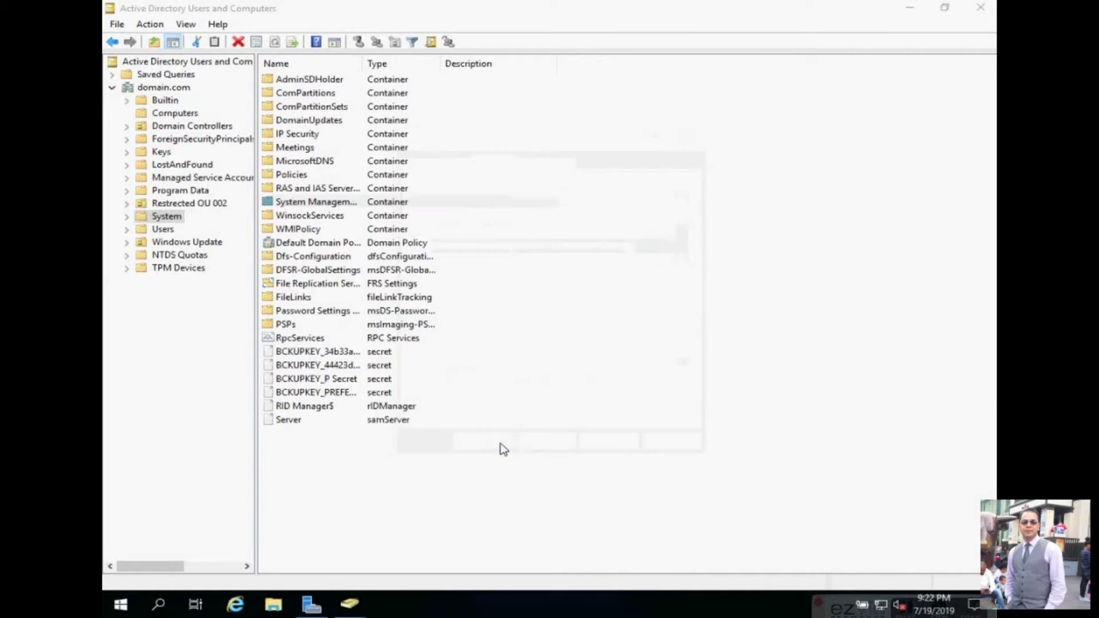
{"action": "left_click", "coordinate": [976, 12]}
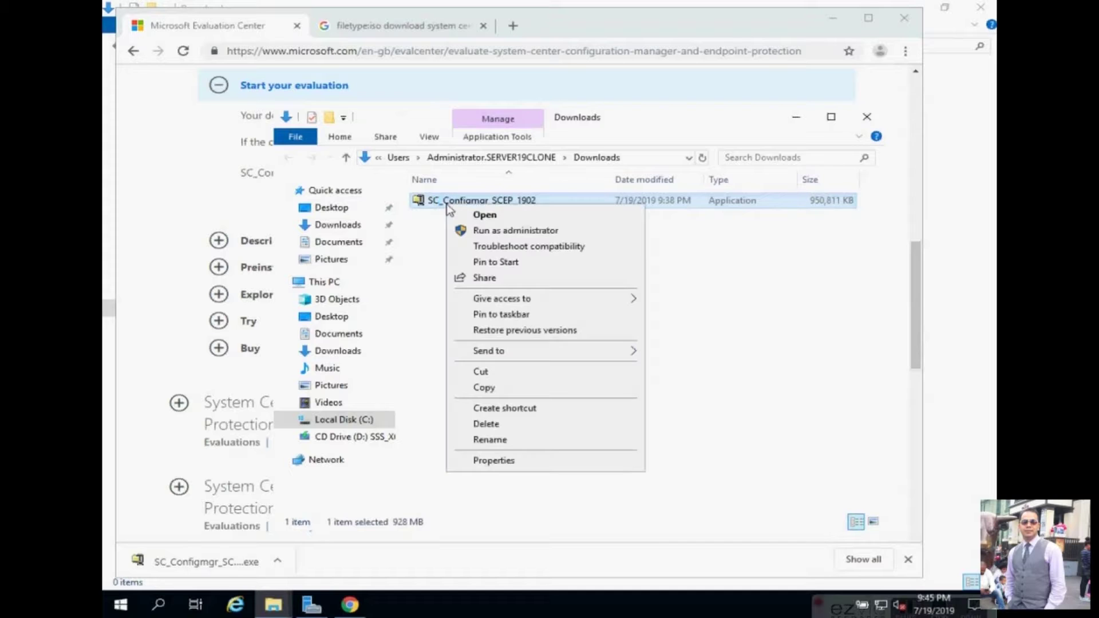
Run the SC_Configmgr_SCEP_1902 self-extractor as administrator, close it, and open the SC_Configmgr_SCEP_1902 folder on Local Disk (C:).
{"action": "left_click", "coordinate": [472, 231]}
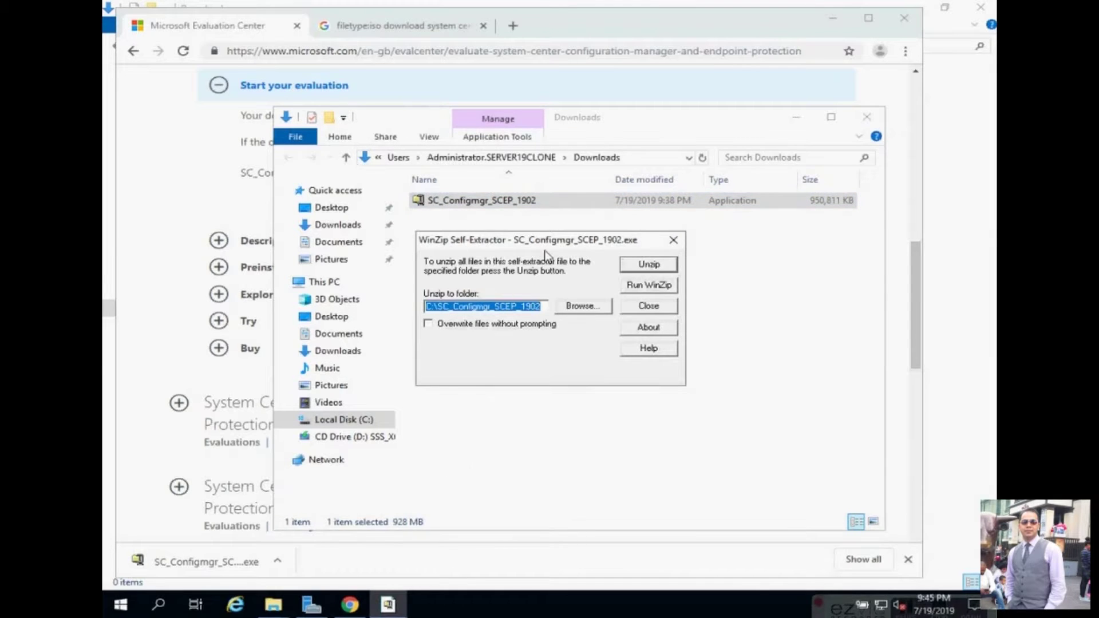
{"action": "left_click", "coordinate": [649, 305]}
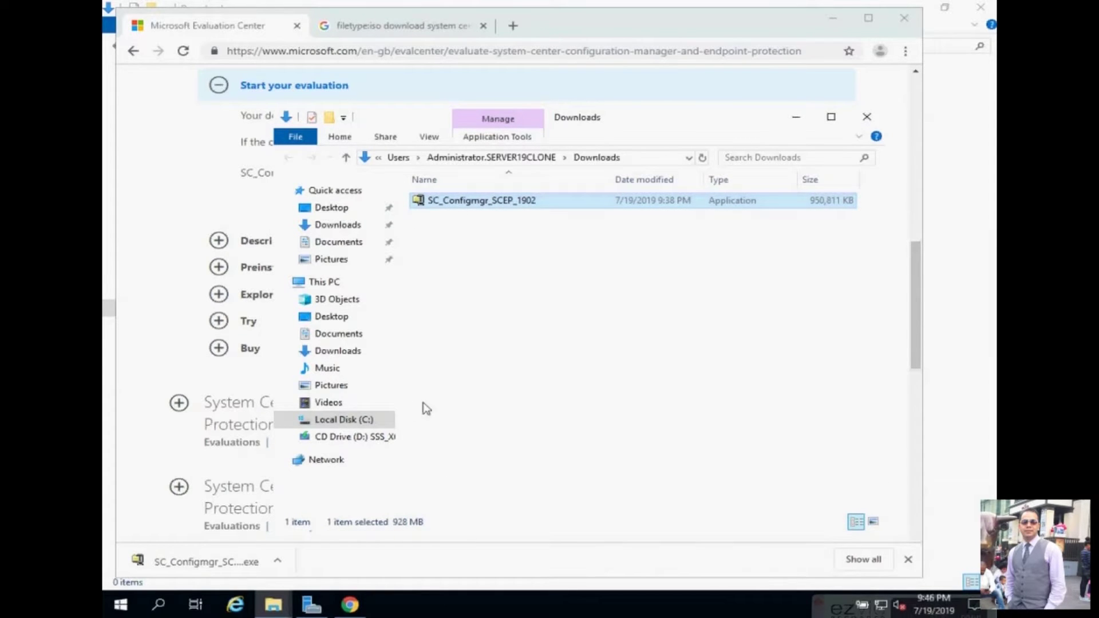
{"action": "left_click", "coordinate": [363, 419]}
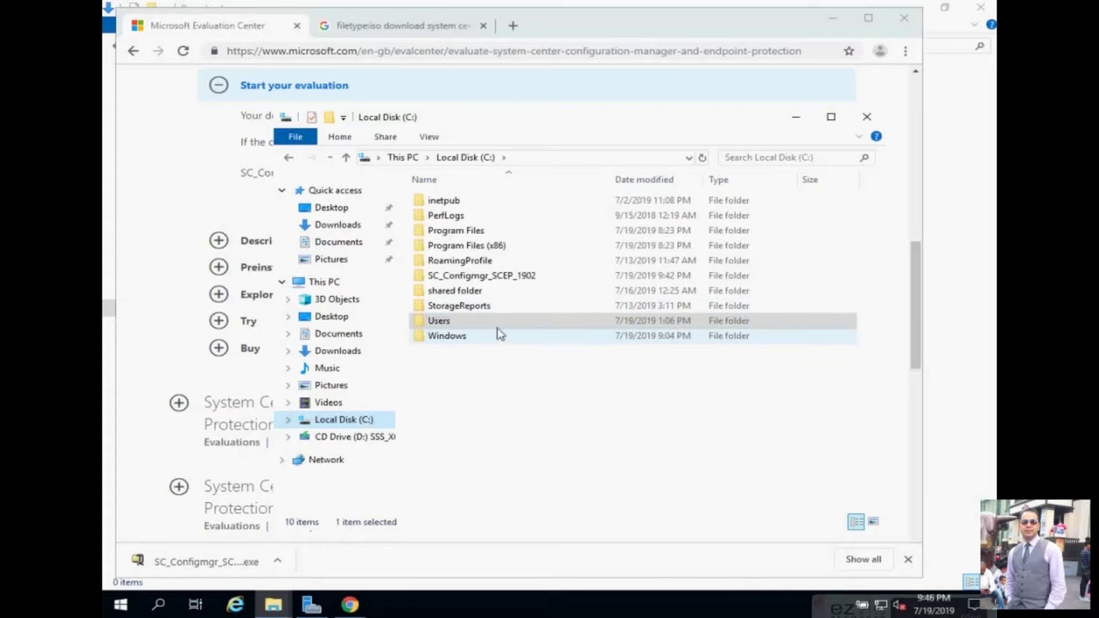
{"action": "double_click", "coordinate": [493, 278]}
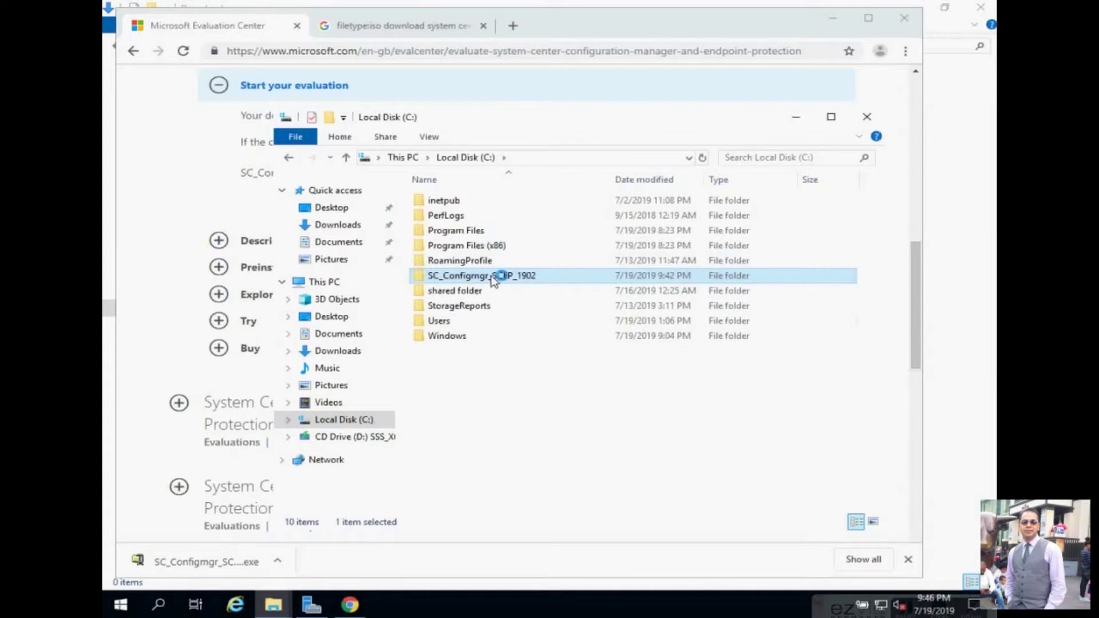
Go to SMSSETUP\BIN\X64 and run extadsch to extend the Active Directory schema.
{"action": "double_click", "coordinate": [460, 230]}
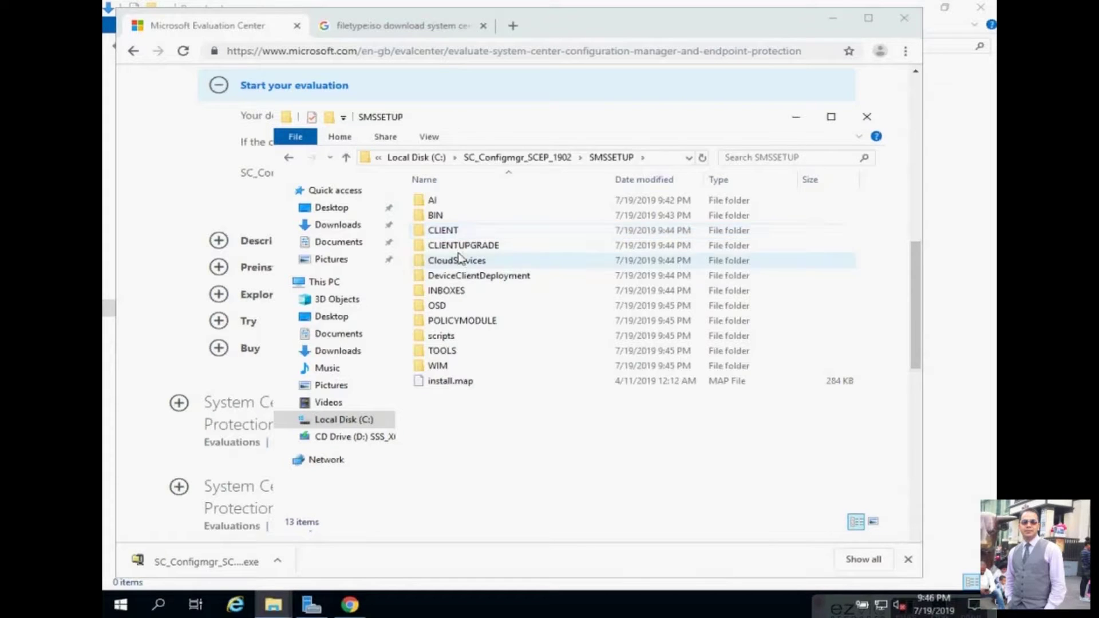
{"action": "left_click", "coordinate": [437, 221]}
{"action": "double_click", "coordinate": [438, 221]}
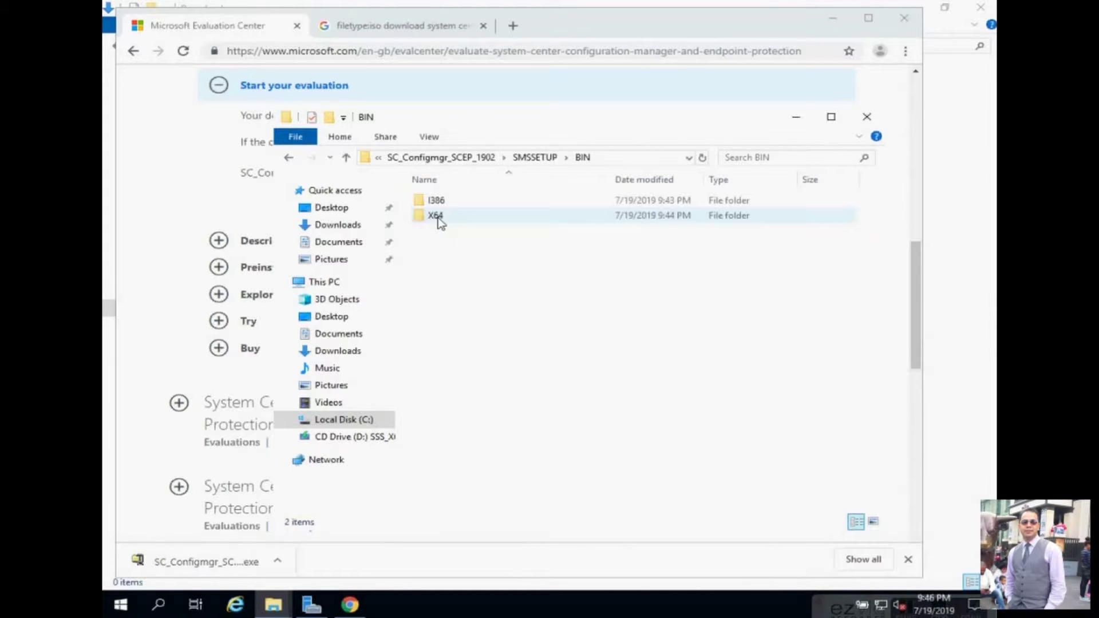
{"action": "double_click", "coordinate": [440, 214]}
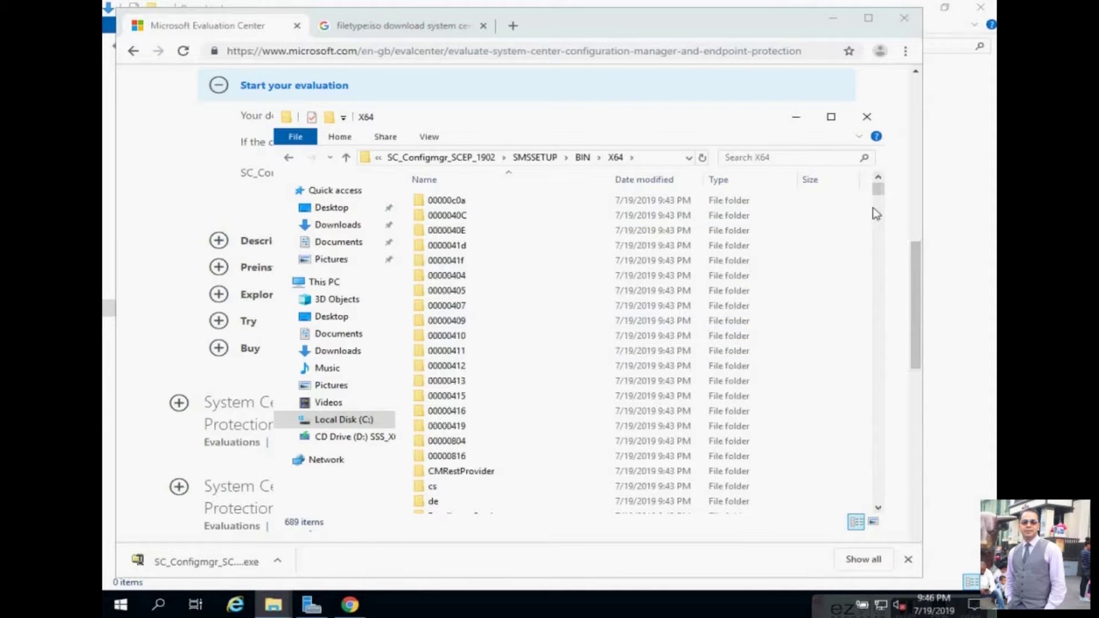
{"action": "left_click_drag", "start_coordinate": [878, 191], "coordinate": [878, 301]}
{"action": "left_click", "coordinate": [436, 433]}
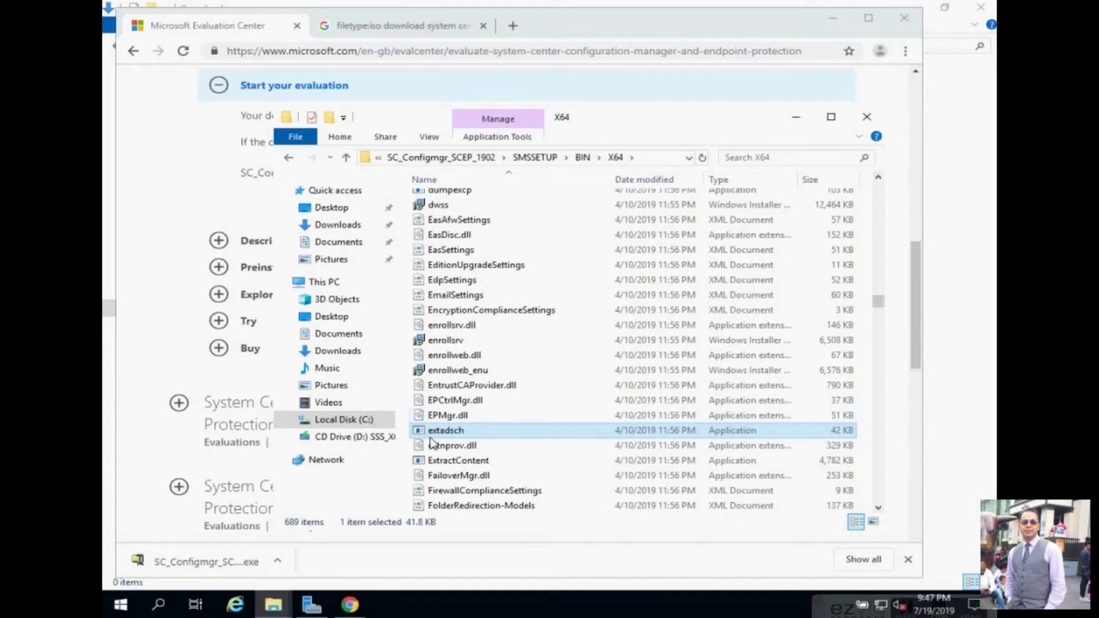
{"action": "double_click", "coordinate": [434, 432]}
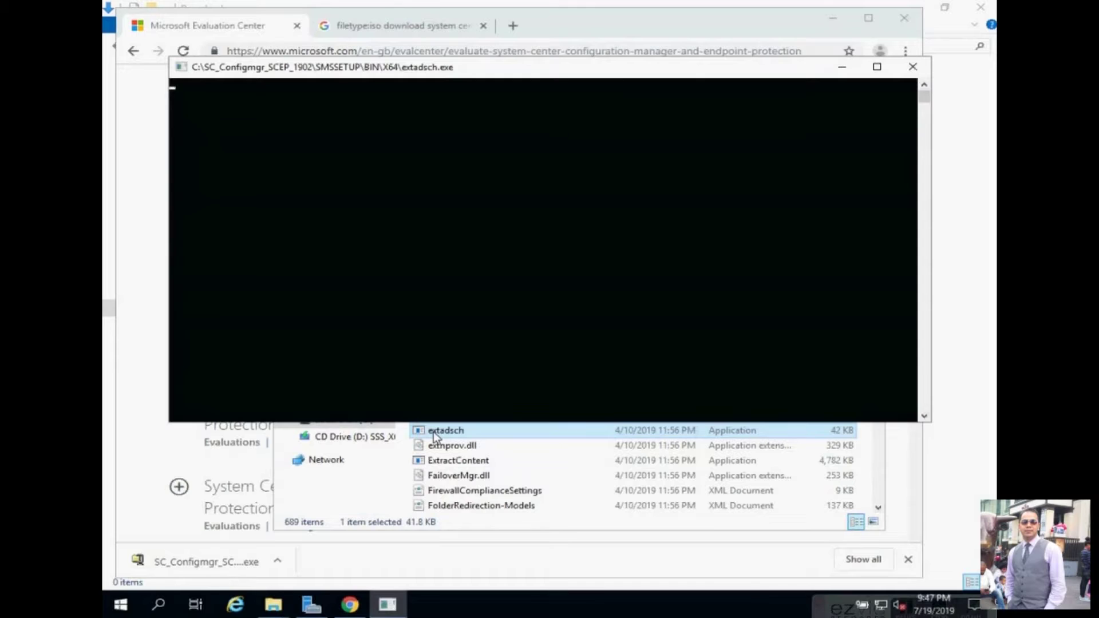
Open the ExtADSch log on Local Disk (C:) and check the outcome of the schema extension.
{"action": "mouse_move", "coordinate": [274, 605]}
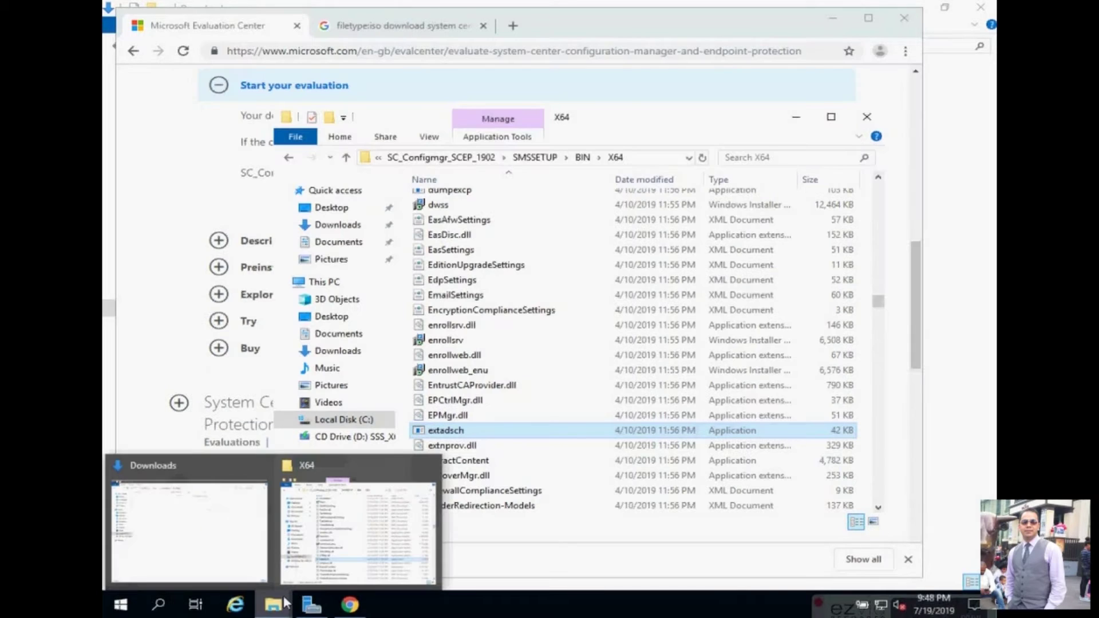
{"action": "left_click", "coordinate": [243, 518]}
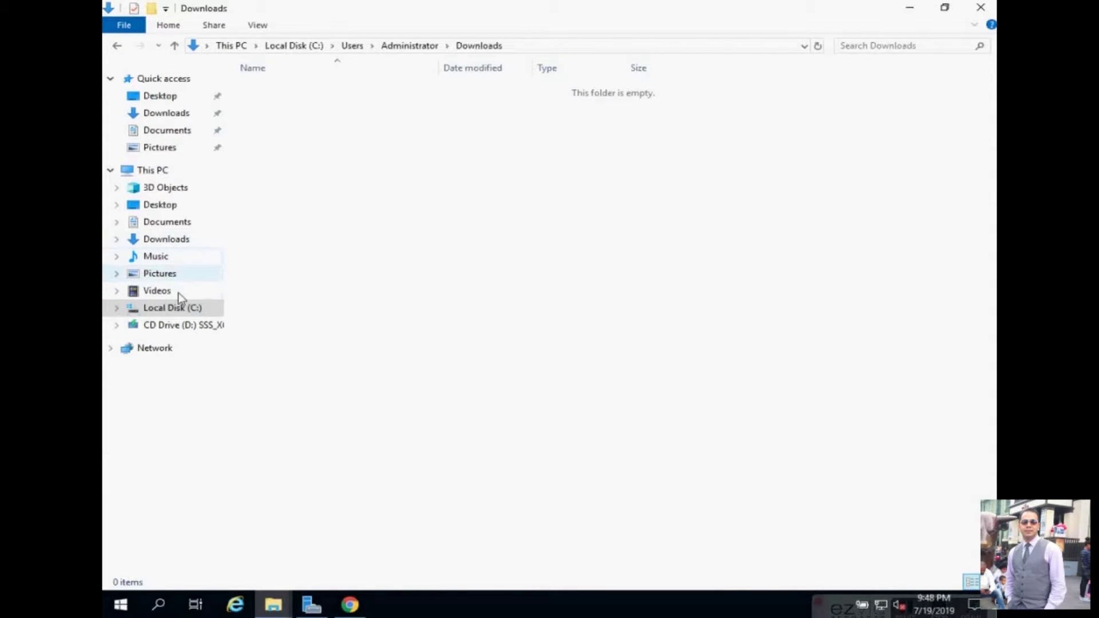
{"action": "left_click", "coordinate": [182, 309]}
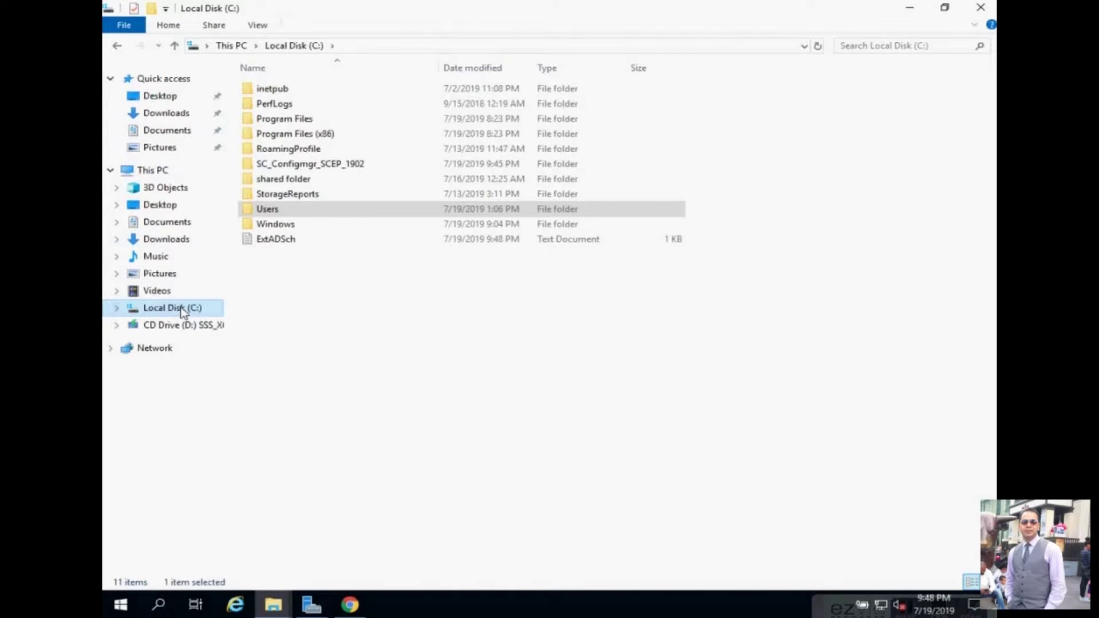
{"action": "left_click", "coordinate": [281, 245]}
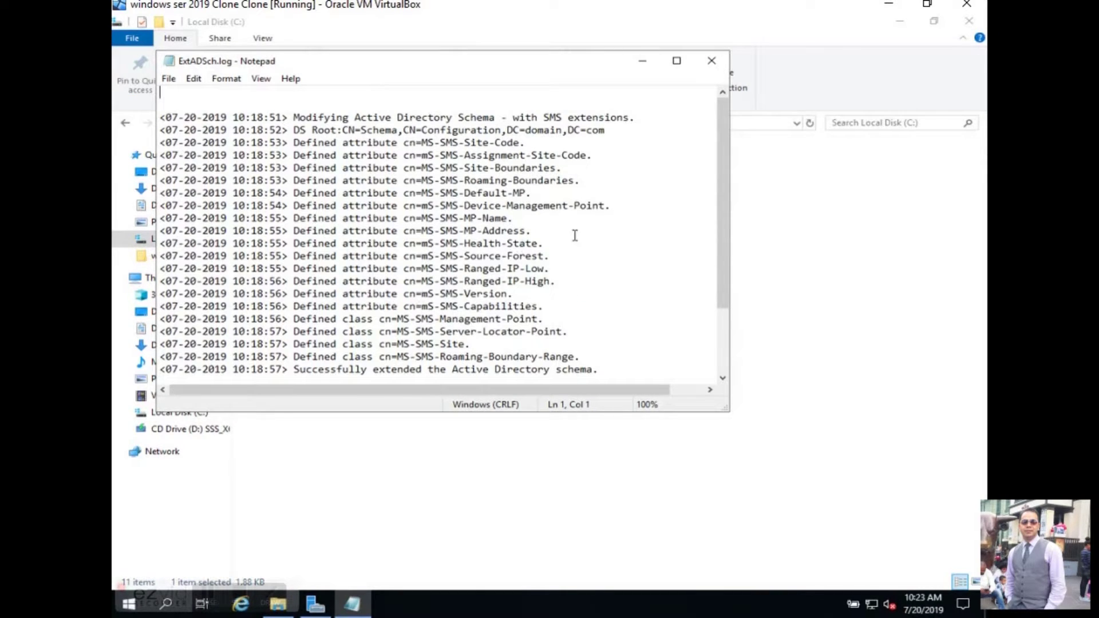
{"action": "left_click_drag", "start_coordinate": [719, 242], "coordinate": [722, 274]}
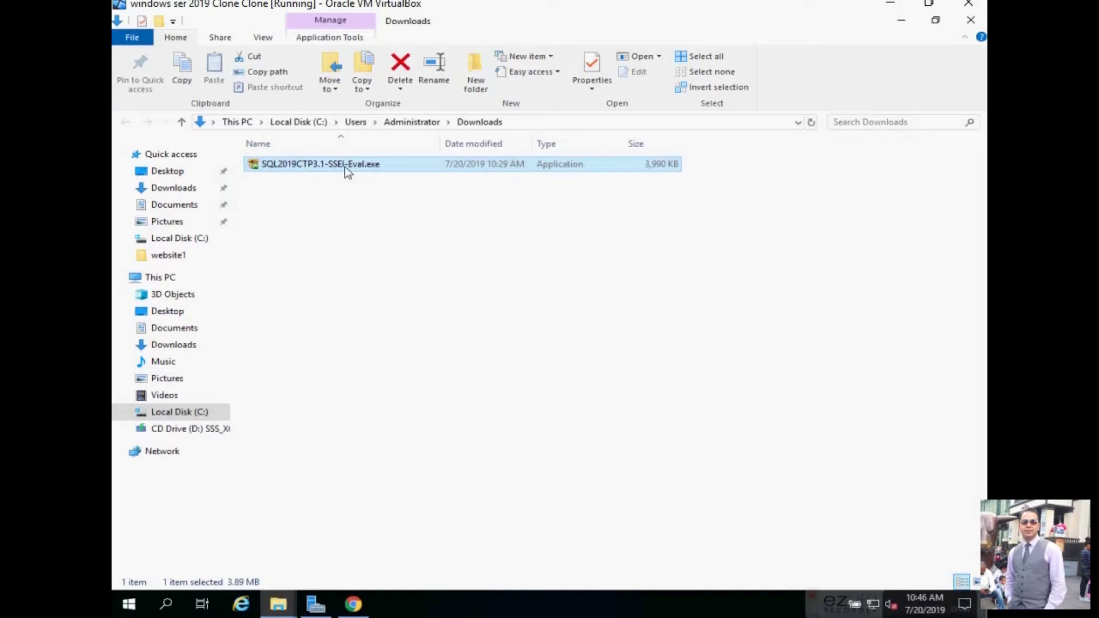
Run SQL2019CTP3.1-SSEI-Eval.exe as administrator and start a Custom installation with the media location C:\SQL2019CTP3.1\CTP3.1.
{"action": "right_click", "coordinate": [344, 166]}
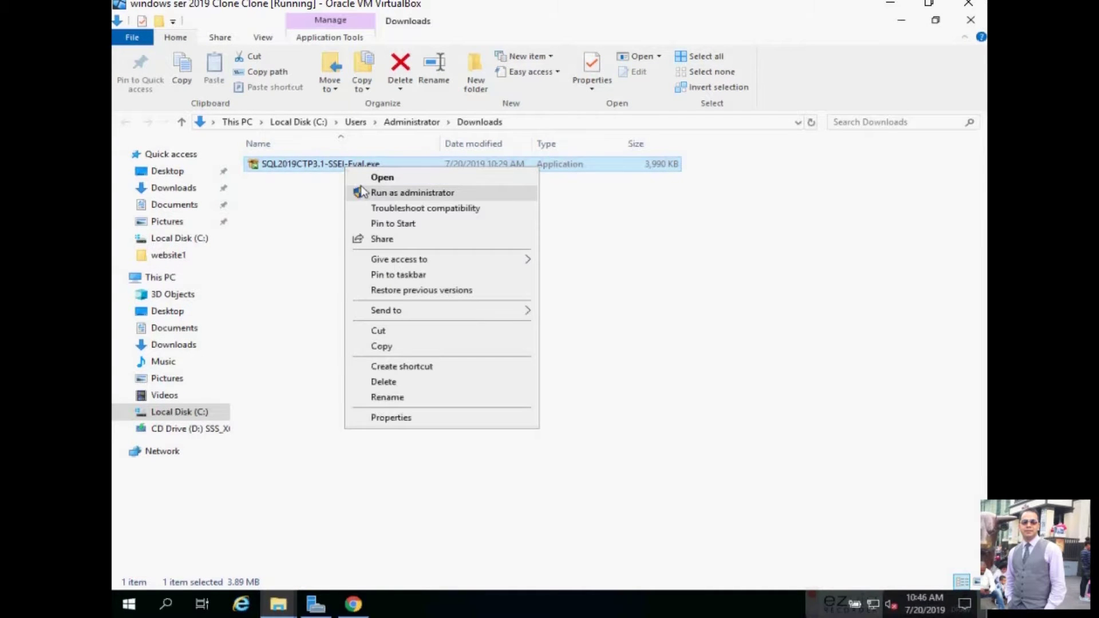
{"action": "left_click", "coordinate": [361, 192]}
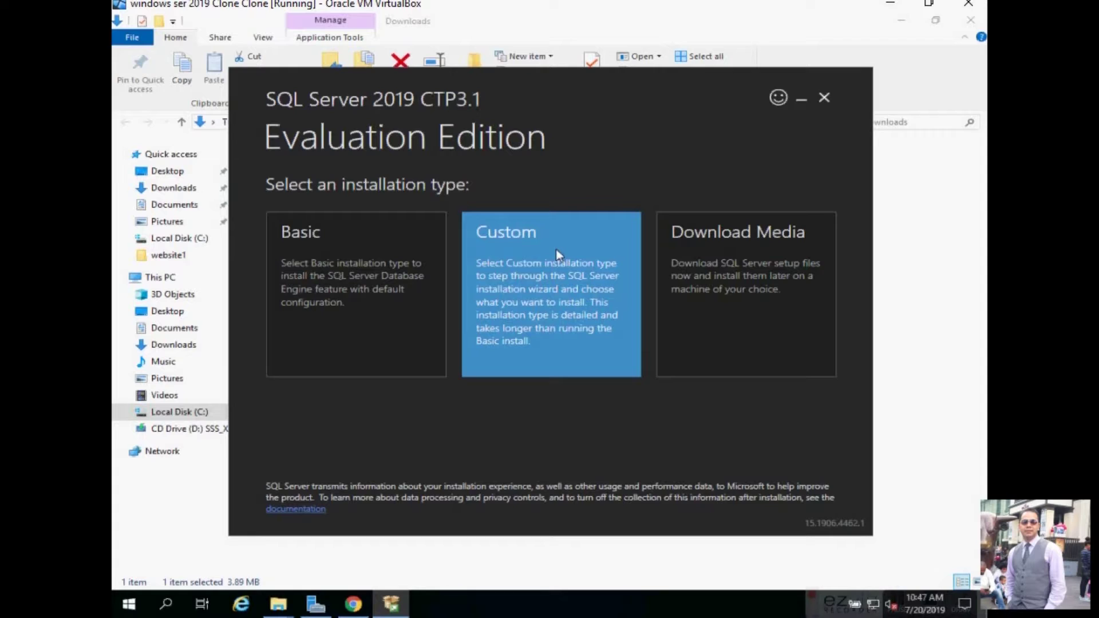
{"action": "left_click", "coordinate": [557, 252]}
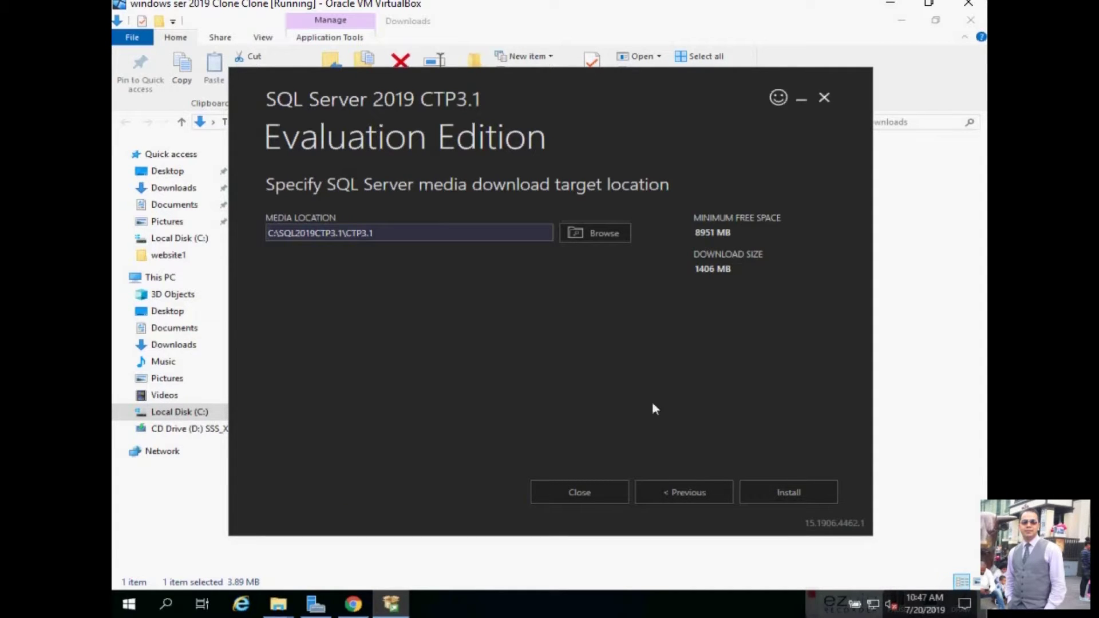
{"action": "left_click", "coordinate": [787, 493]}
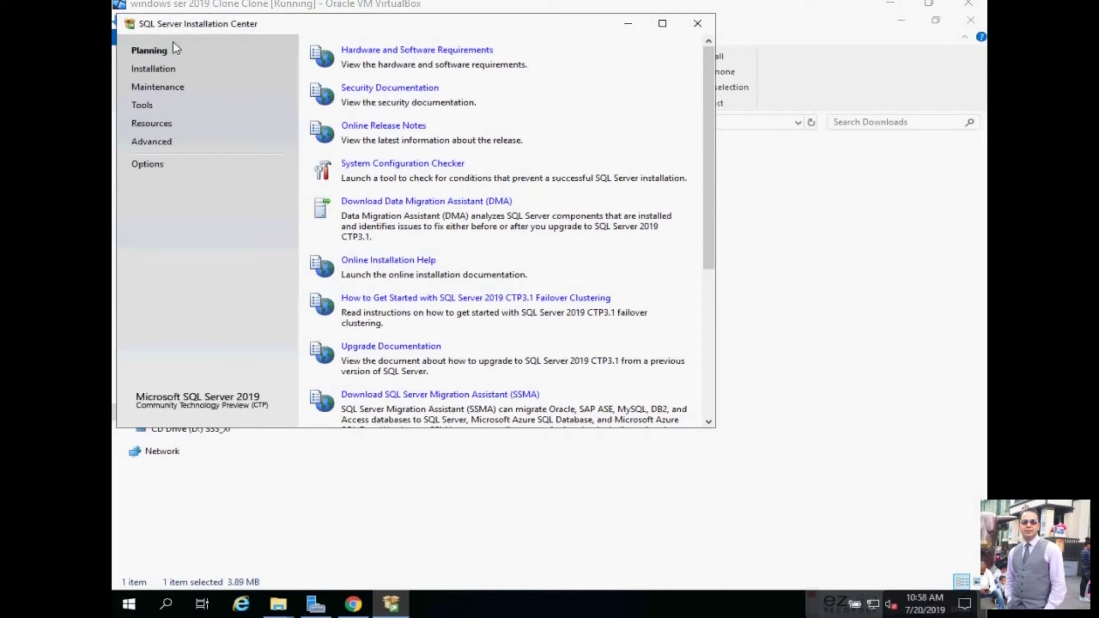
Start a new SQL Server stand-alone installation with the free Evaluation edition.
{"action": "left_click", "coordinate": [152, 71]}
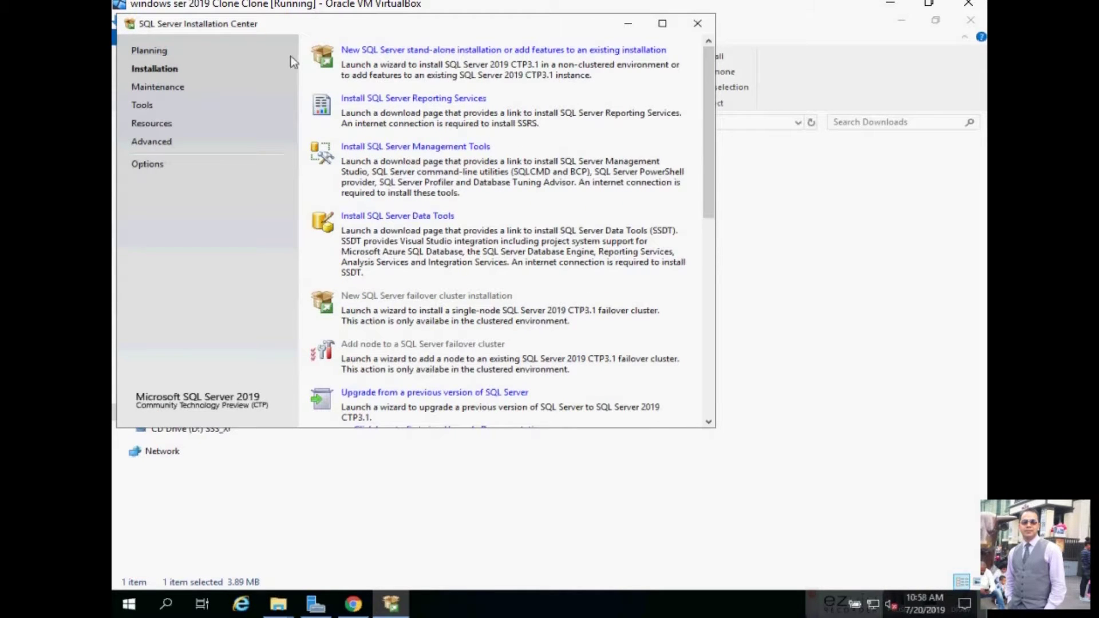
{"action": "left_click", "coordinate": [403, 52]}
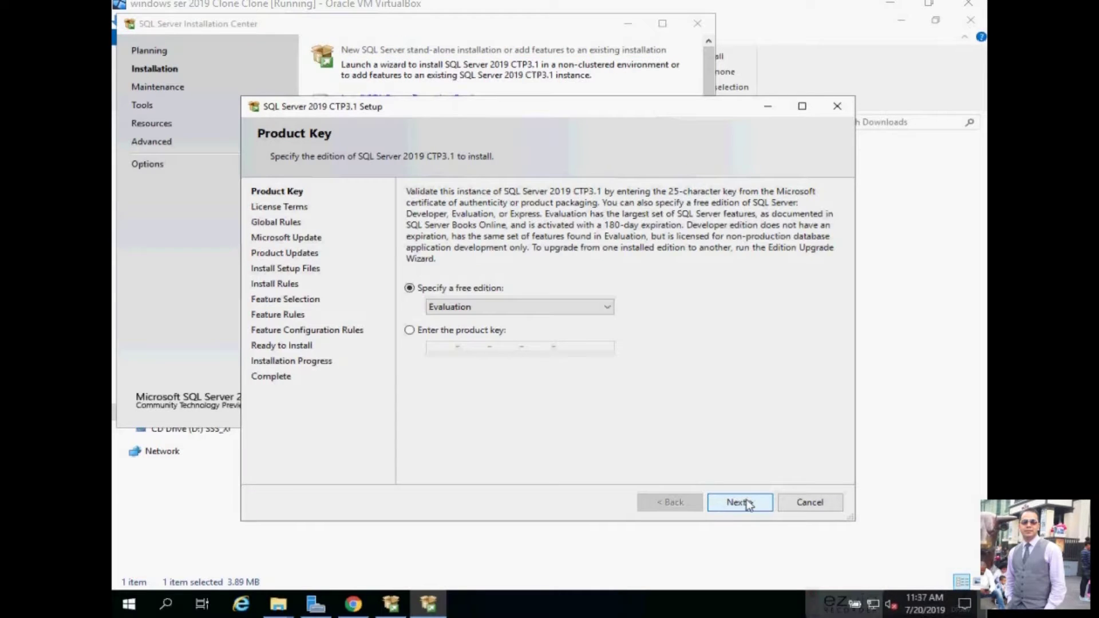
{"action": "left_click", "coordinate": [746, 503]}
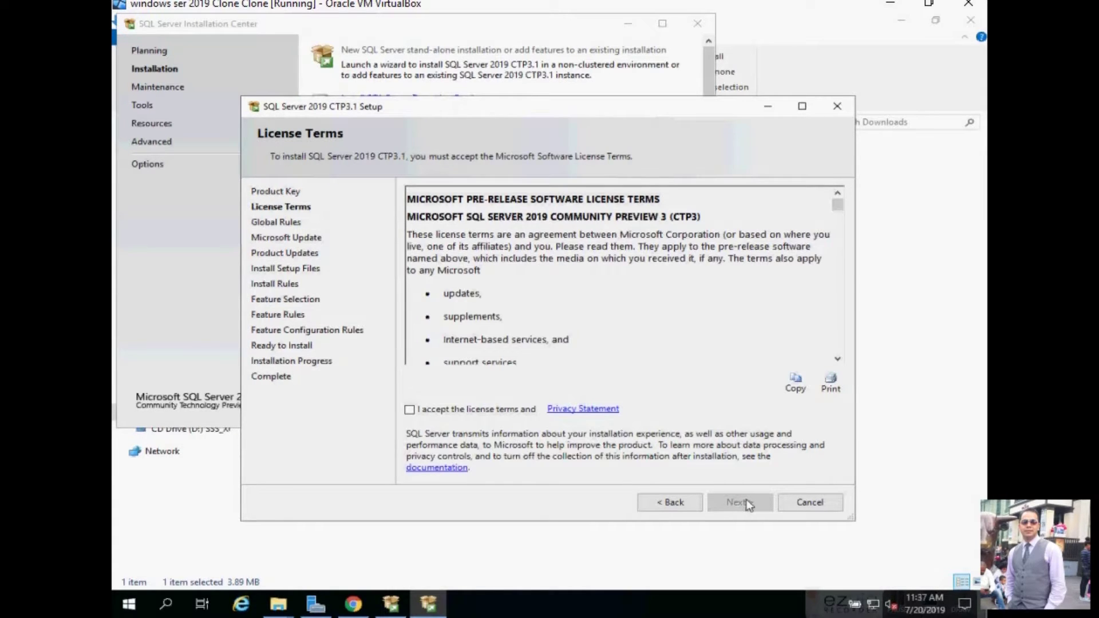
Accept the license terms and enable checking for updates through Microsoft Update in SQL Server setup.
{"action": "left_click", "coordinate": [491, 410]}
{"action": "left_click", "coordinate": [727, 498]}
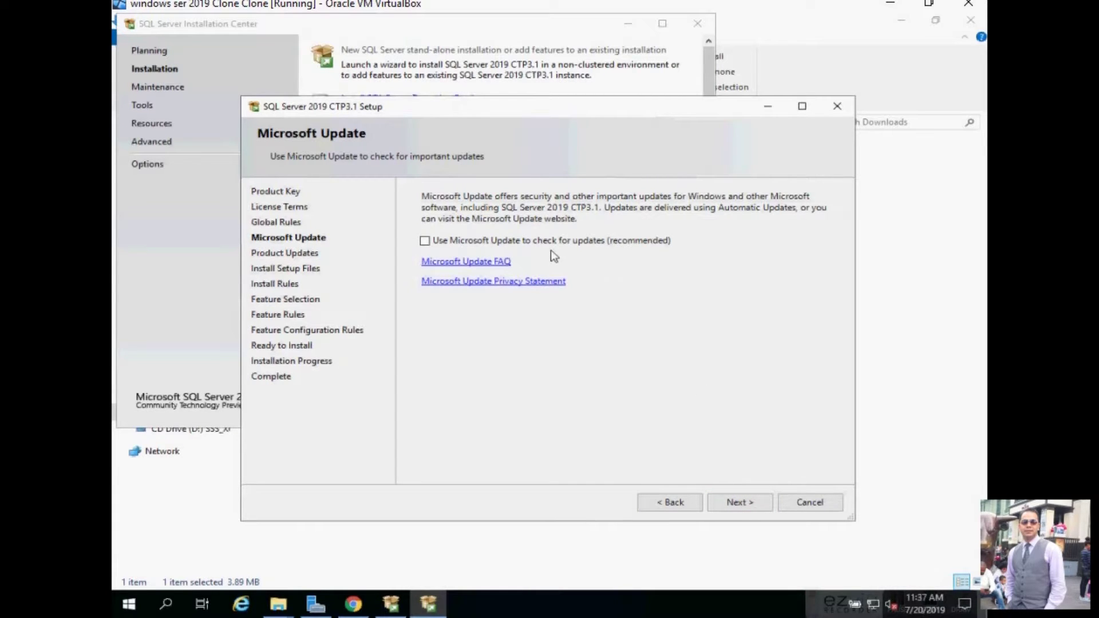
{"action": "left_click", "coordinate": [537, 242]}
{"action": "left_click", "coordinate": [726, 502]}
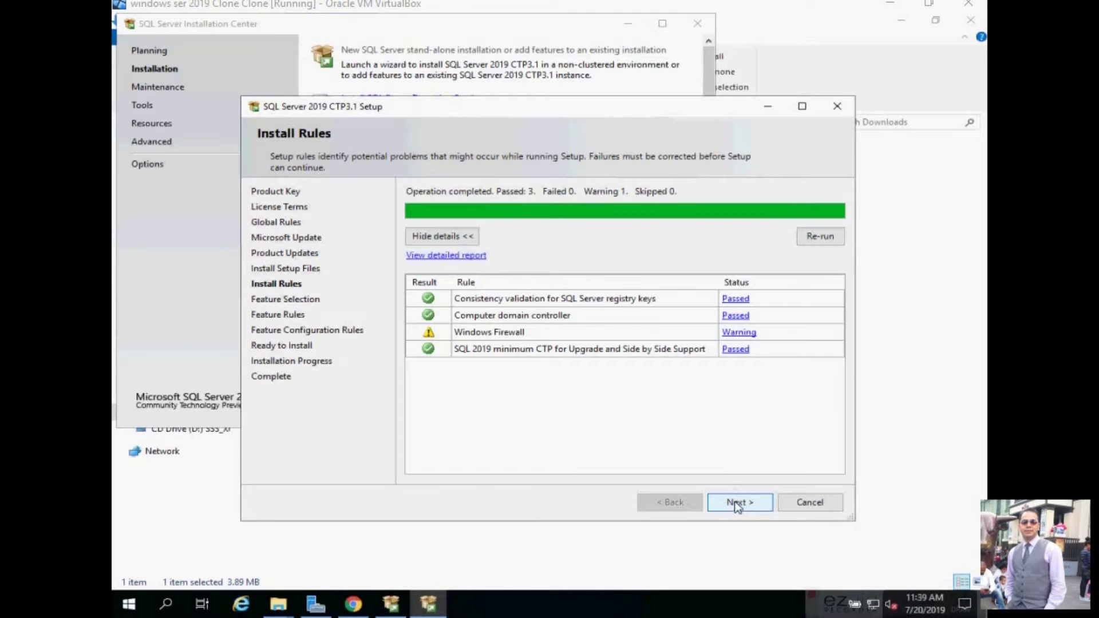
Select the Database Engine Services and Client Tools Connectivity features, and keep the default instance MSSQLSERVER.
{"action": "left_click", "coordinate": [736, 502]}
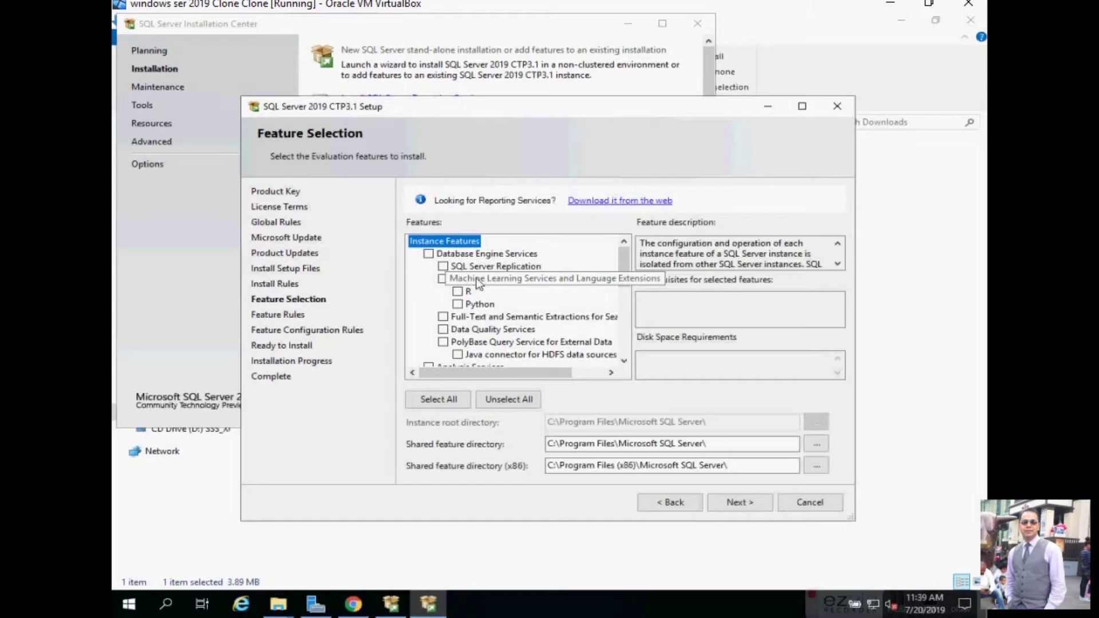
{"action": "left_click", "coordinate": [428, 255]}
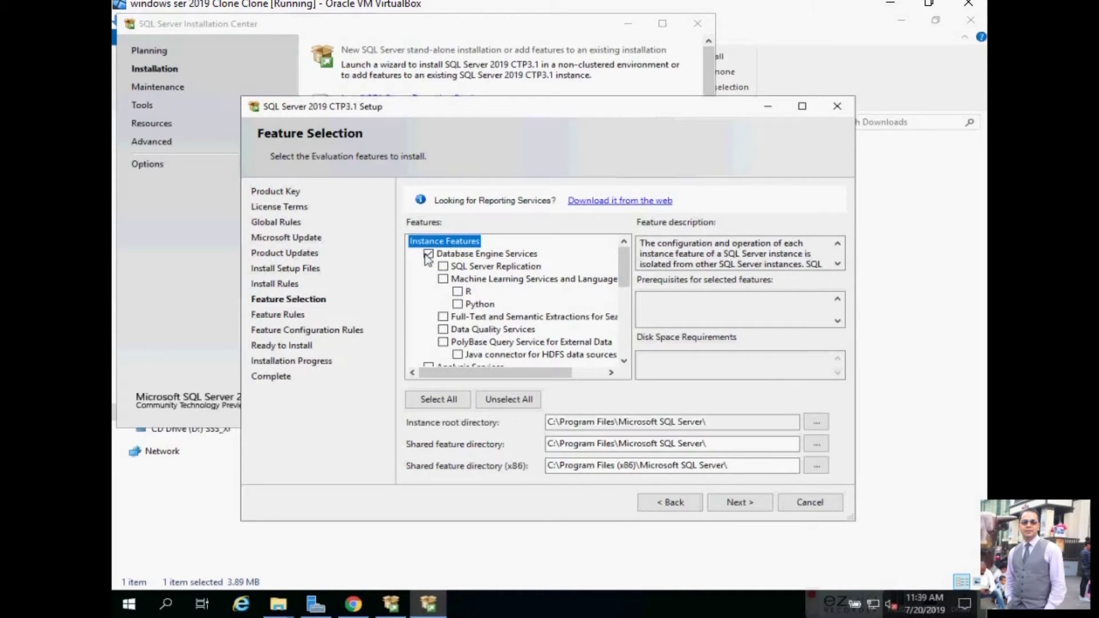
{"action": "left_click_drag", "start_coordinate": [625, 279], "coordinate": [429, 363]}
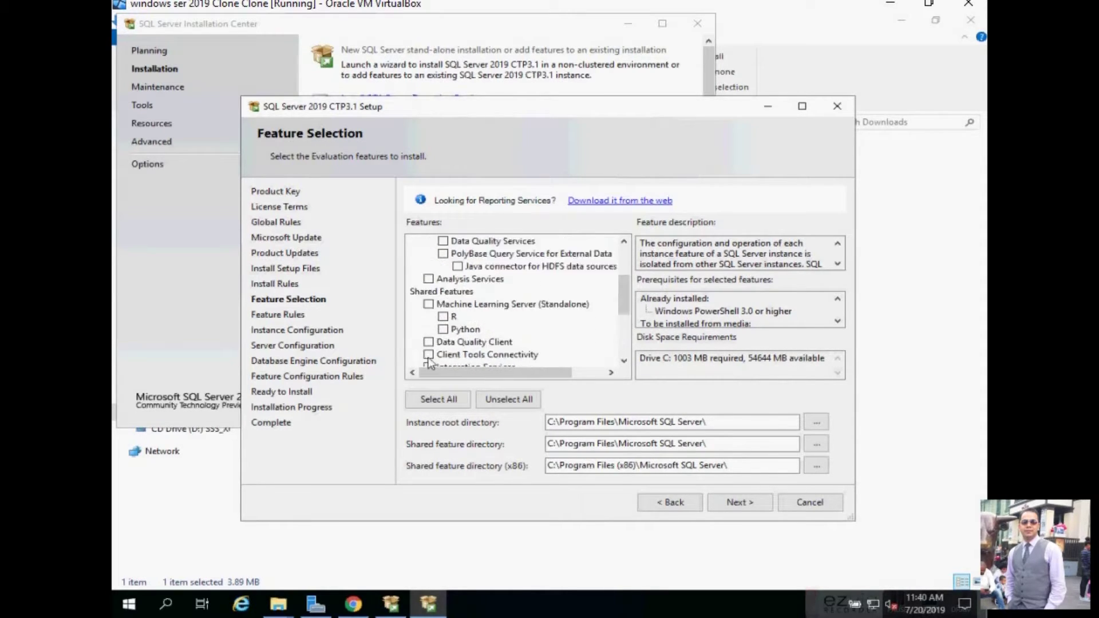
{"action": "left_click", "coordinate": [725, 503]}
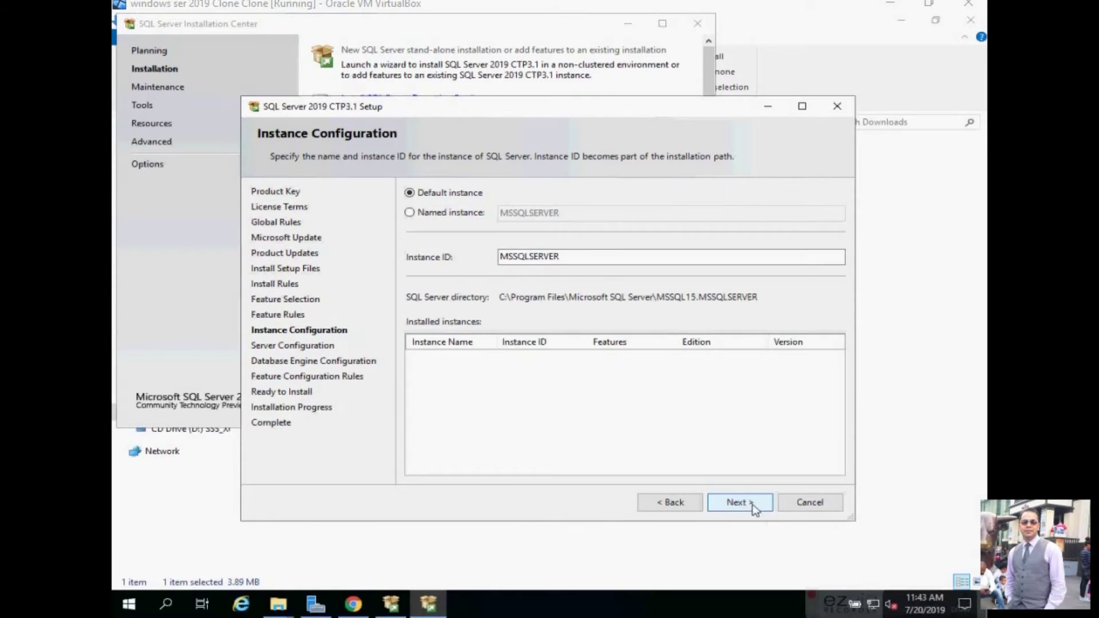
{"action": "left_click", "coordinate": [743, 503]}
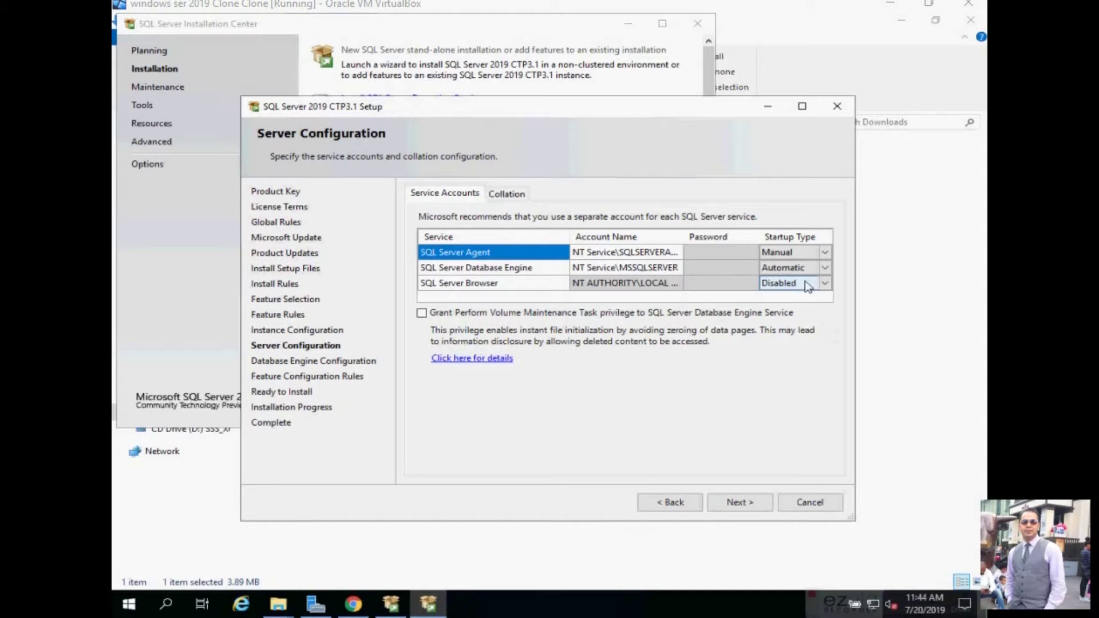
Set the startup type of SQL Server Agent and SQL Server Browser to Automatic.
{"action": "left_click", "coordinate": [825, 258]}
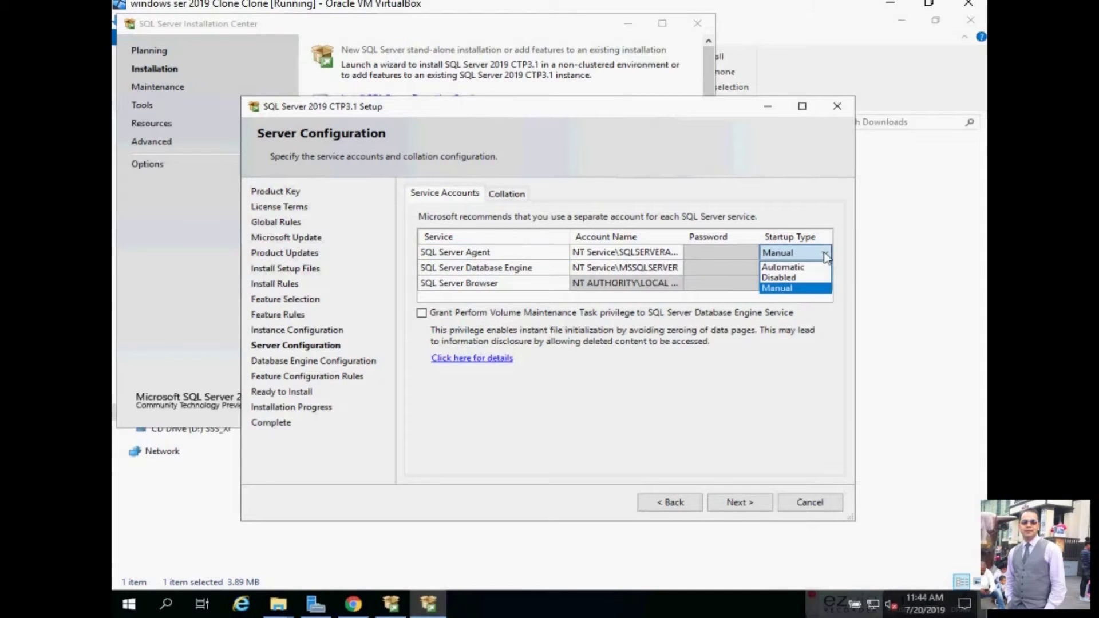
{"action": "left_click", "coordinate": [813, 267]}
{"action": "left_click", "coordinate": [823, 283]}
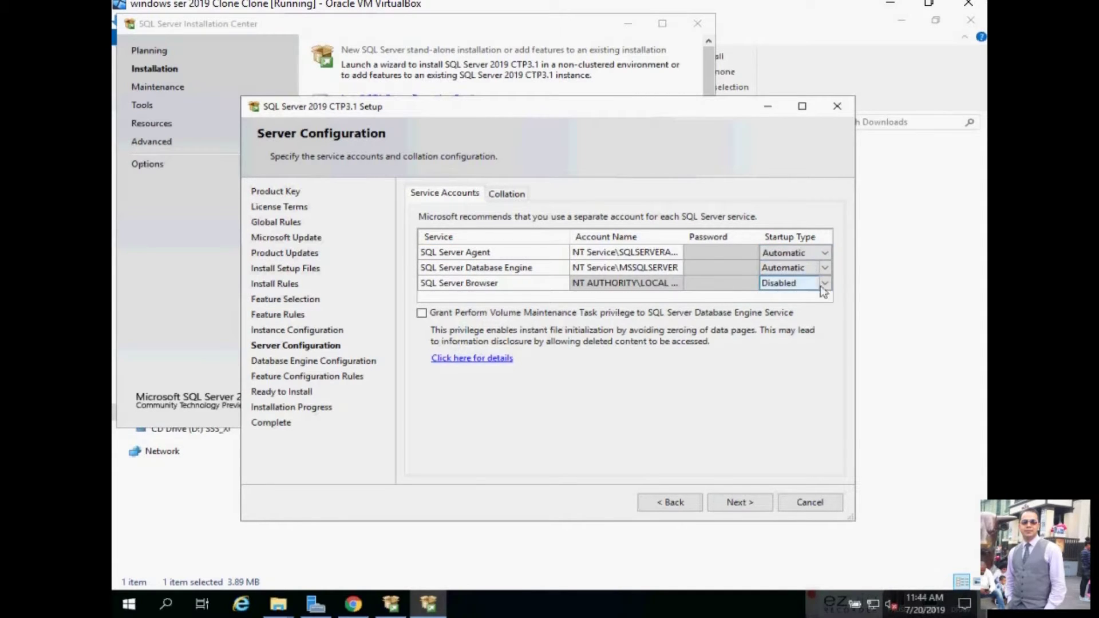
{"action": "left_click", "coordinate": [826, 284]}
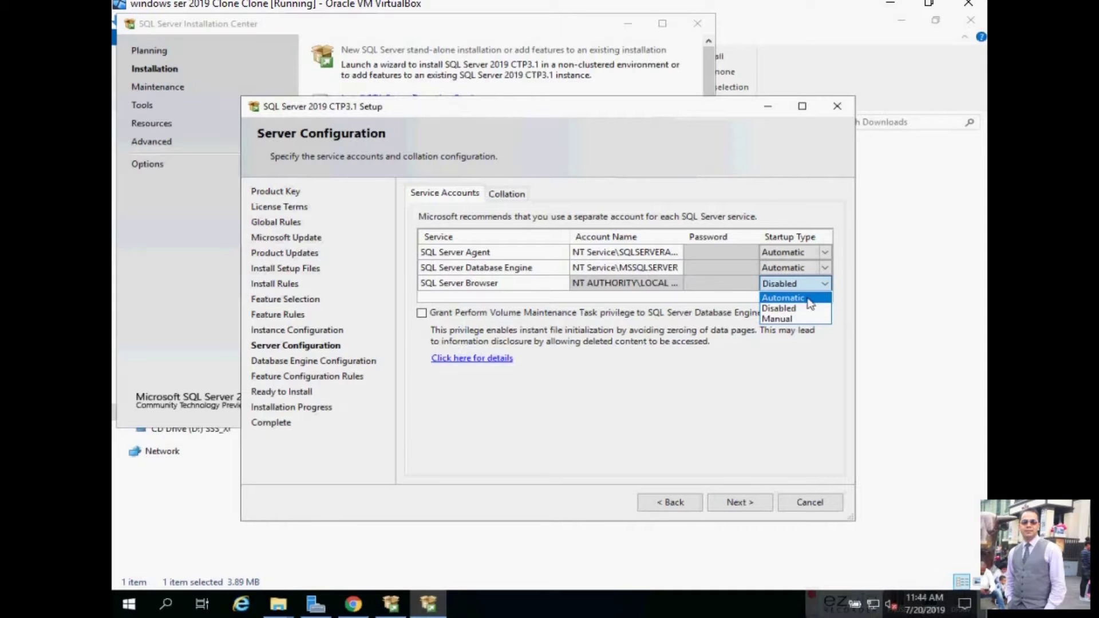
{"action": "left_click", "coordinate": [808, 299]}
Assign the NETWORK SERVICE account to the SQL Server Database Engine service by browsing the directory for "netwo".
{"action": "left_click", "coordinate": [673, 268]}
{"action": "left_click", "coordinate": [678, 269]}
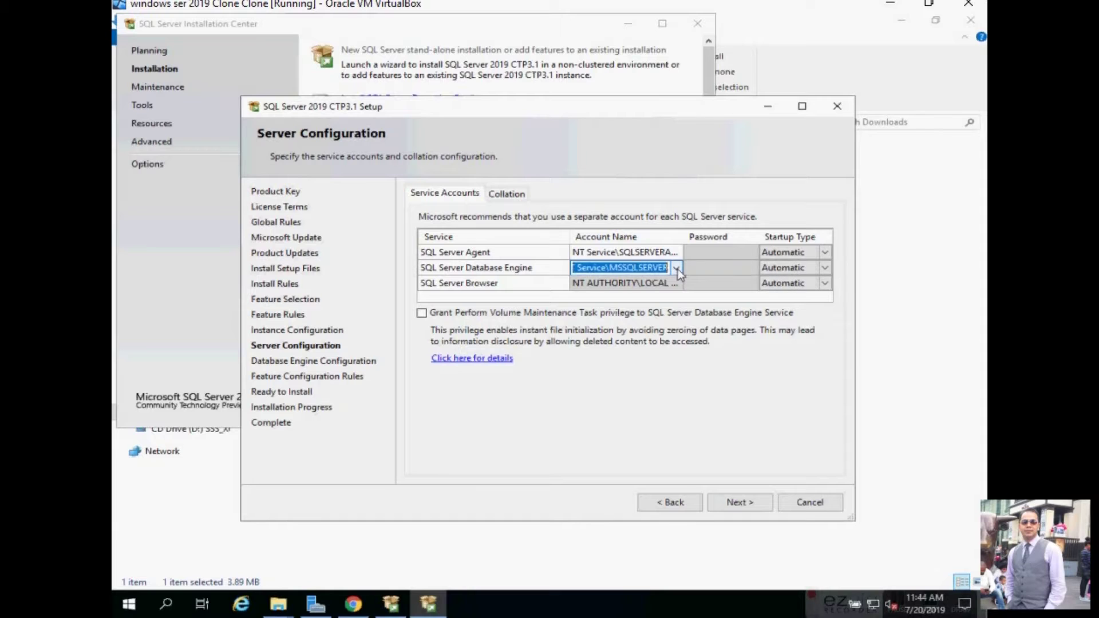
{"action": "left_click", "coordinate": [677, 268]}
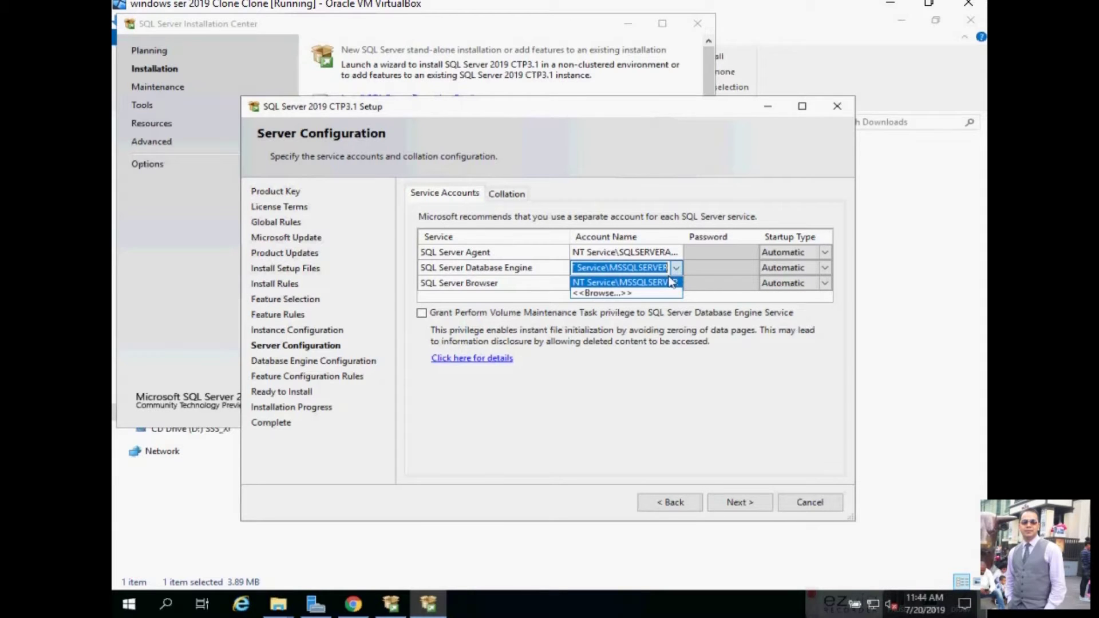
{"action": "left_click", "coordinate": [651, 294]}
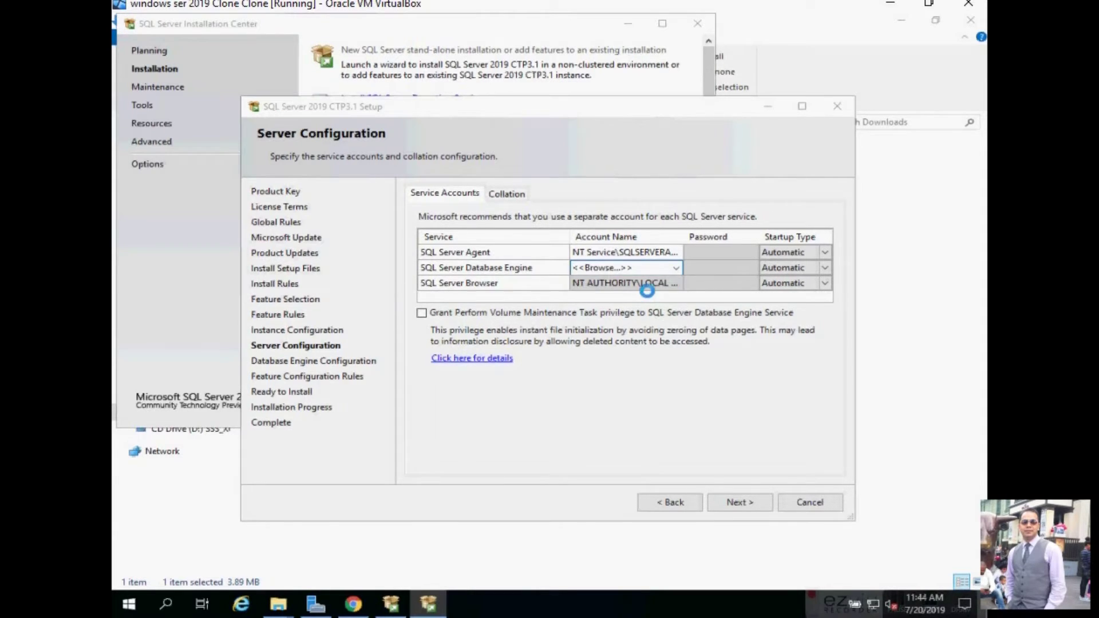
{"action": "type", "text": "netwo"}
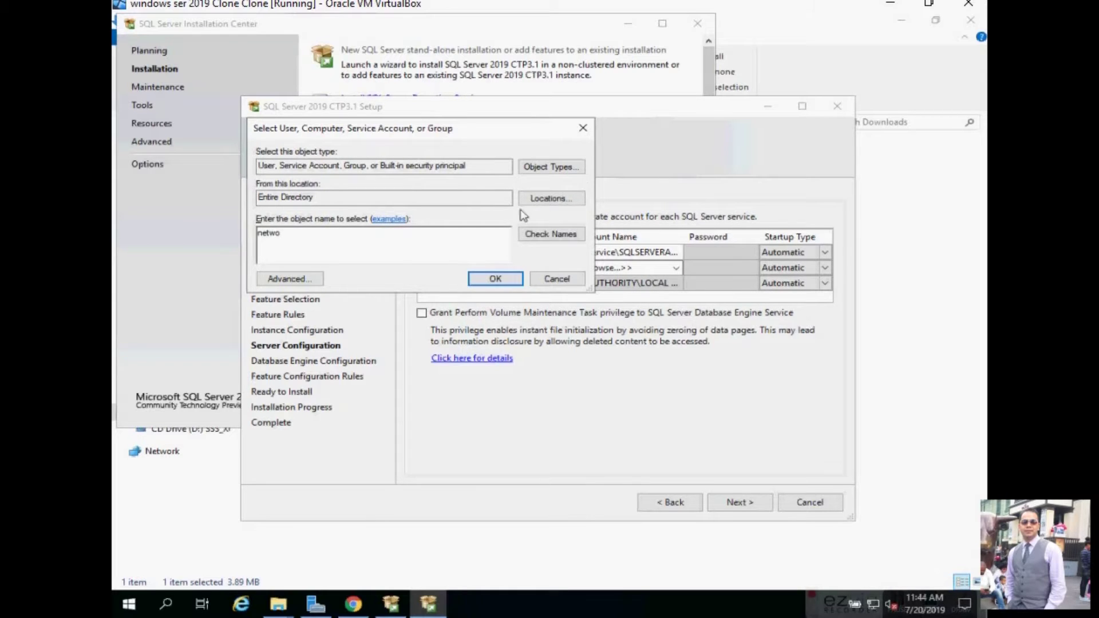
{"action": "left_click", "coordinate": [562, 233]}
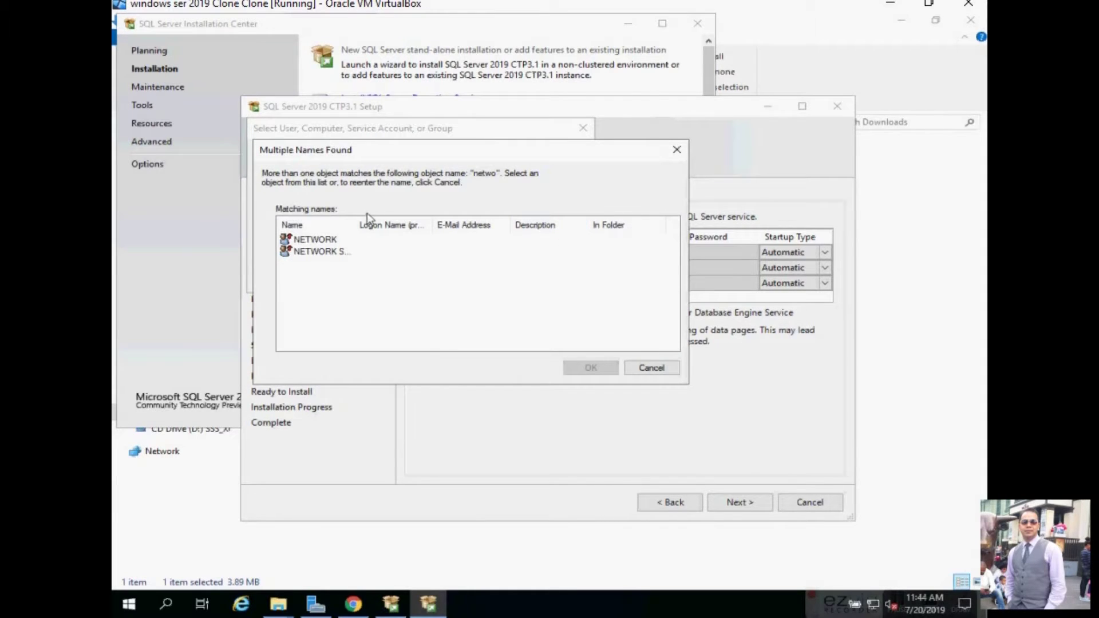
{"action": "double_click", "coordinate": [357, 224]}
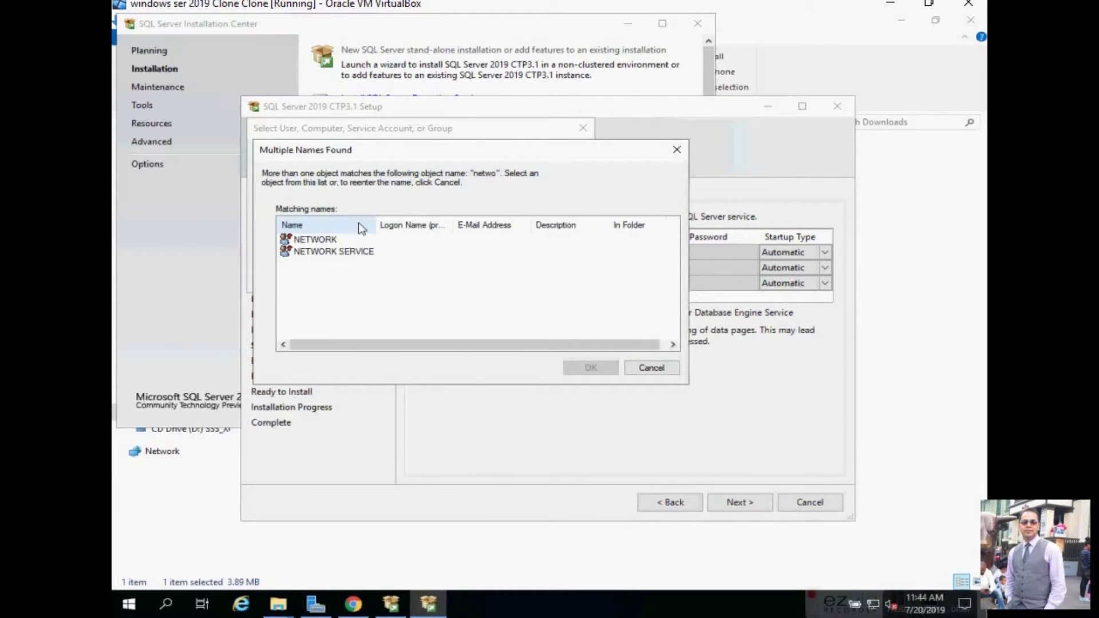
{"action": "left_click", "coordinate": [352, 252]}
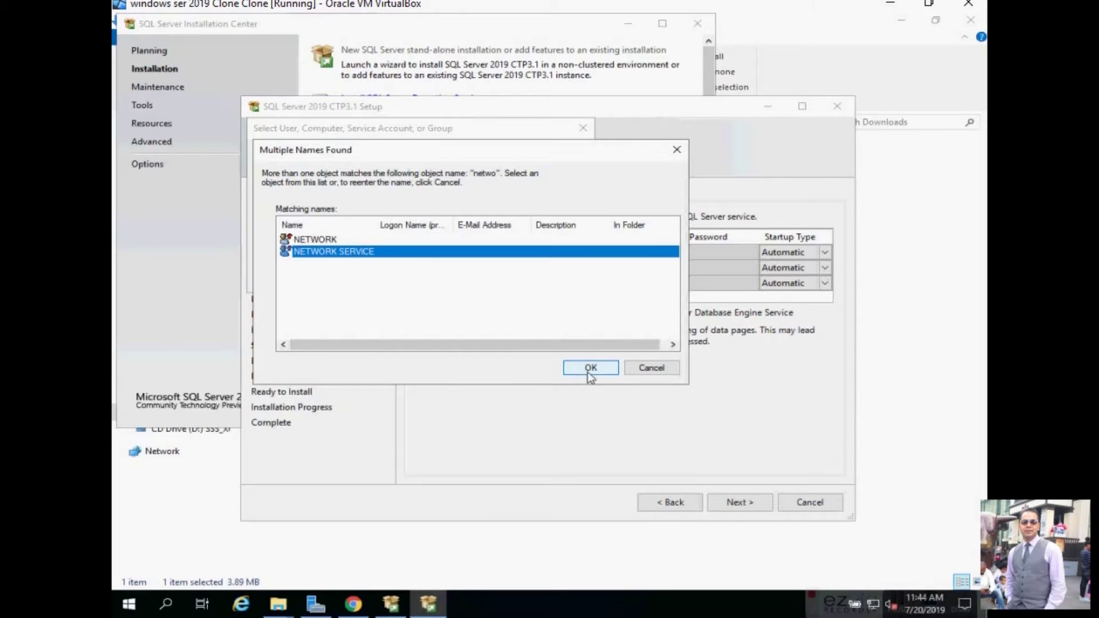
{"action": "left_click", "coordinate": [604, 371]}
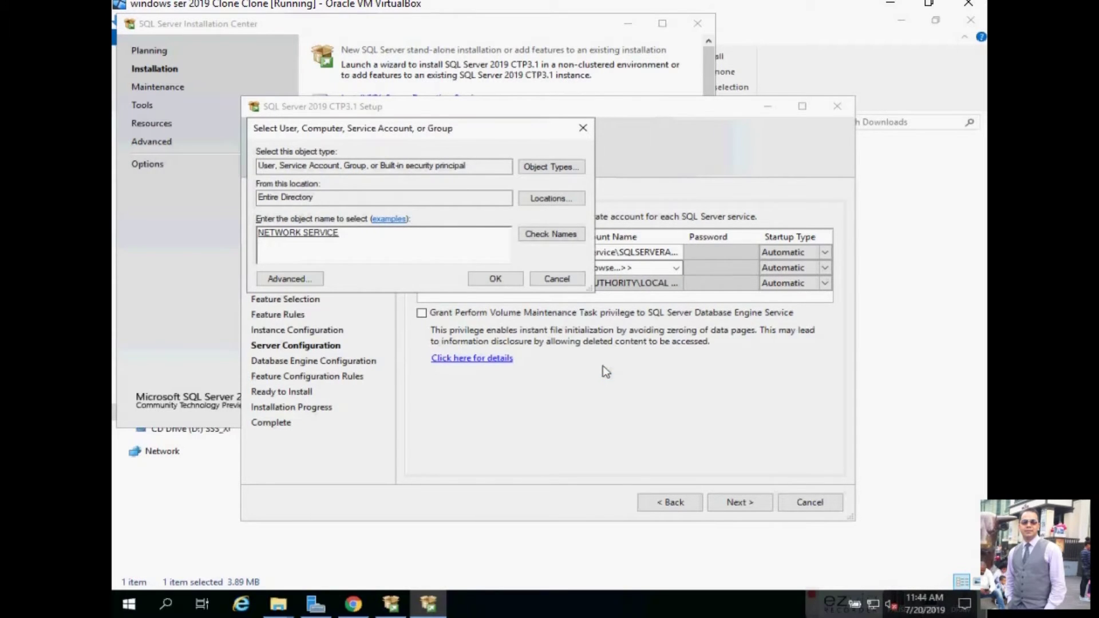
{"action": "left_click", "coordinate": [496, 280]}
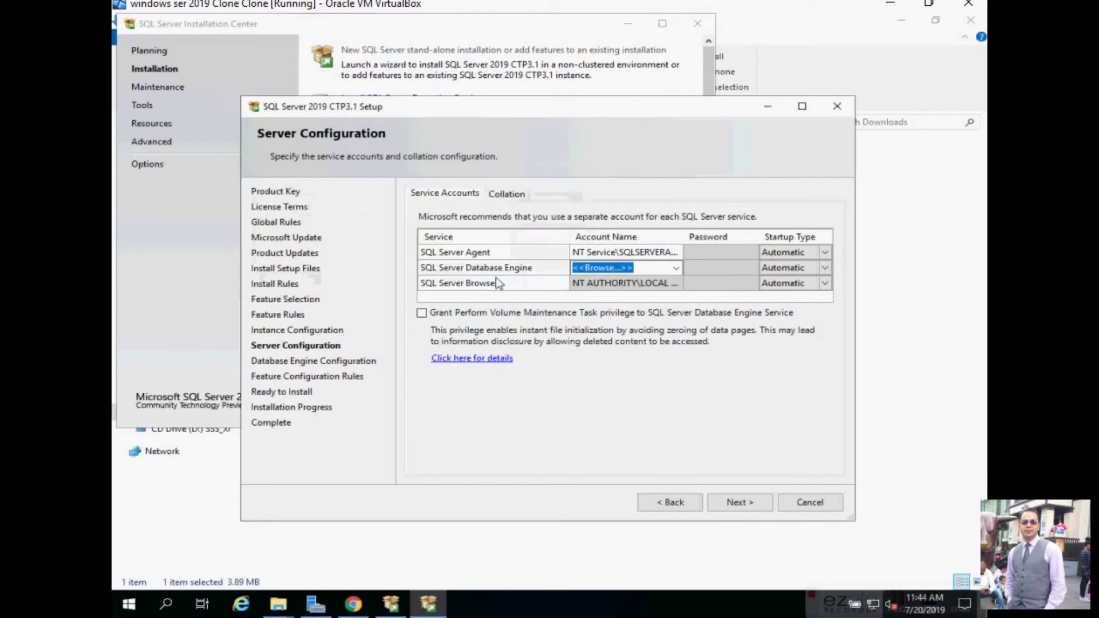
Keep the SQL_Latin1_General_CP1_CI_AS collation and Windows authentication mode, and add the current user as SQL Server administrator.
{"action": "left_click", "coordinate": [501, 194]}
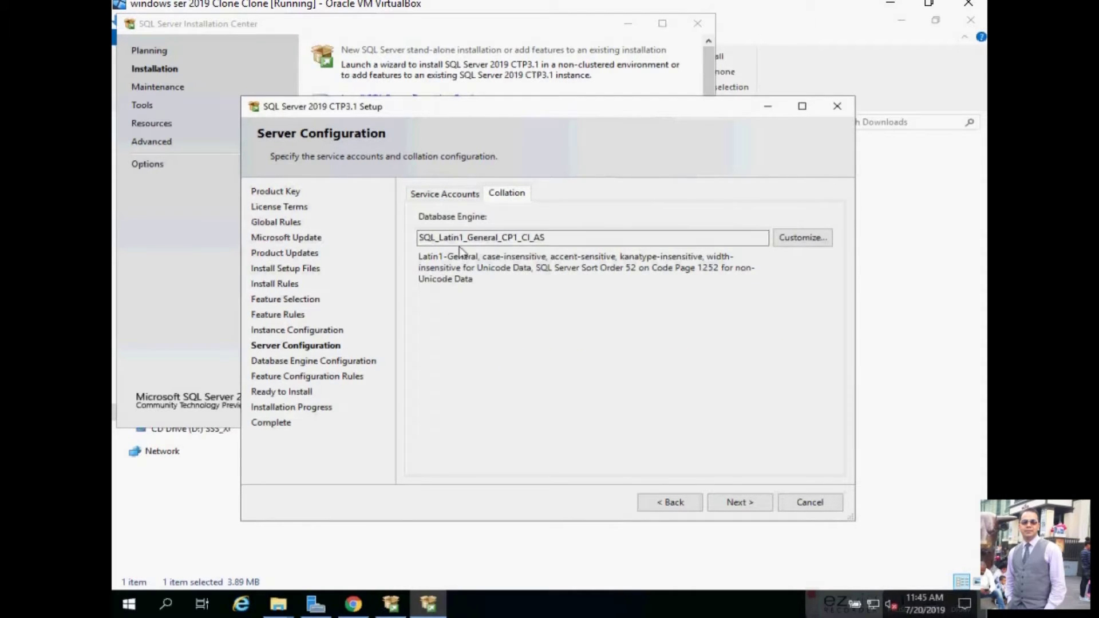
{"action": "left_click", "coordinate": [738, 504]}
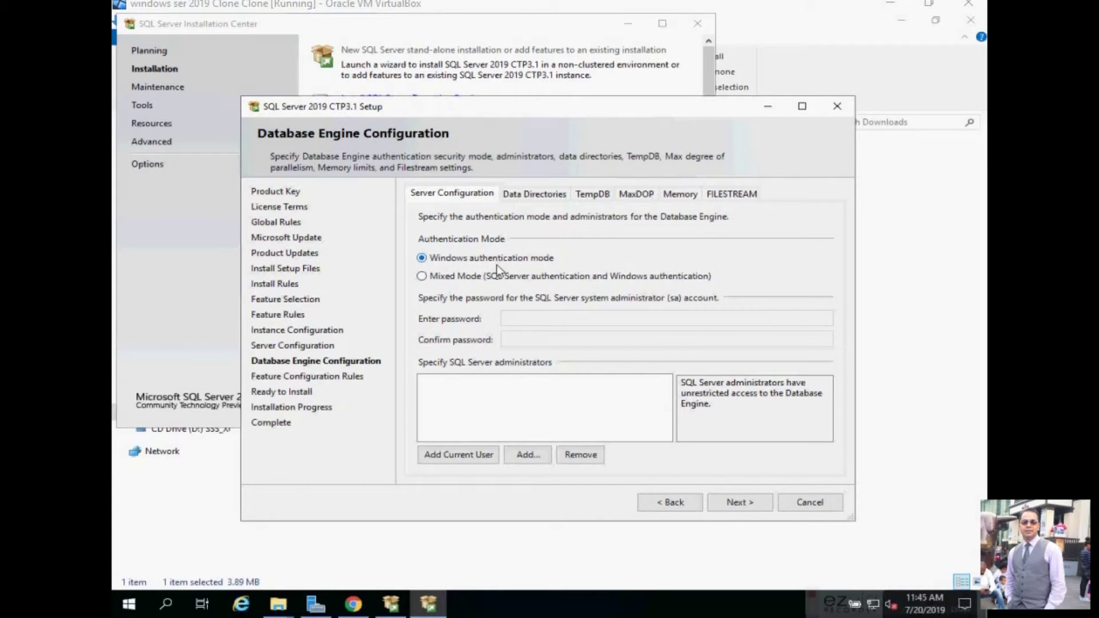
{"action": "left_click", "coordinate": [454, 454]}
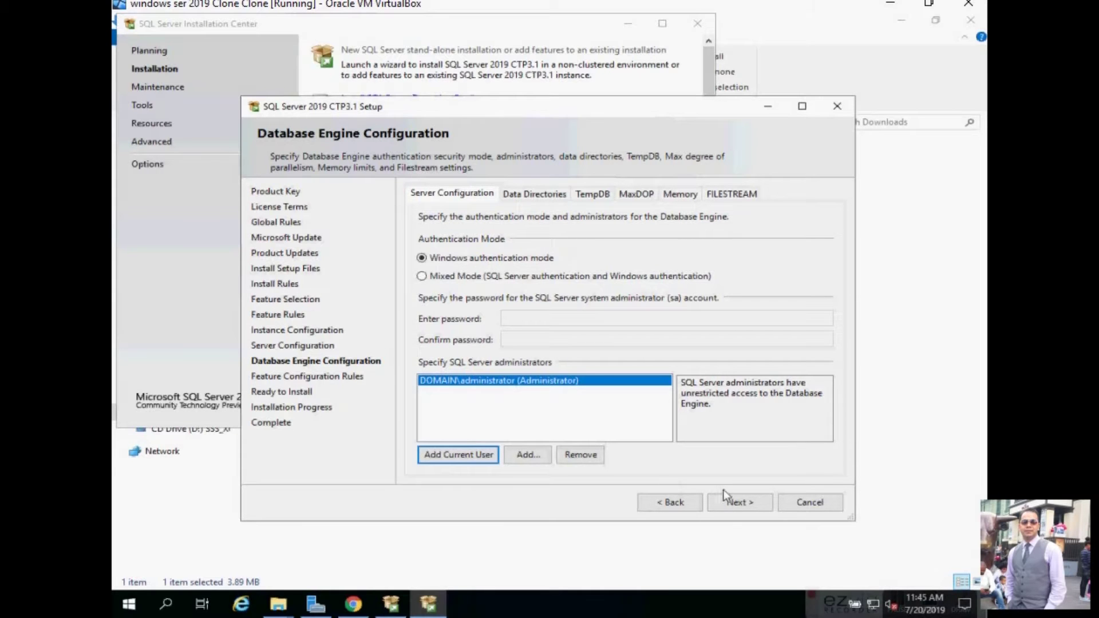
{"action": "left_click", "coordinate": [734, 503]}
Review the installation summary, install SQL Server 2019 CTP3.1, and close the setup once it completes.
{"action": "scroll", "coordinate": [839, 423], "scroll_direction": "down", "scroll_amount": 10}
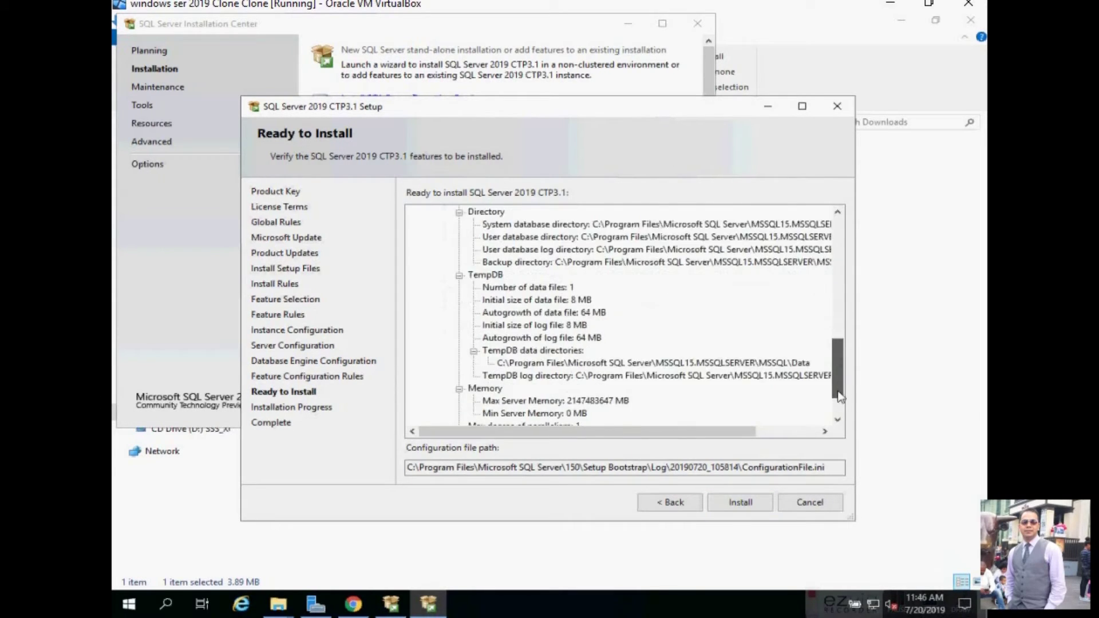
{"action": "left_click", "coordinate": [730, 500]}
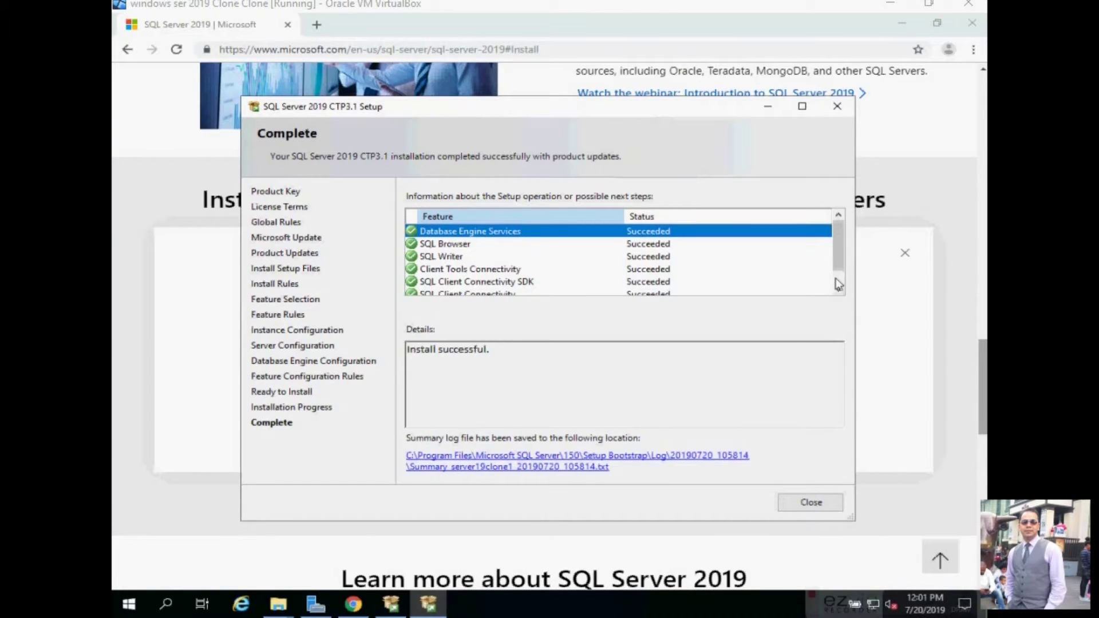
{"action": "scroll", "coordinate": [837, 281], "scroll_direction": "down", "scroll_amount": 1}
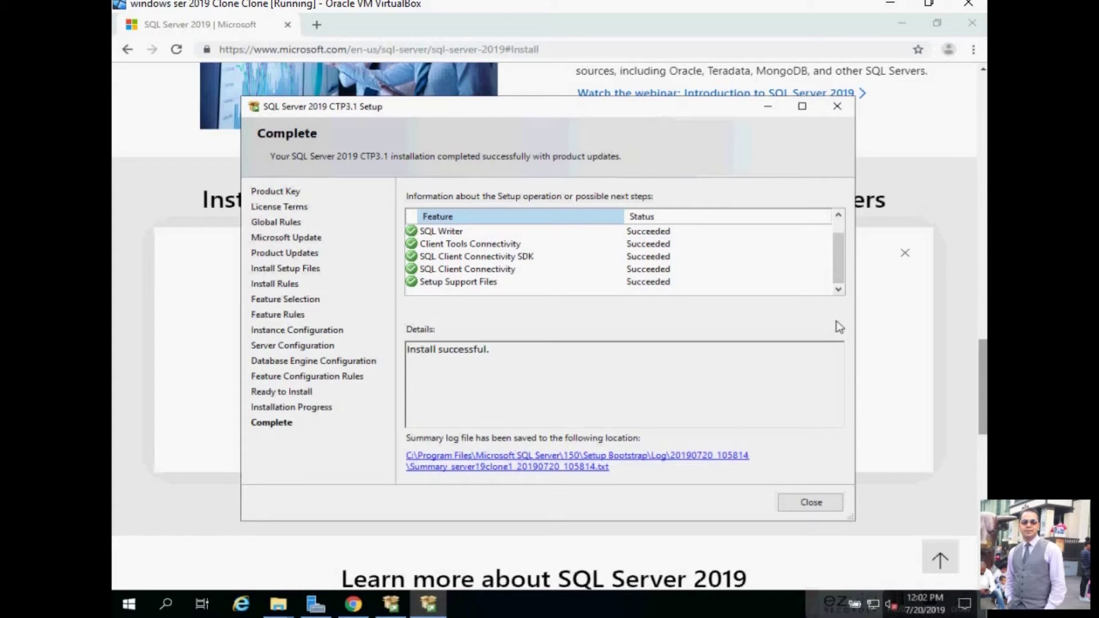
{"action": "left_click", "coordinate": [812, 503]}
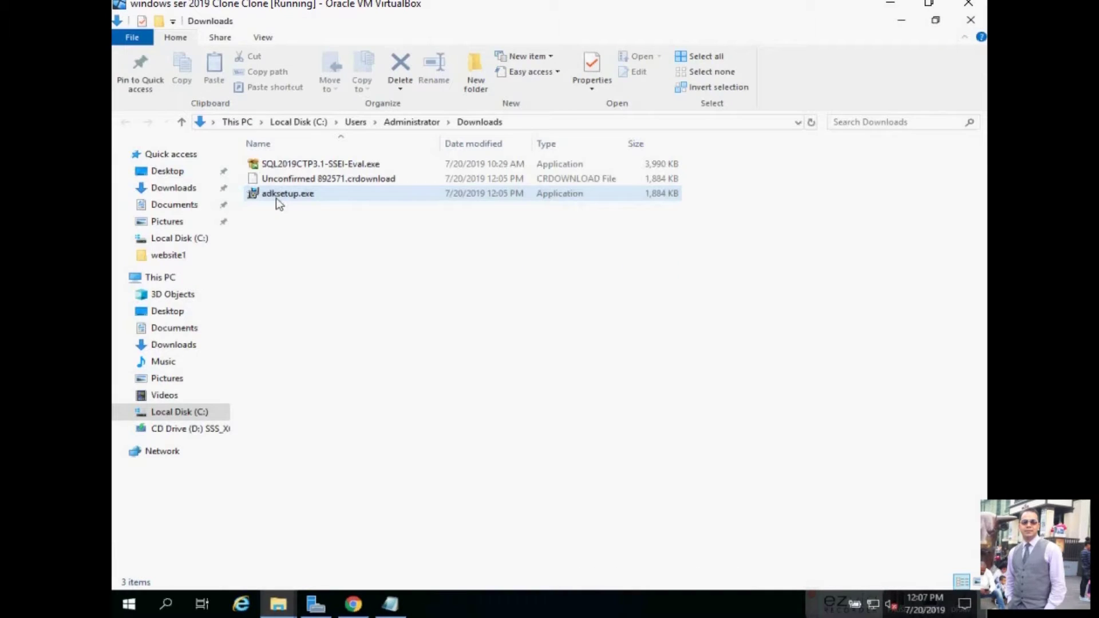
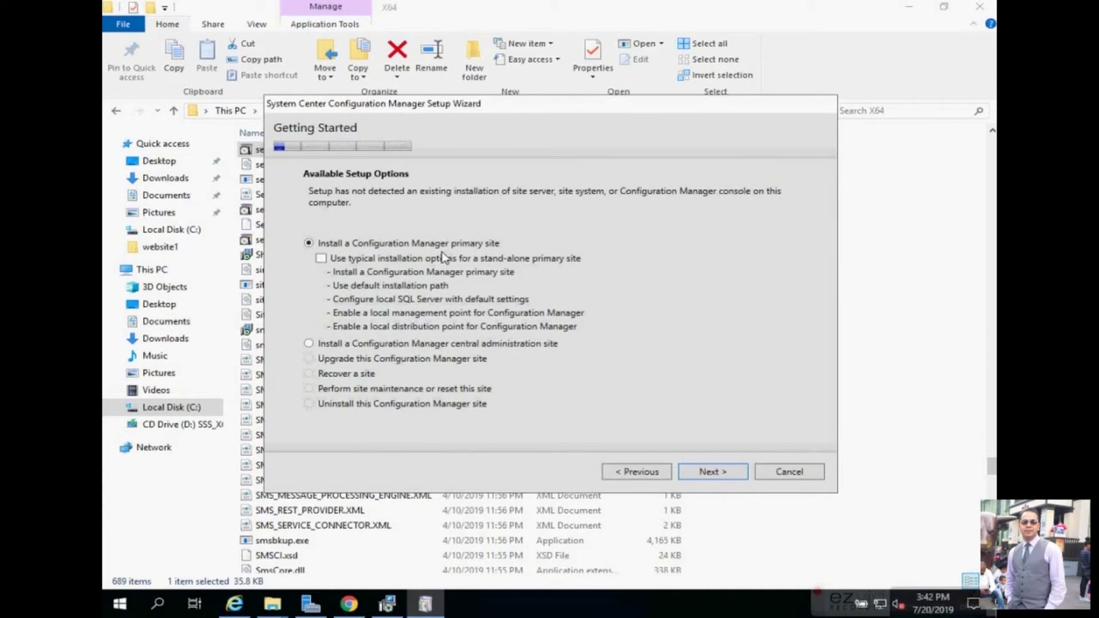
Choose to install a Configuration Manager primary site using the evaluation edition of the product.
{"action": "left_click", "coordinate": [692, 470]}
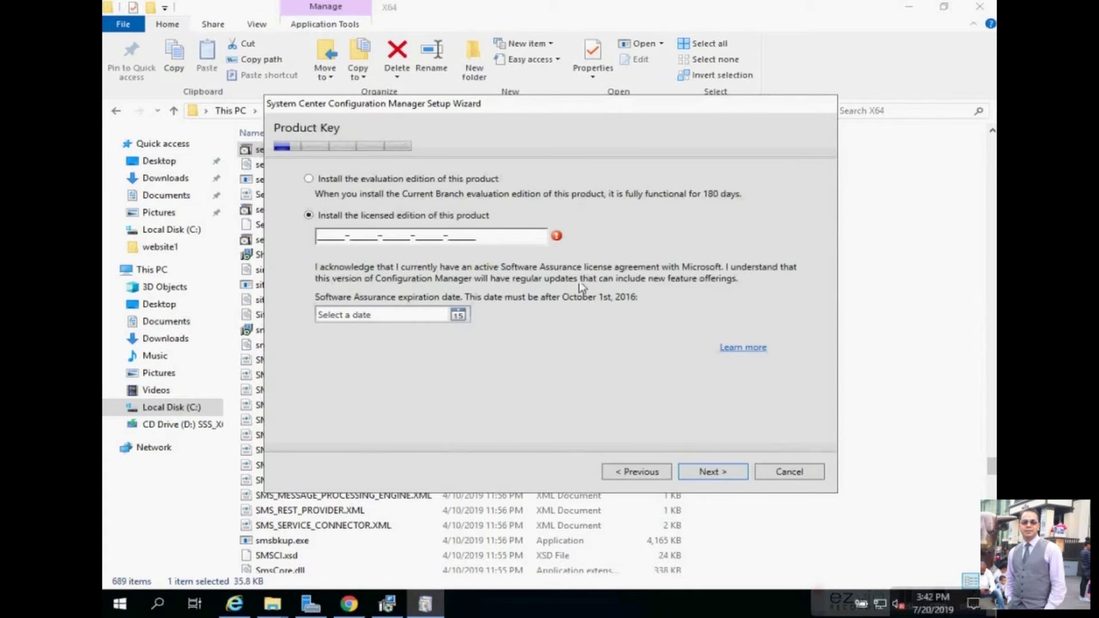
{"action": "left_click", "coordinate": [409, 180]}
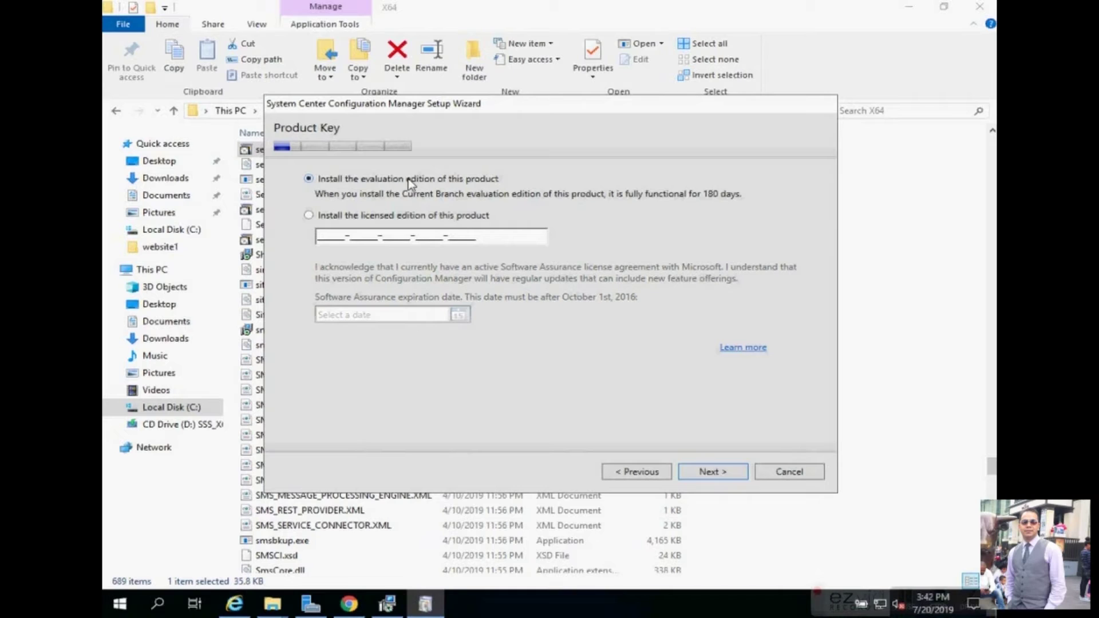
{"action": "left_click", "coordinate": [691, 473]}
Accept the license terms and privacy statement, plus the SQL Server Express and SQL Server Native Client license terms.
{"action": "left_click", "coordinate": [322, 239]}
{"action": "left_click", "coordinate": [321, 302]}
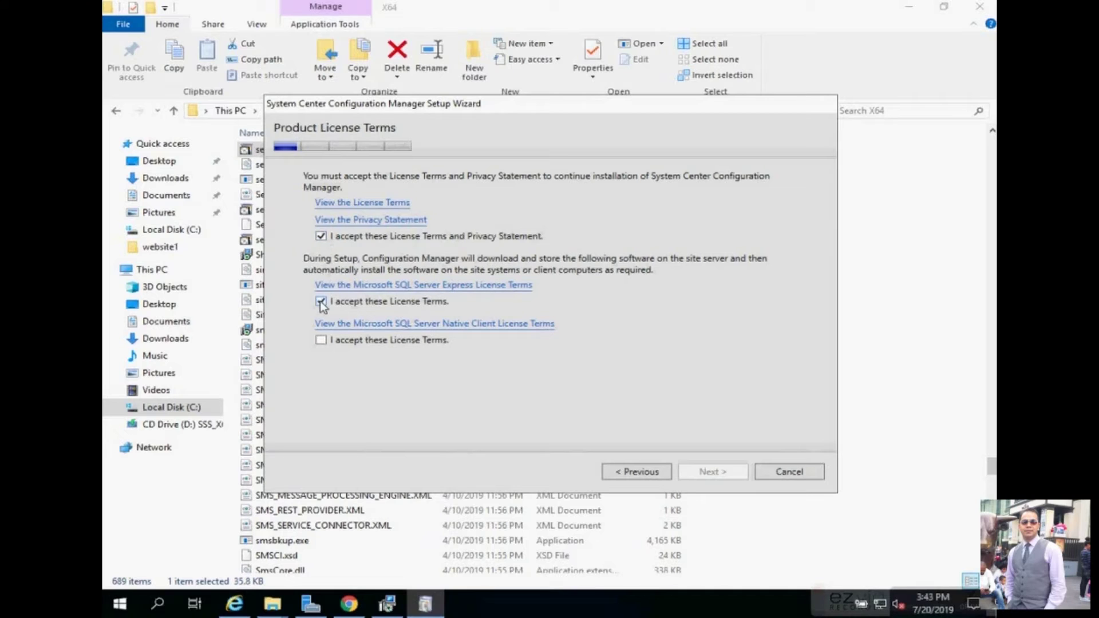
{"action": "left_click", "coordinate": [321, 341]}
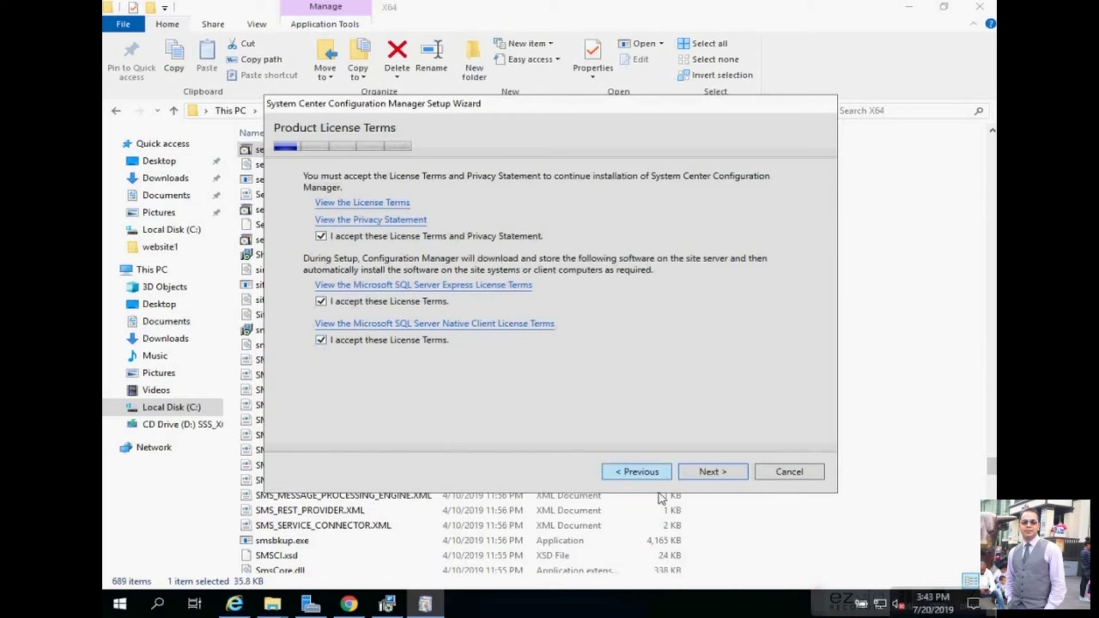
{"action": "left_click", "coordinate": [709, 472]}
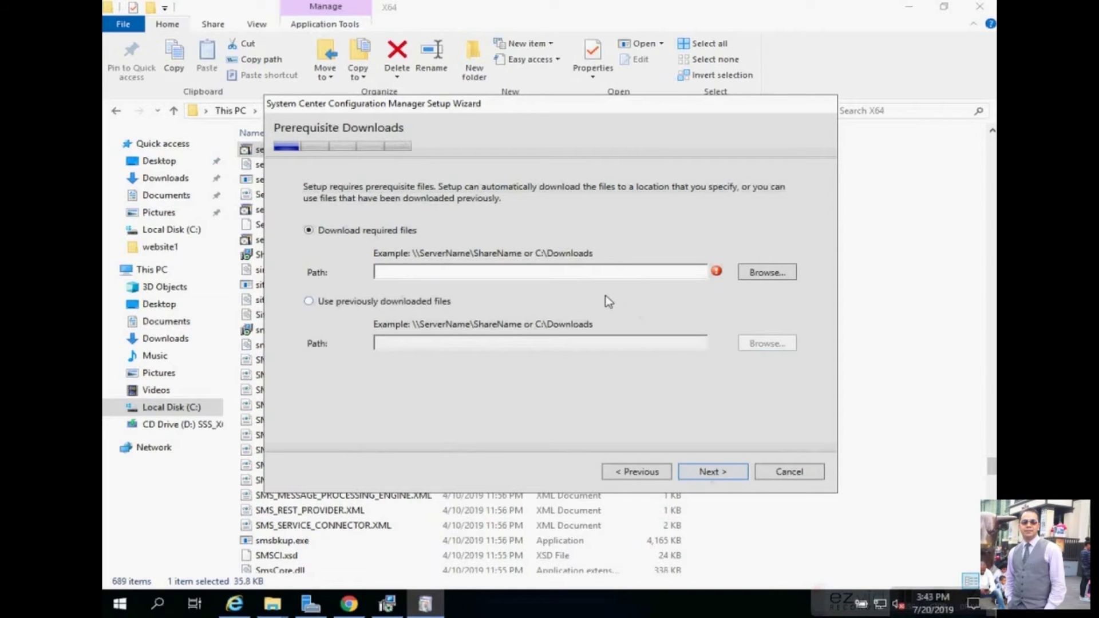
Create a folder named sccmdown on Local Disk (C:) and download the required prerequisite files into it.
{"action": "left_click", "coordinate": [767, 273]}
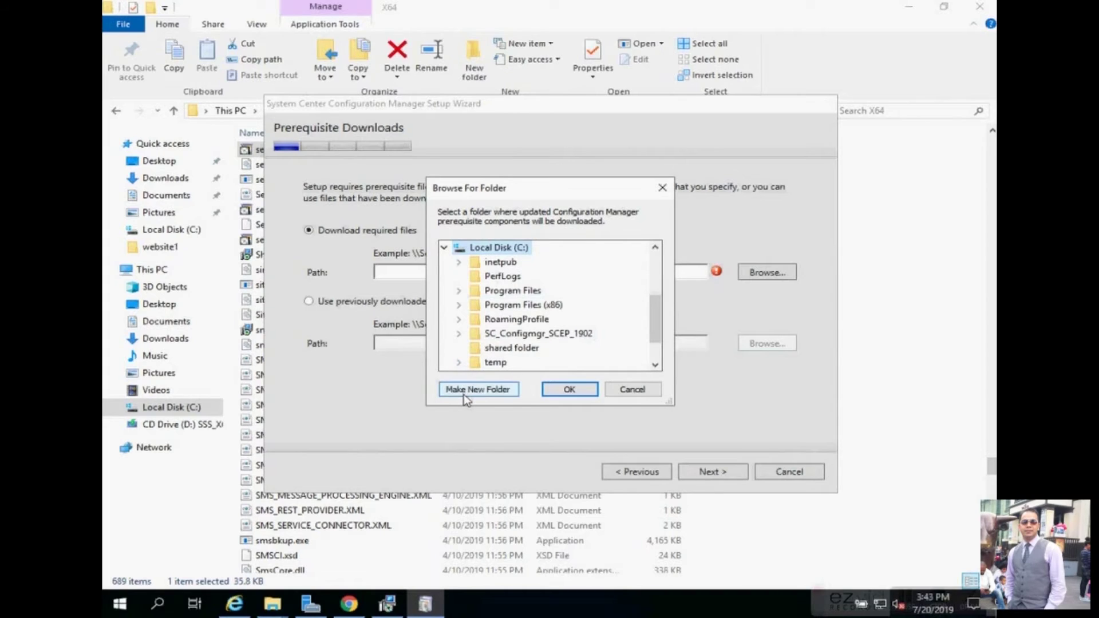
{"action": "left_click", "coordinate": [465, 395]}
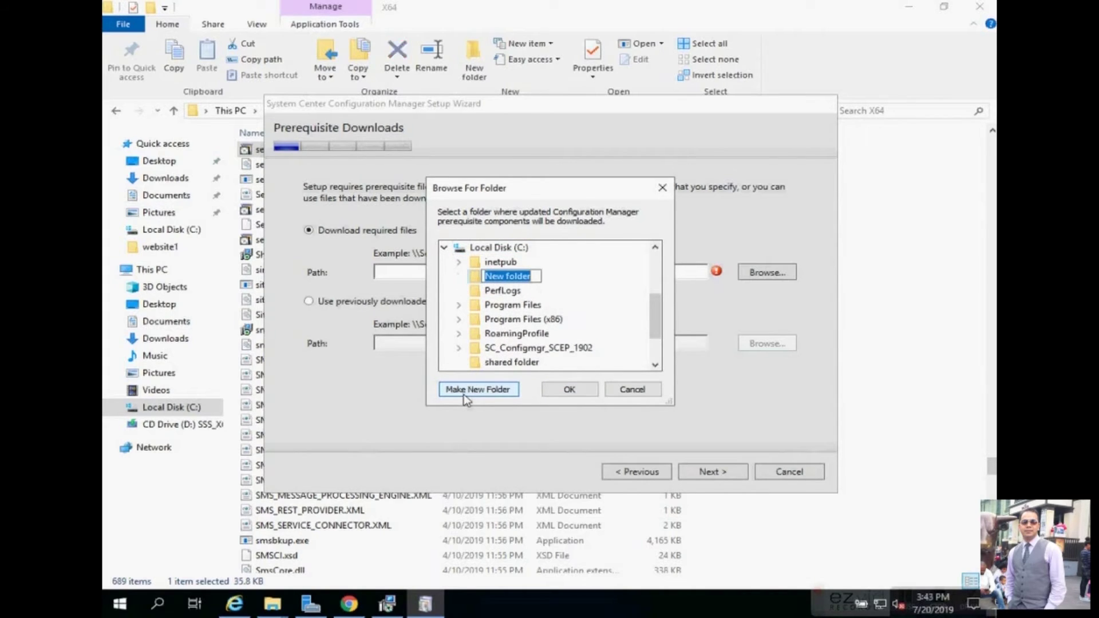
{"action": "type", "text": "scc"}
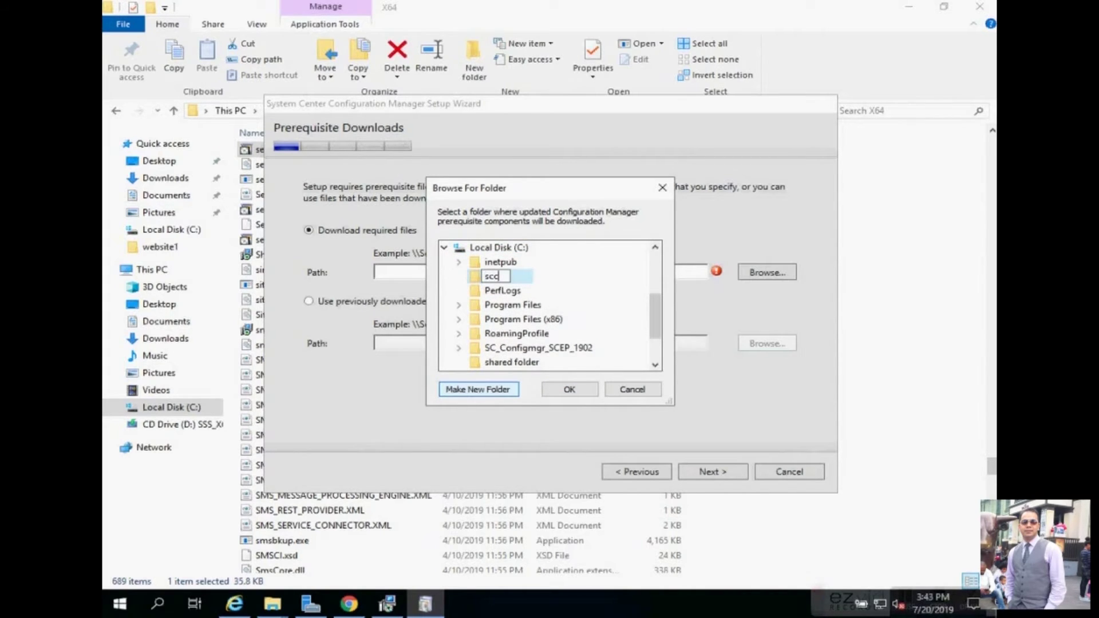
{"action": "type", "text": "mdown"}
{"action": "key", "text": "Escape"}
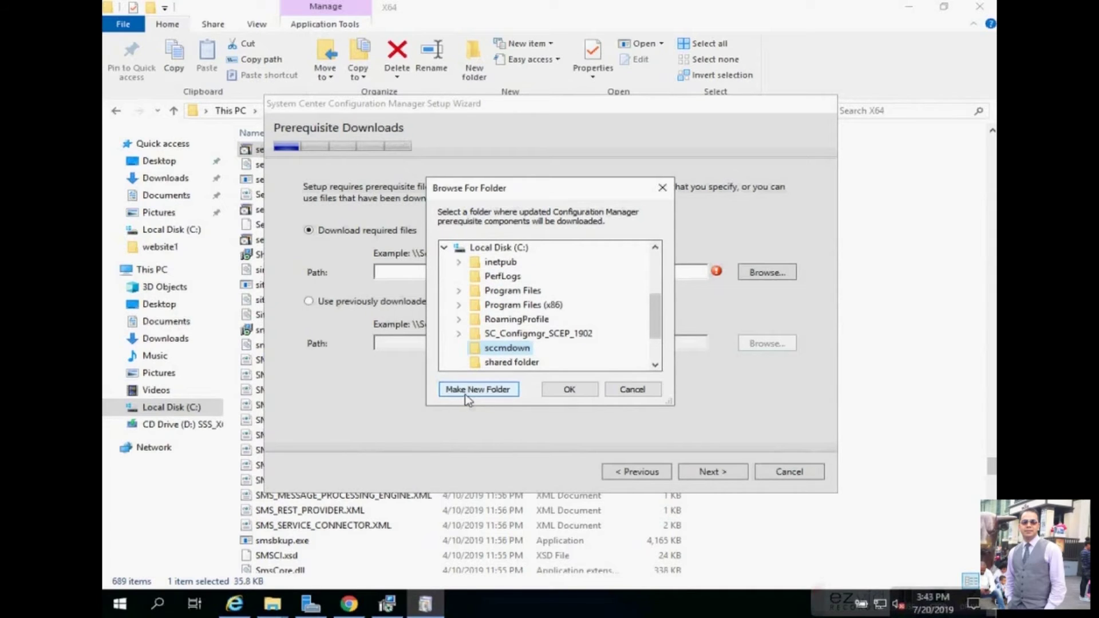
{"action": "left_click", "coordinate": [587, 387]}
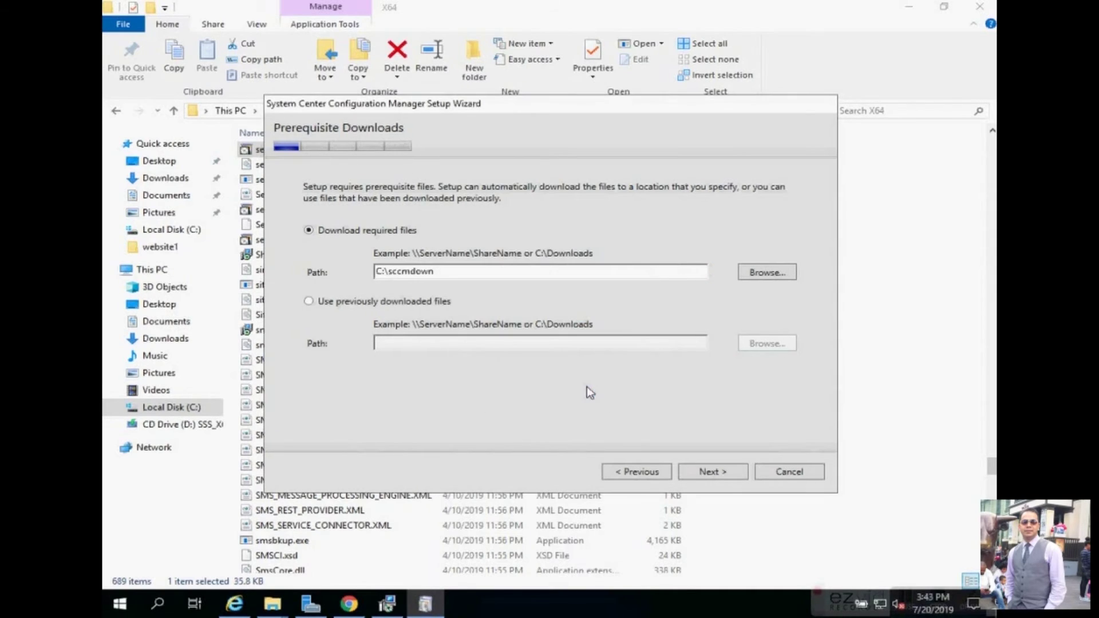
{"action": "left_click", "coordinate": [706, 476]}
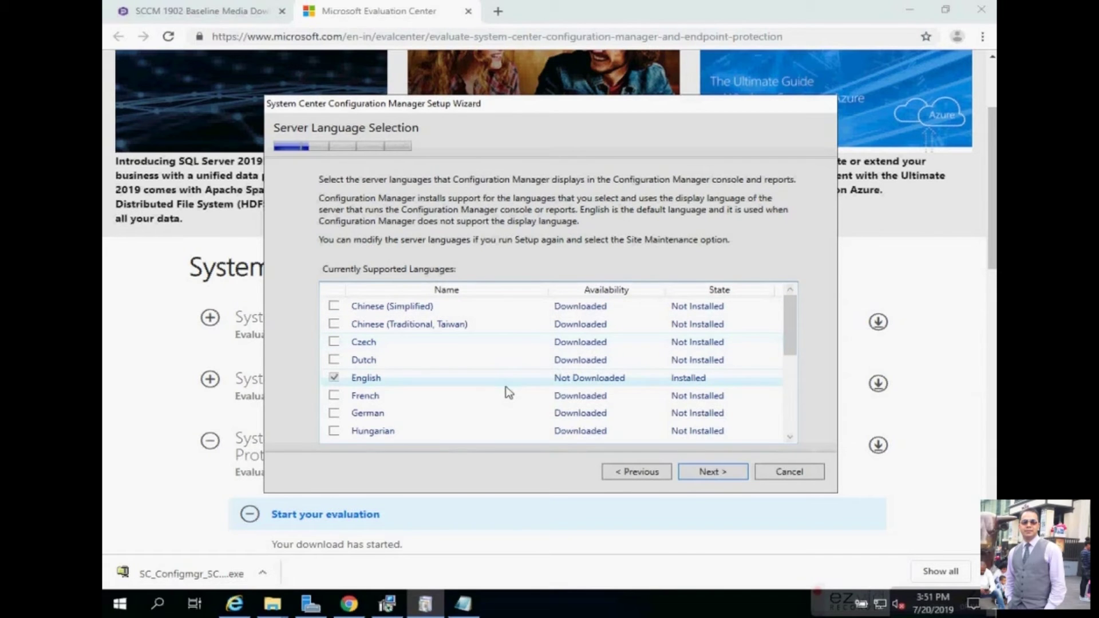
Keep English as the server and client language, and set the site code to AAM and the site name to aamsite.
{"action": "left_click", "coordinate": [699, 473]}
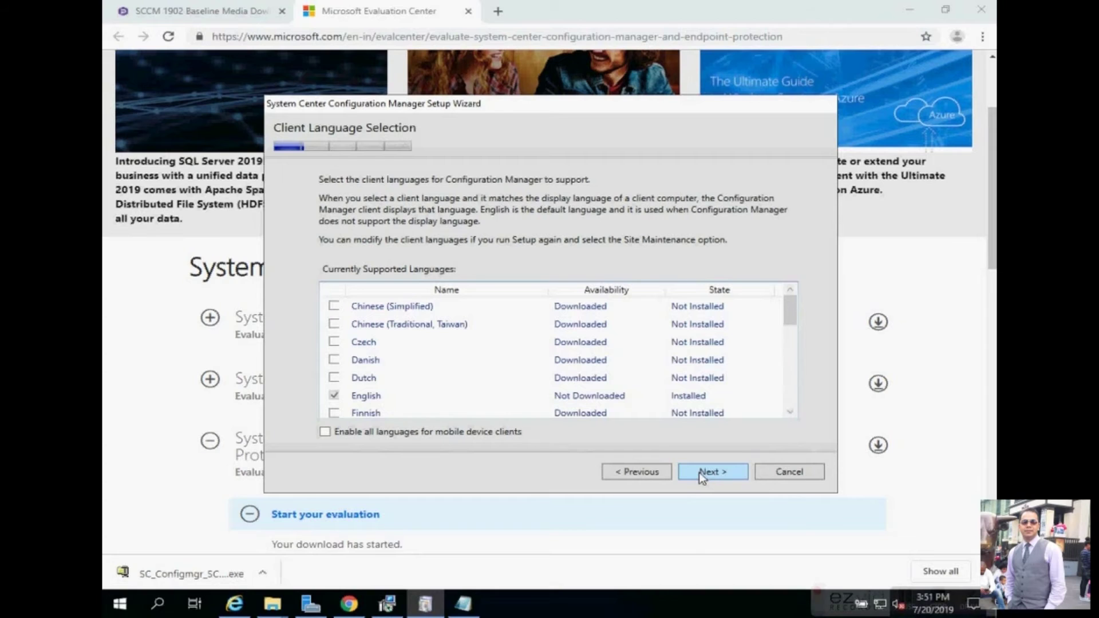
{"action": "left_click", "coordinate": [699, 472]}
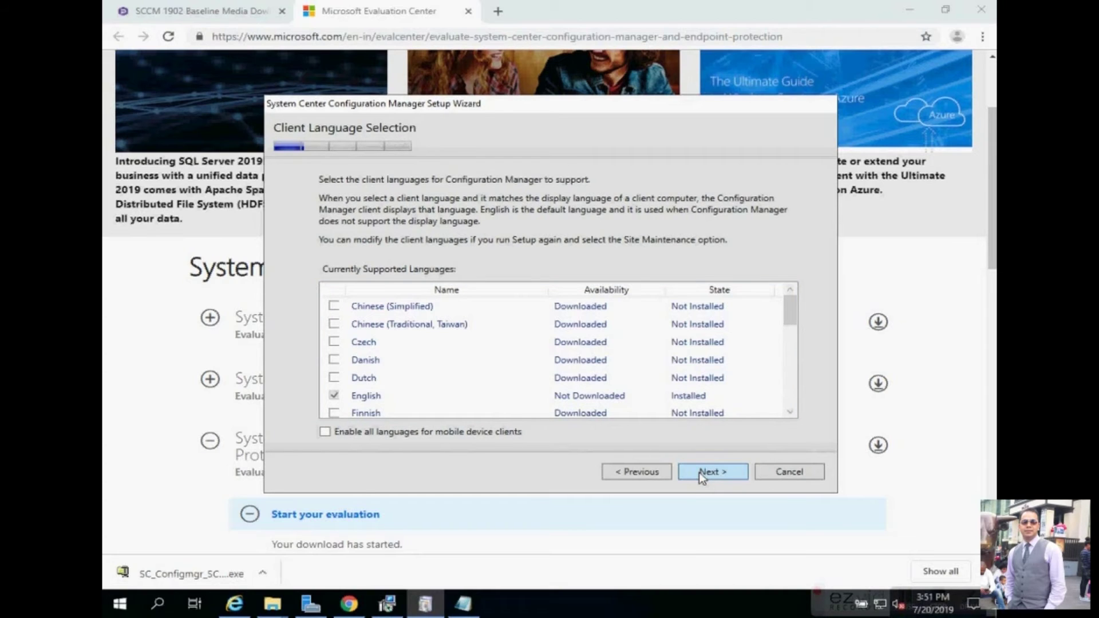
{"action": "type", "text": "AAM"}
{"action": "key", "text": "Tab"}
{"action": "type", "text": "aamsit"}
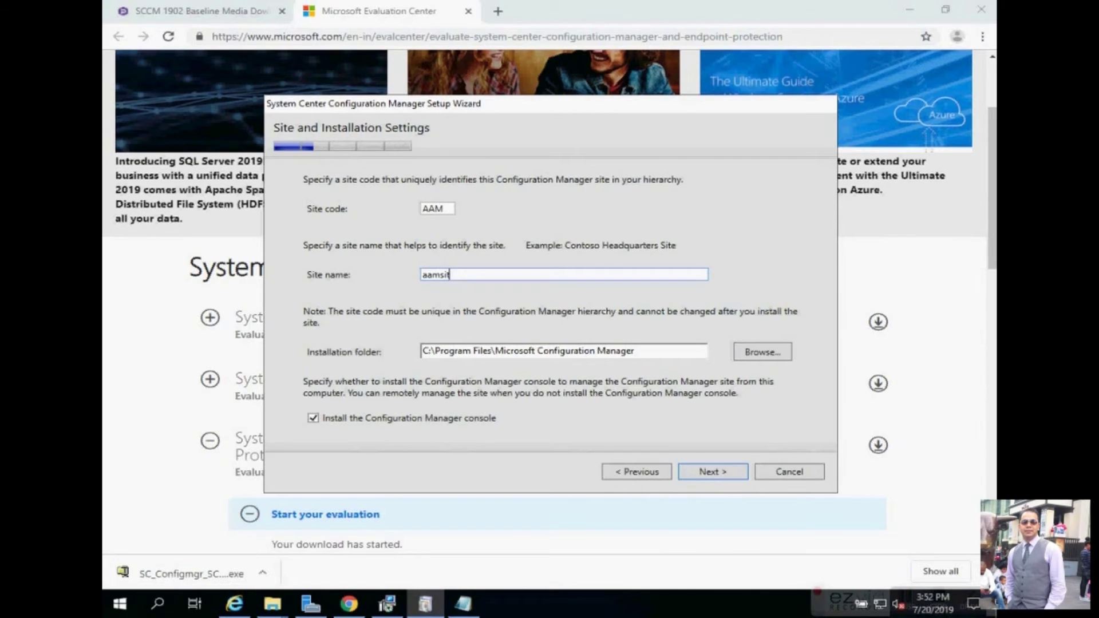
{"action": "type", "text": "e"}
{"action": "left_click", "coordinate": [443, 424]}
{"action": "left_click", "coordinate": [697, 473]}
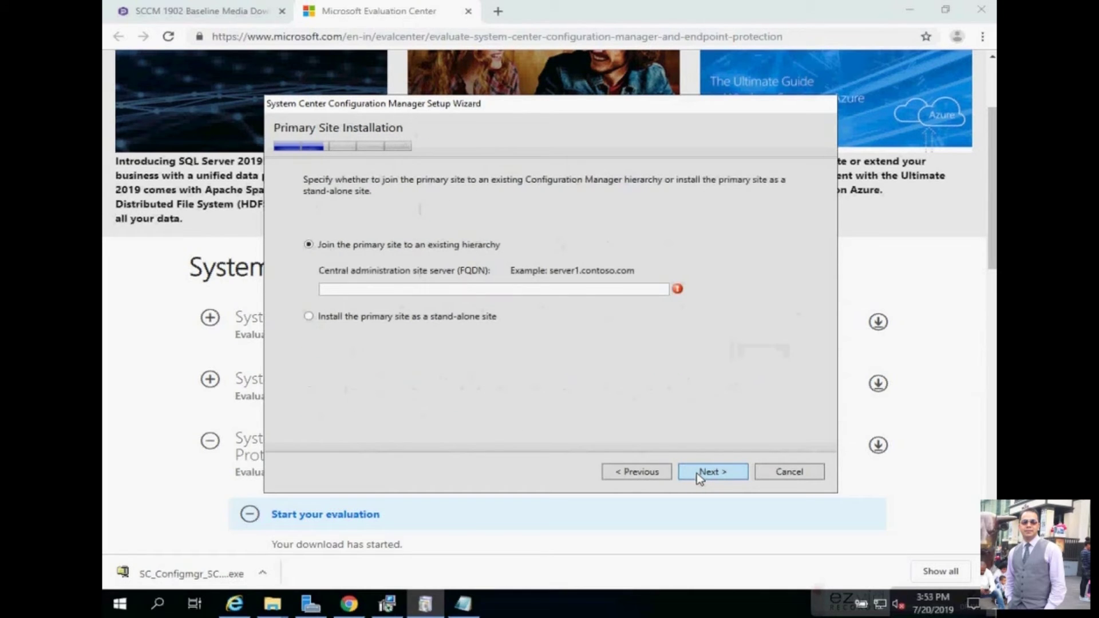
Set the primary site to install as a stand-alone site and agree to continue.
{"action": "left_click", "coordinate": [451, 317]}
{"action": "left_click", "coordinate": [696, 473]}
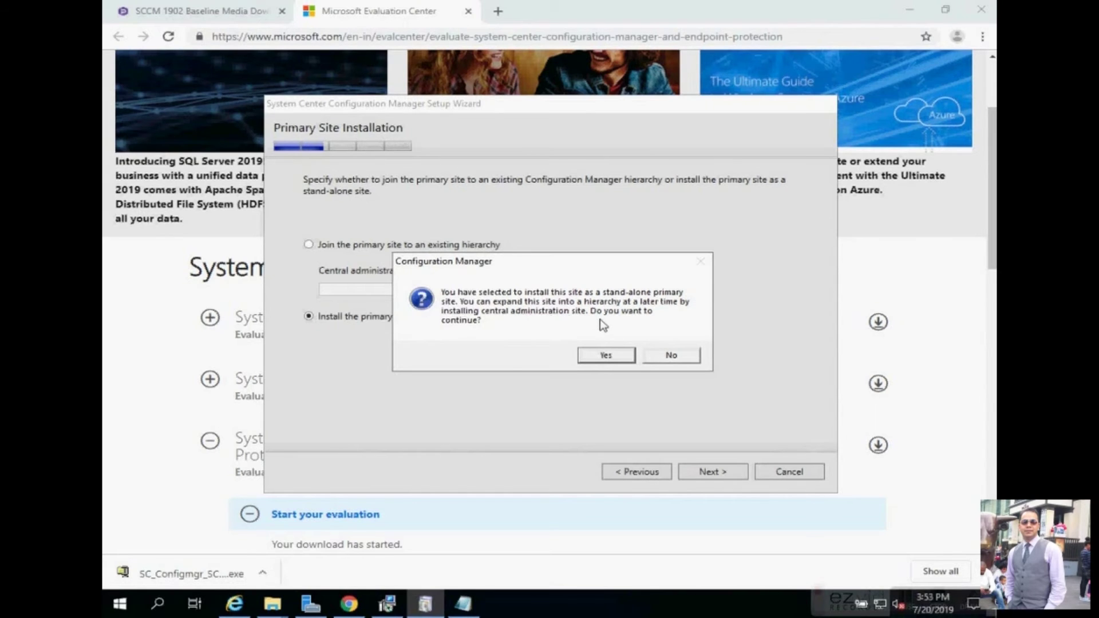
{"action": "left_click", "coordinate": [599, 359]}
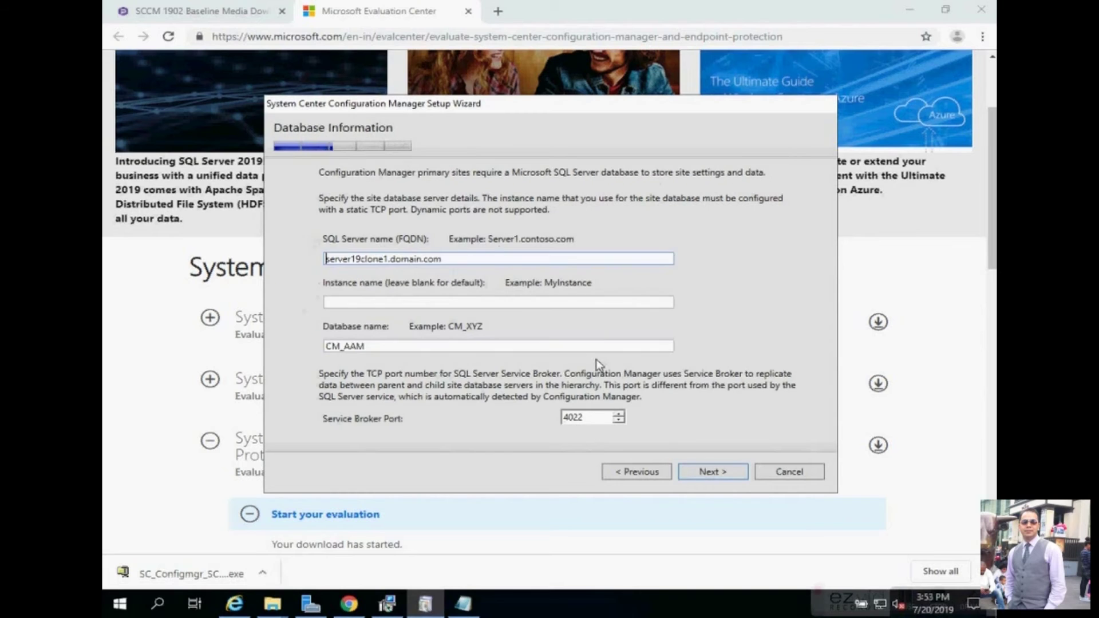
Keep the default site database CM_AAM, Service Broker port 4022 and SQL file paths, with server19clone1.domain.com as the SMS Provider.
{"action": "left_click", "coordinate": [713, 471]}
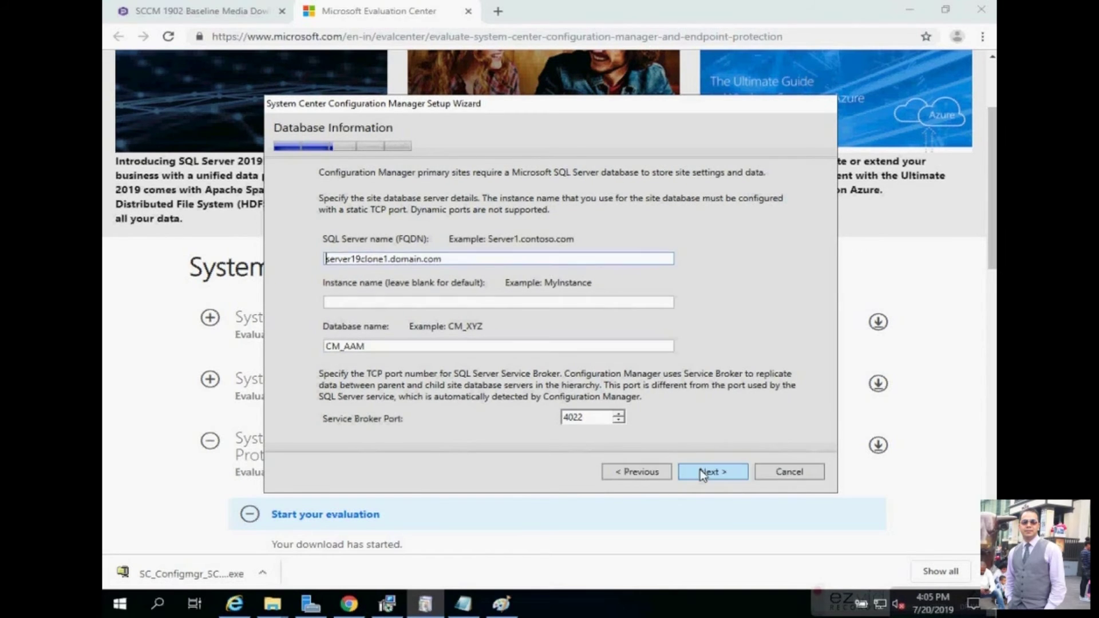
{"action": "left_click", "coordinate": [703, 473]}
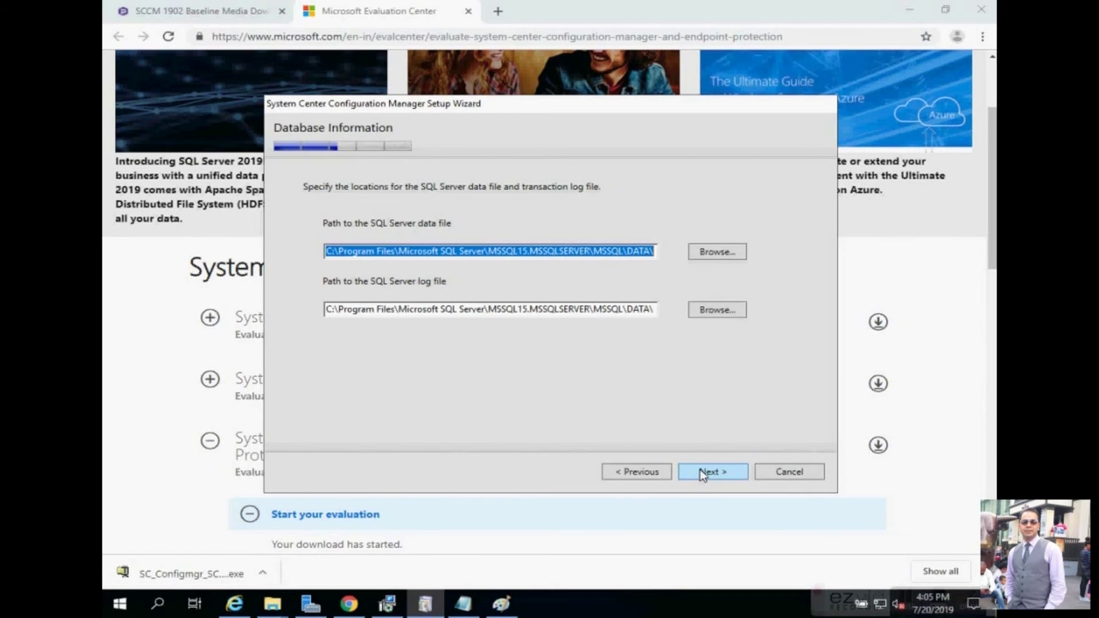
{"action": "left_click", "coordinate": [699, 469]}
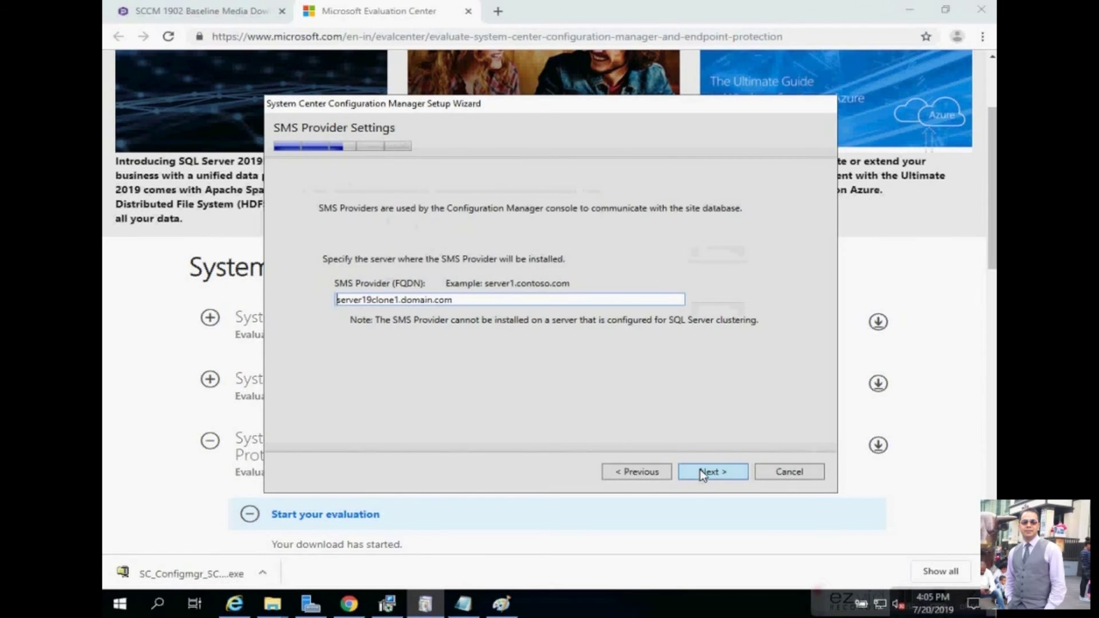
{"action": "left_click", "coordinate": [700, 469]}
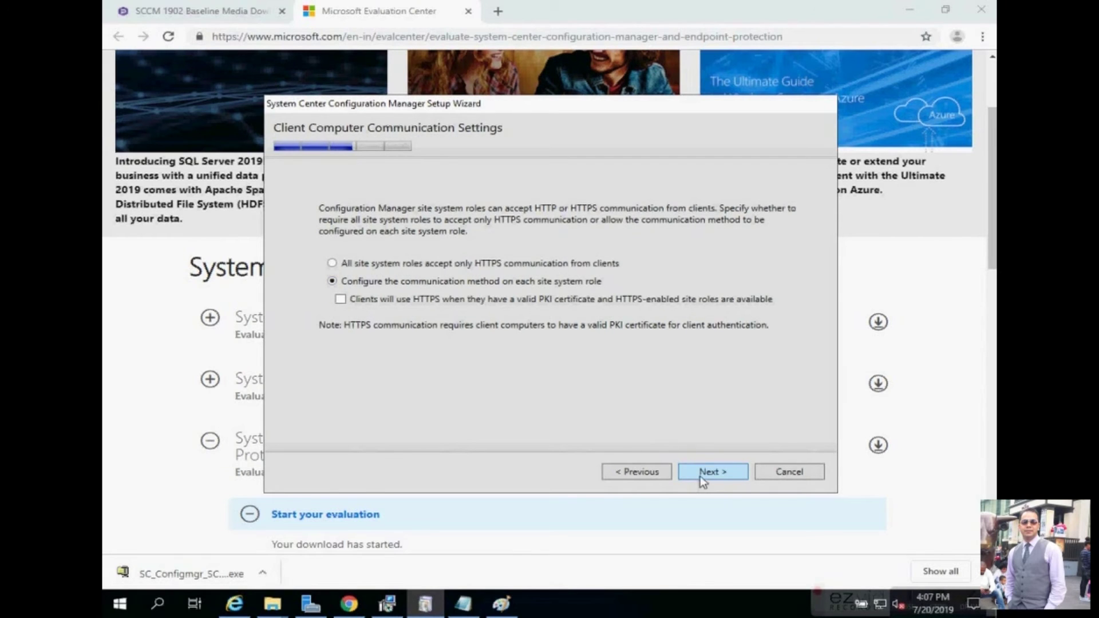
Keep per-role client communication, HTTP management and distribution points, and the online service connection point on server19clone1.domain.com.
{"action": "left_click", "coordinate": [700, 473]}
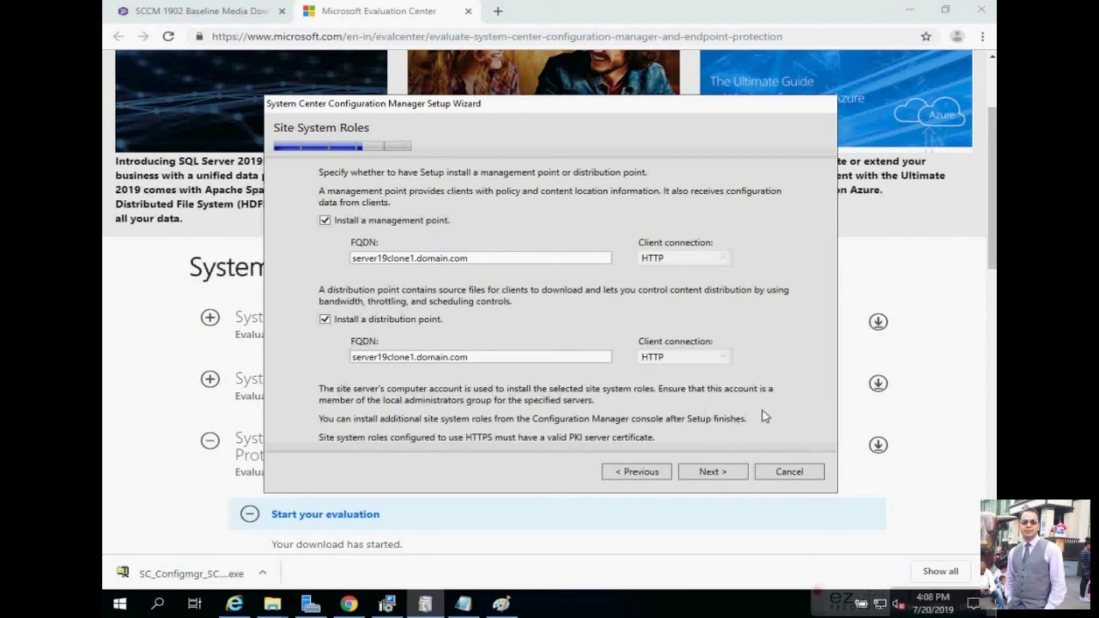
{"action": "left_click", "coordinate": [702, 471]}
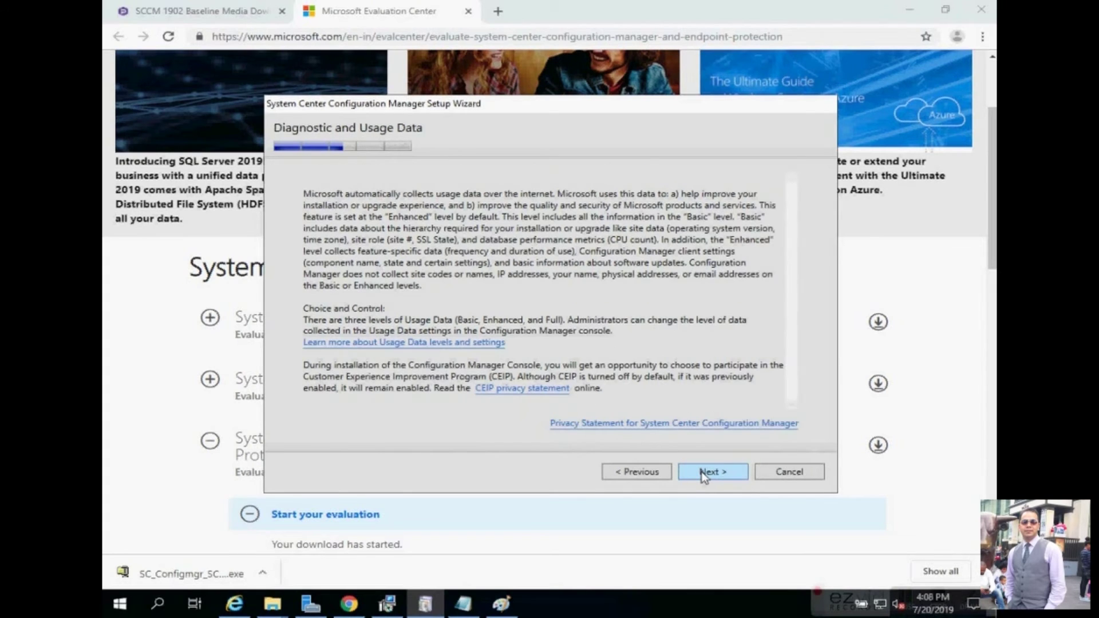
{"action": "left_click", "coordinate": [705, 475]}
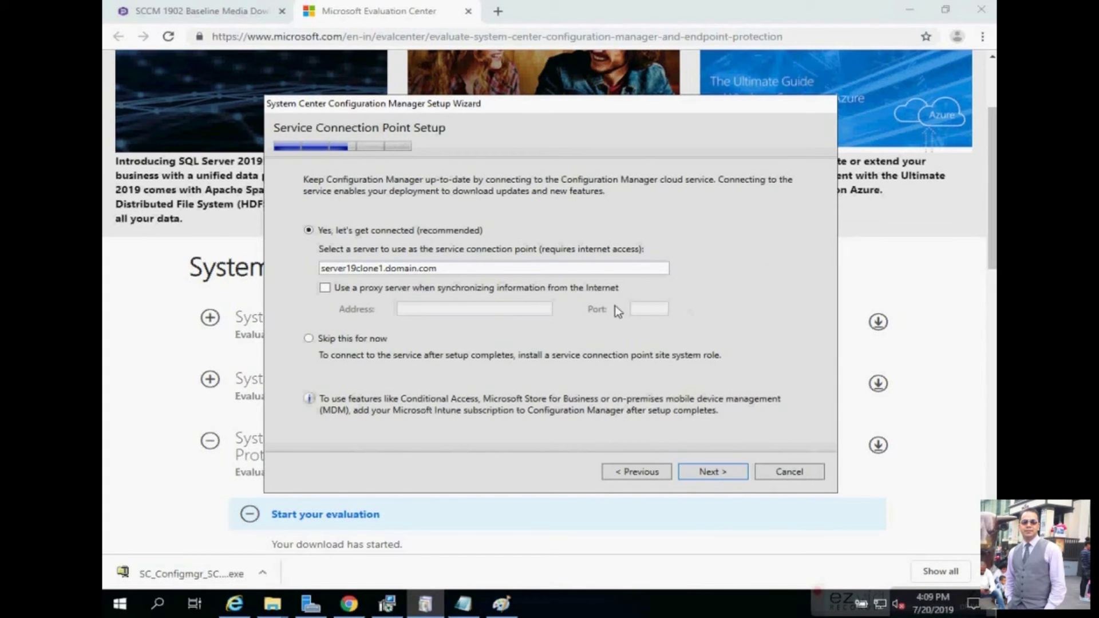
{"action": "left_click", "coordinate": [713, 472]}
Review the settings summary and start the prerequisite check for the site installation.
{"action": "scroll", "coordinate": [788, 355], "scroll_direction": "down", "scroll_amount": 5}
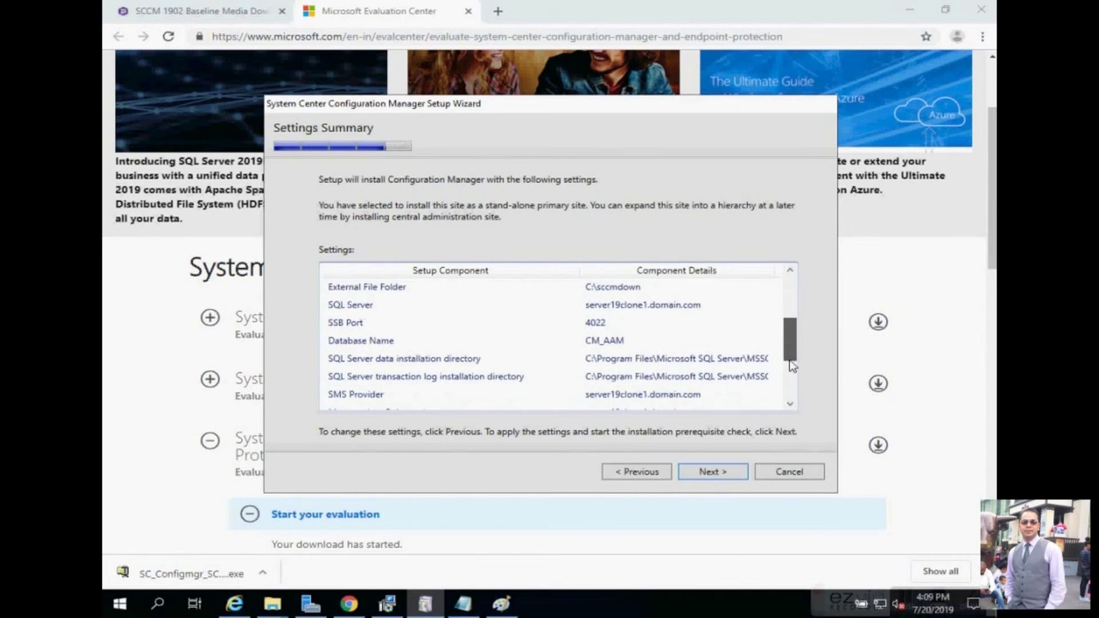
{"action": "scroll", "coordinate": [791, 387], "scroll_direction": "down", "scroll_amount": 1}
{"action": "left_click", "coordinate": [718, 472]}
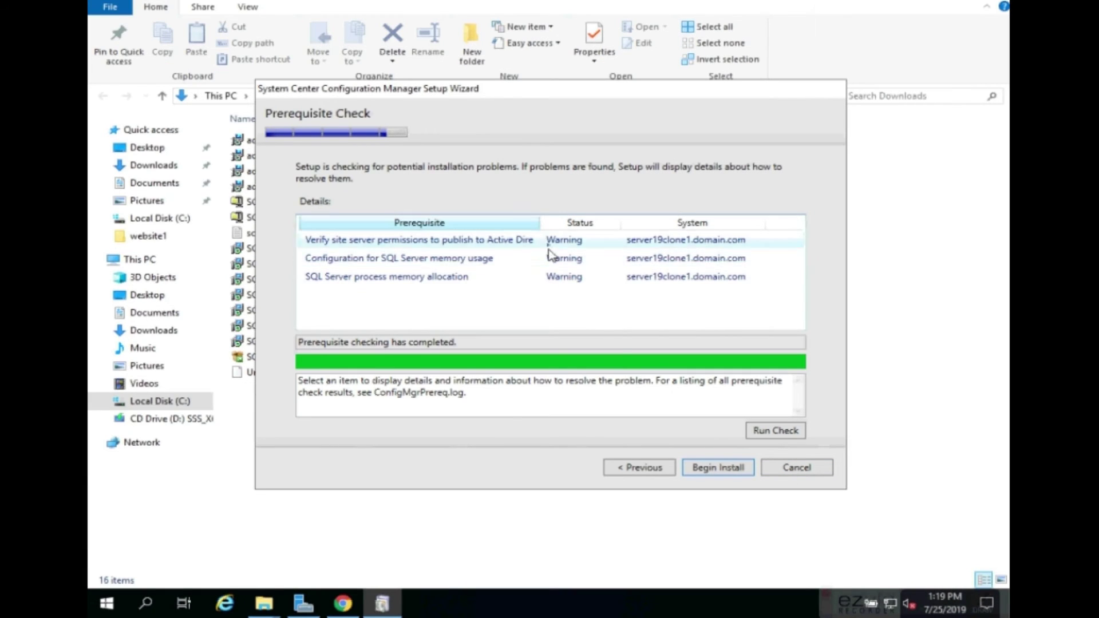
Install the primary site, review the list of installation tasks, and close the setup wizard once core setup completes.
{"action": "left_click", "coordinate": [711, 469]}
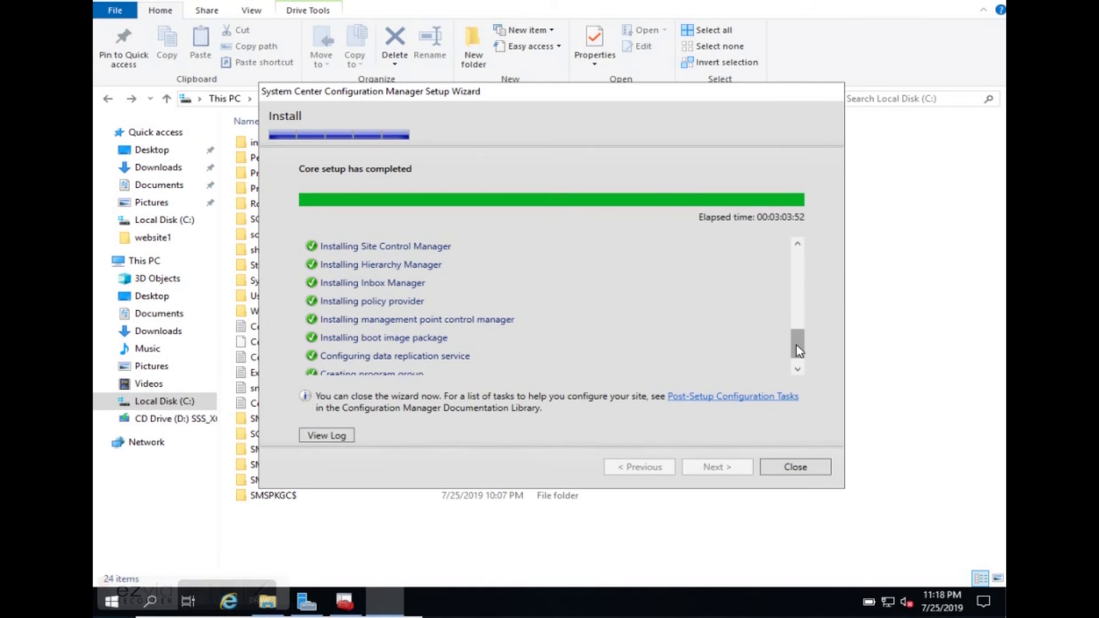
{"action": "scroll", "coordinate": [801, 297], "scroll_direction": "up", "scroll_amount": 5}
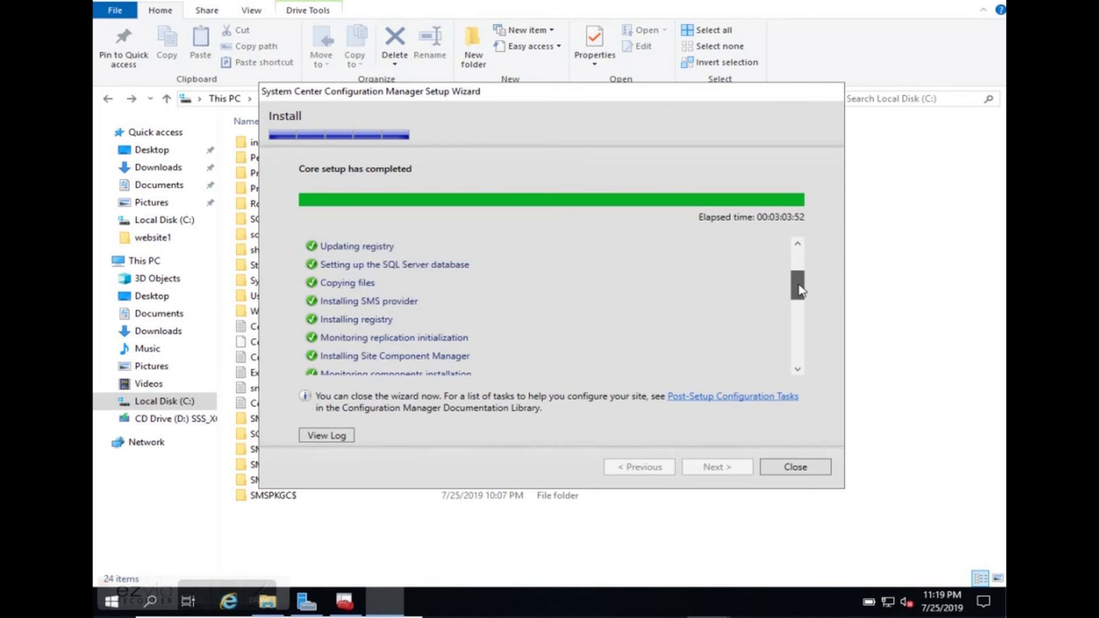
{"action": "scroll", "coordinate": [801, 297], "scroll_direction": "down", "scroll_amount": 5}
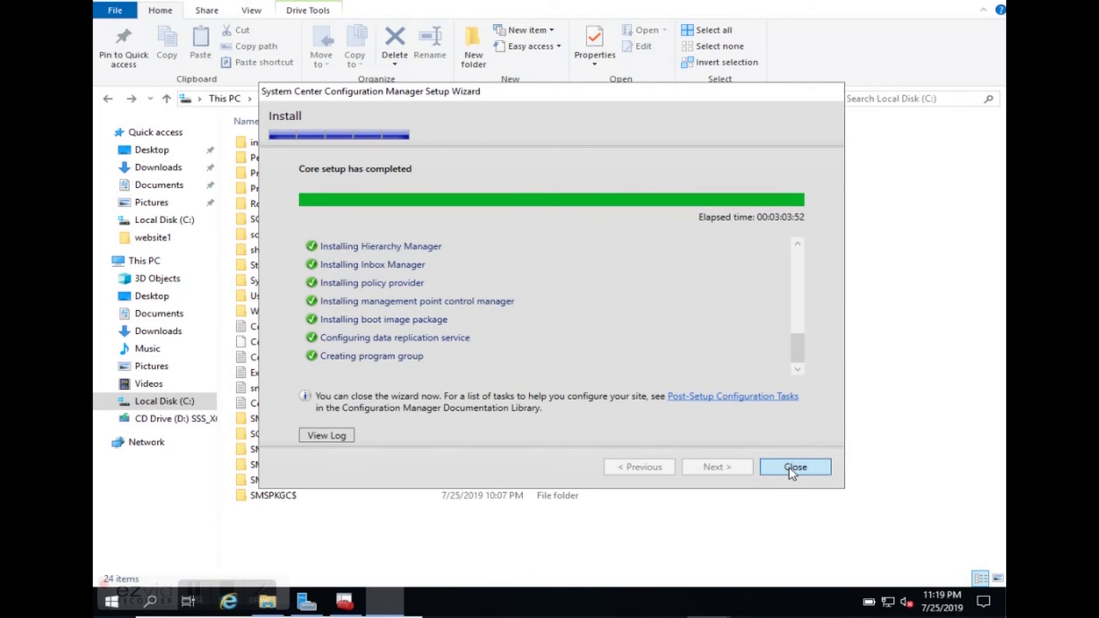
{"action": "left_click", "coordinate": [795, 467]}
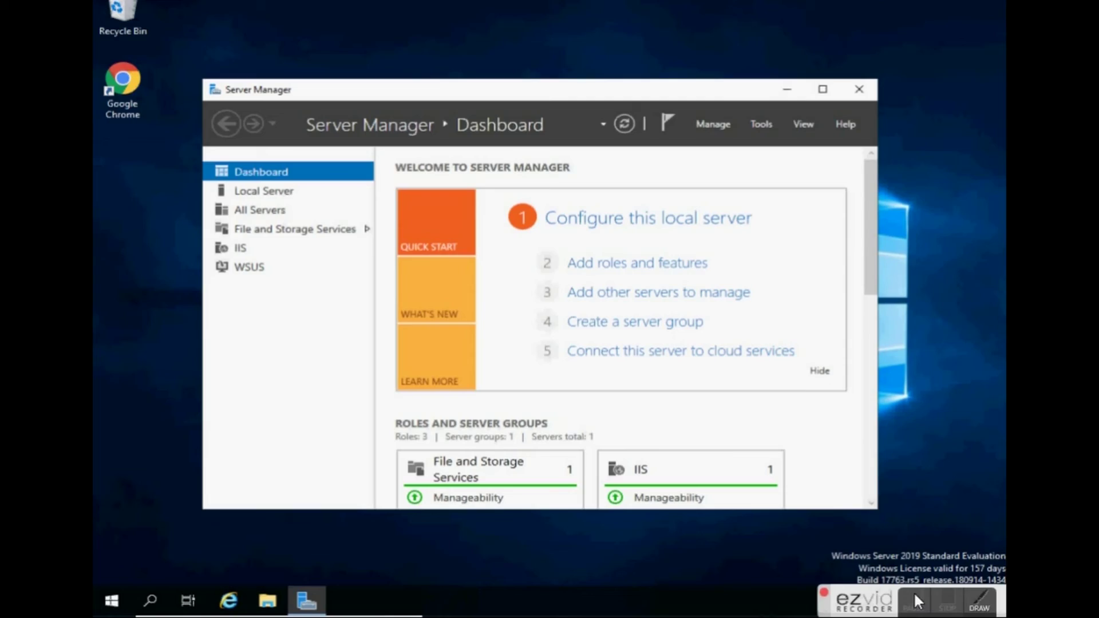
Launch splash.hta from the SC_Configmgr_SCEP_1902 folder on Local Disk (C:).
{"action": "left_click", "coordinate": [265, 601]}
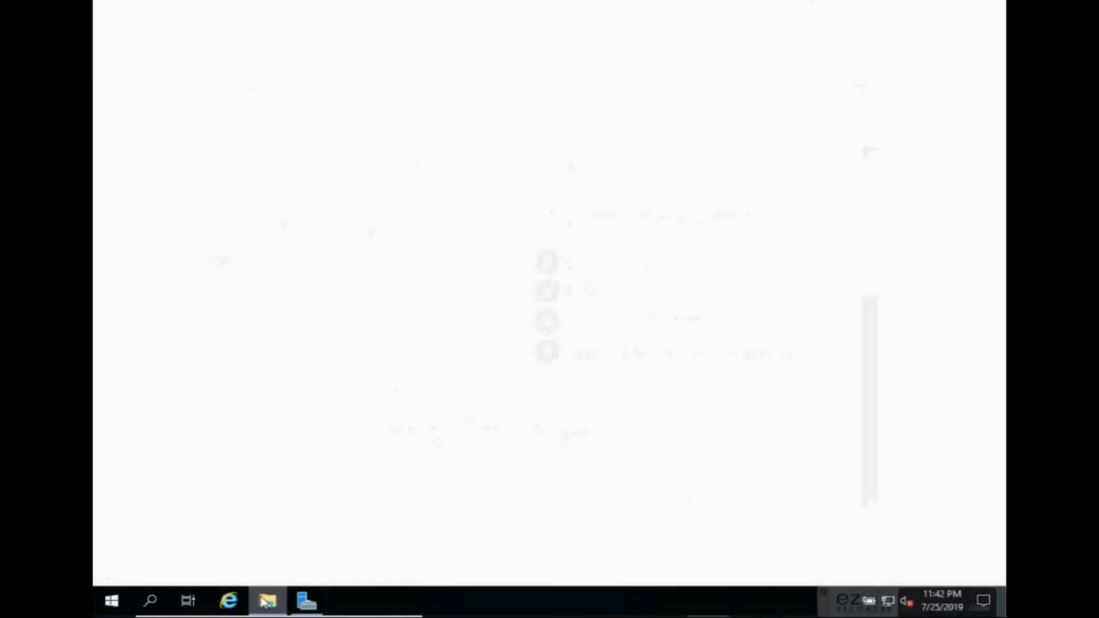
{"action": "left_click", "coordinate": [188, 221]}
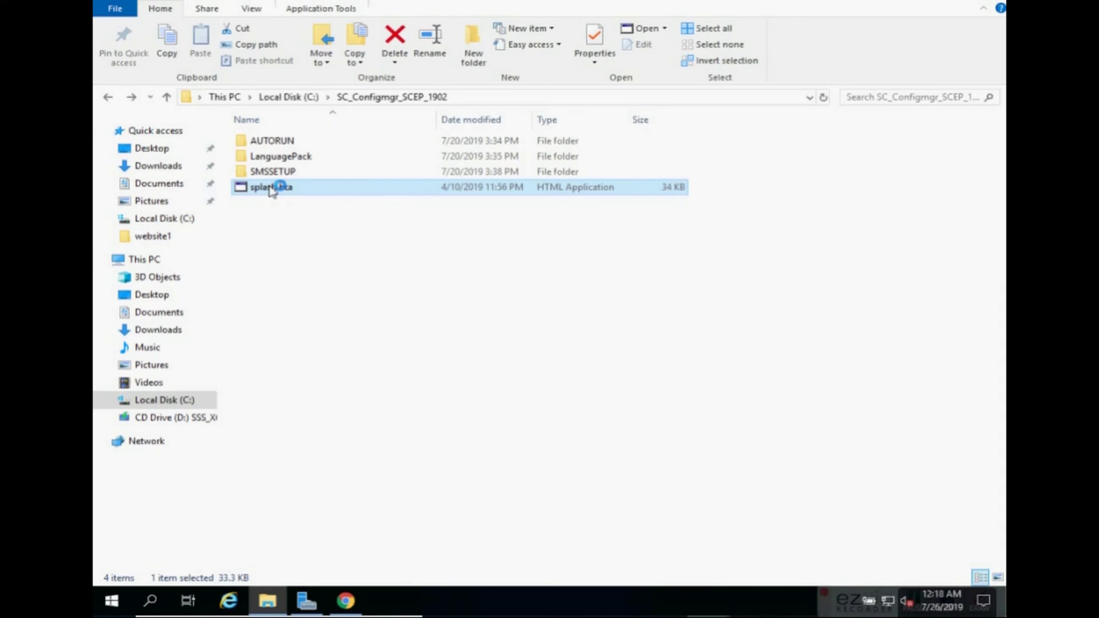
{"action": "double_click", "coordinate": [269, 189]}
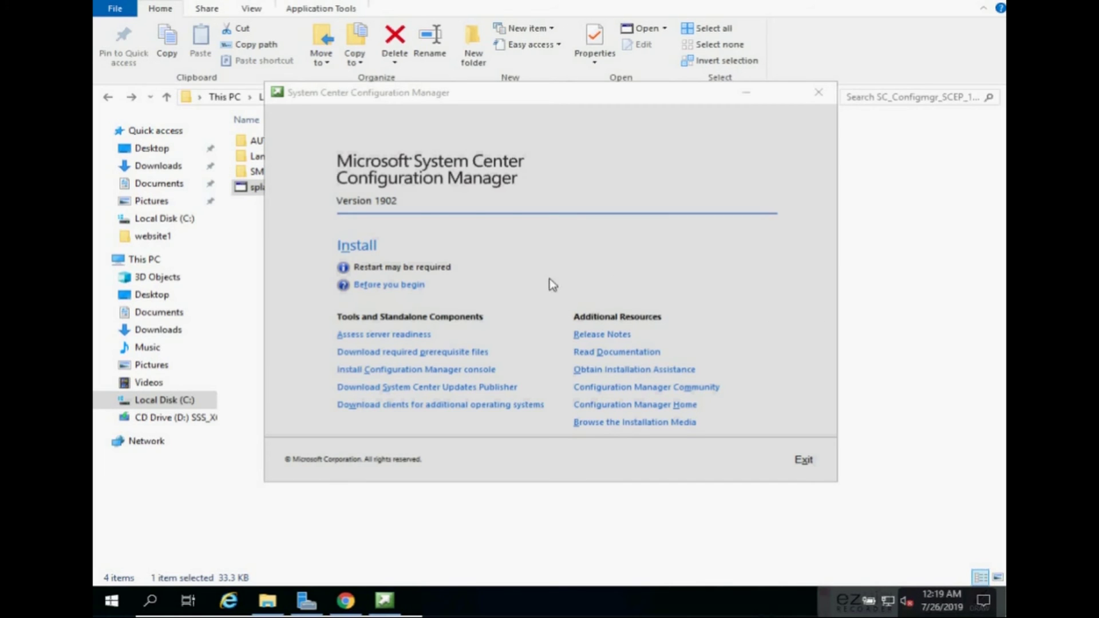
Install the Configuration Manager console with server19clone1.domain.com as the site server and the default installation settings.
{"action": "left_click", "coordinate": [480, 369]}
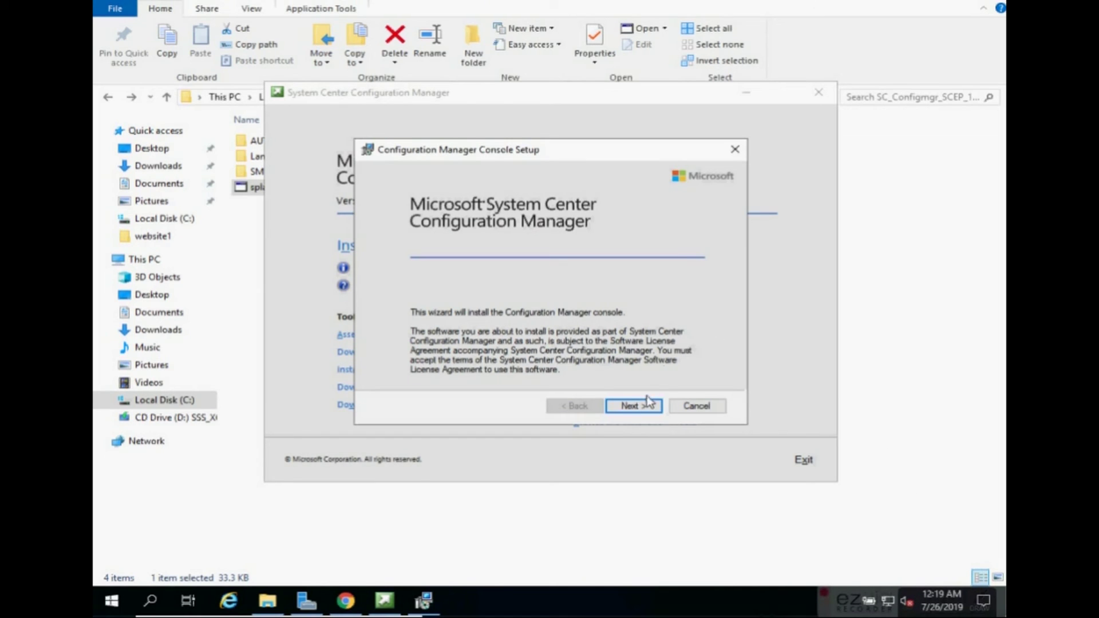
{"action": "left_click", "coordinate": [633, 406]}
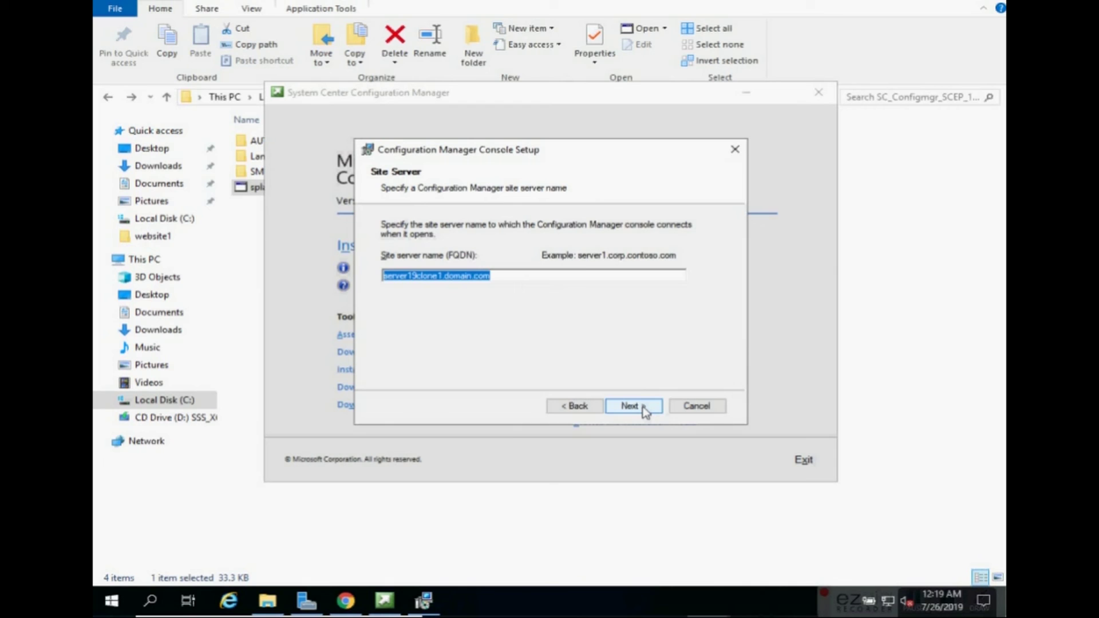
{"action": "left_click", "coordinate": [632, 406]}
{"action": "left_click", "coordinate": [632, 406]}
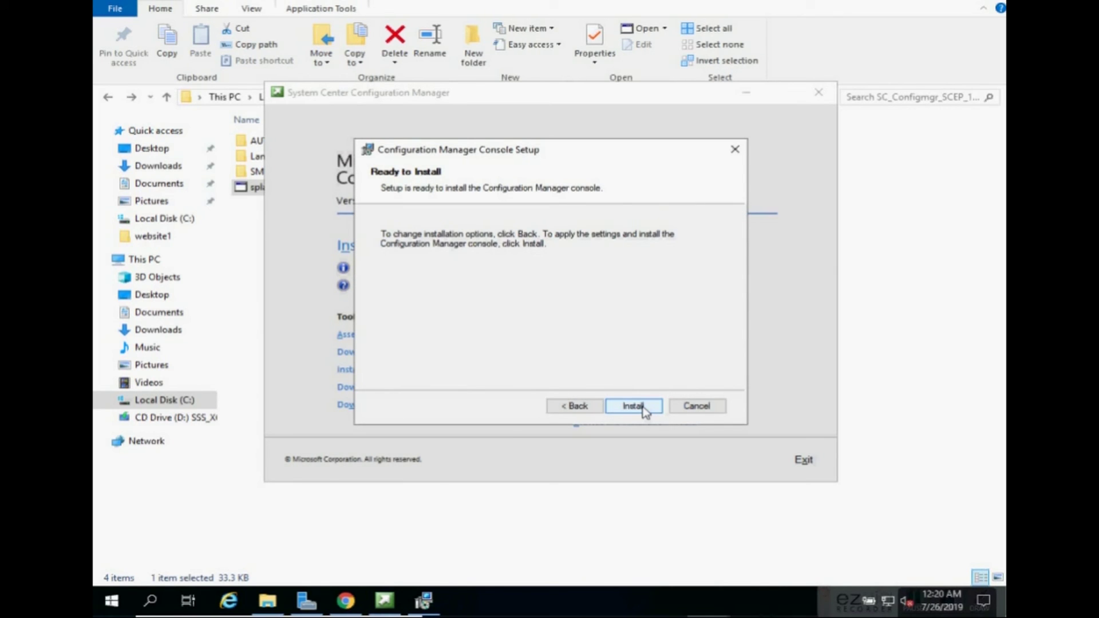
{"action": "left_click", "coordinate": [642, 408]}
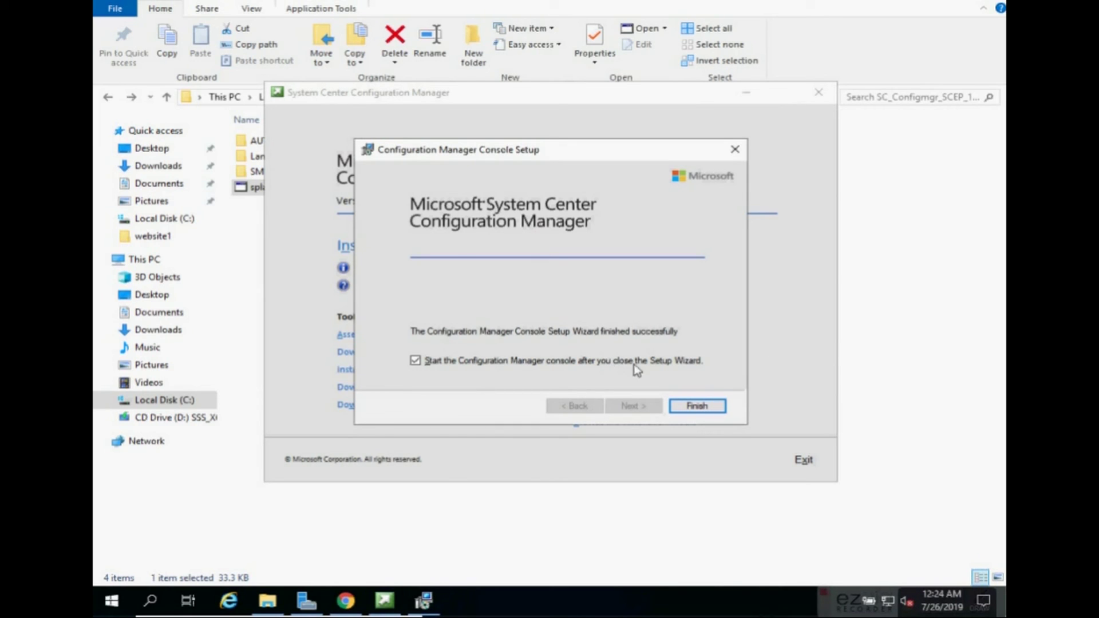
Finish the console setup so that the console starts, and view the Devices list under Assets and Compliance.
{"action": "left_click", "coordinate": [692, 407]}
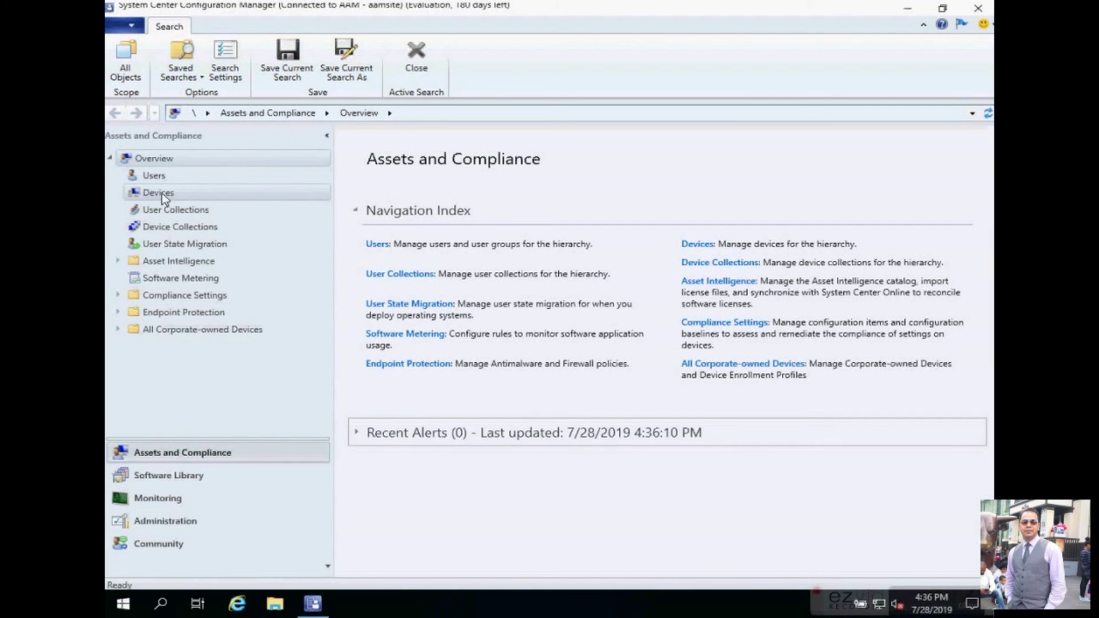
{"action": "left_click", "coordinate": [159, 193]}
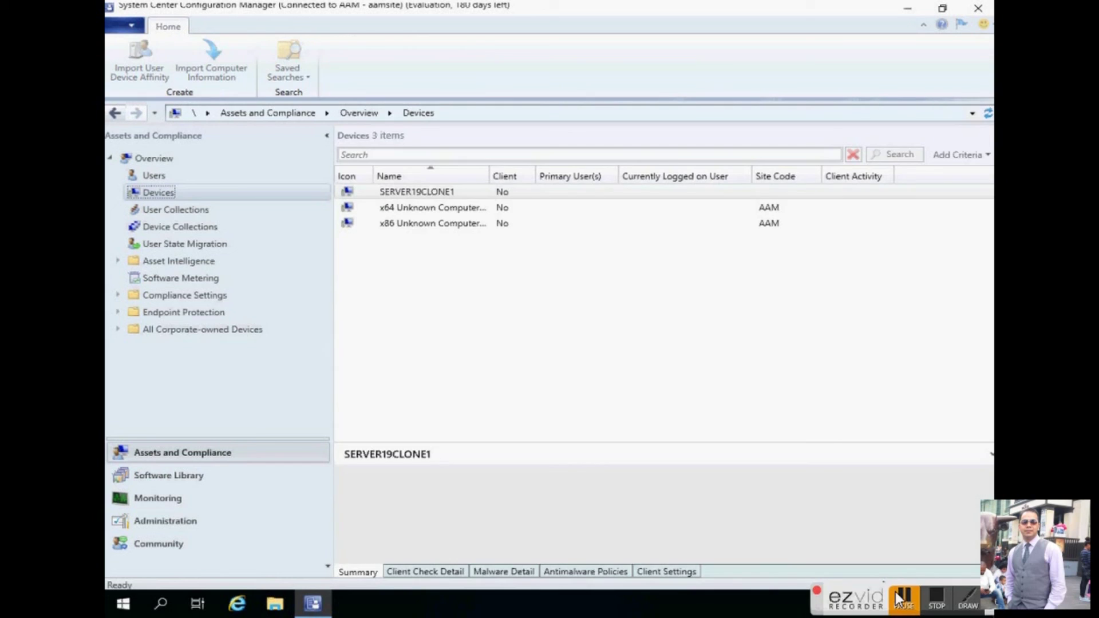